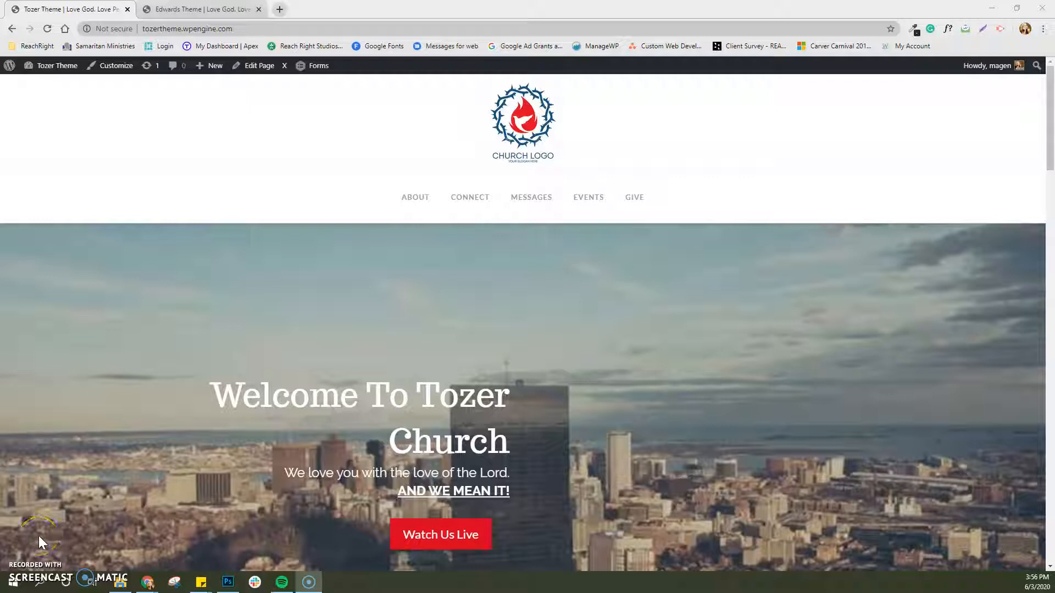
- Open the Tozer Theme site's dashboard and look over its list of all pages
{"action": "mouse_move", "coordinate": [55, 67]}
{"action": "left_click", "coordinate": [47, 86]}
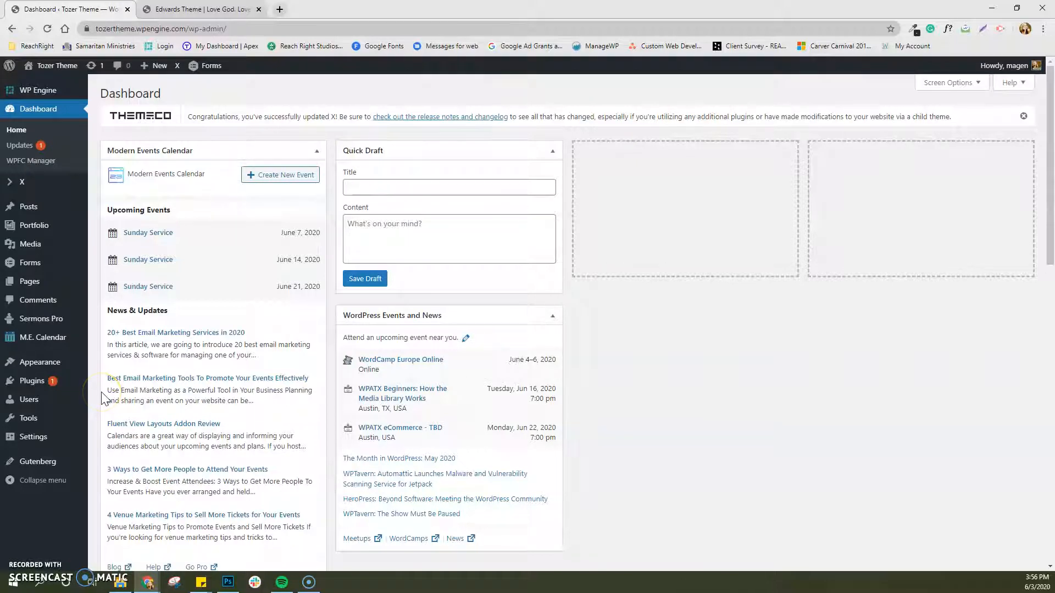
{"action": "mouse_move", "coordinate": [63, 284]}
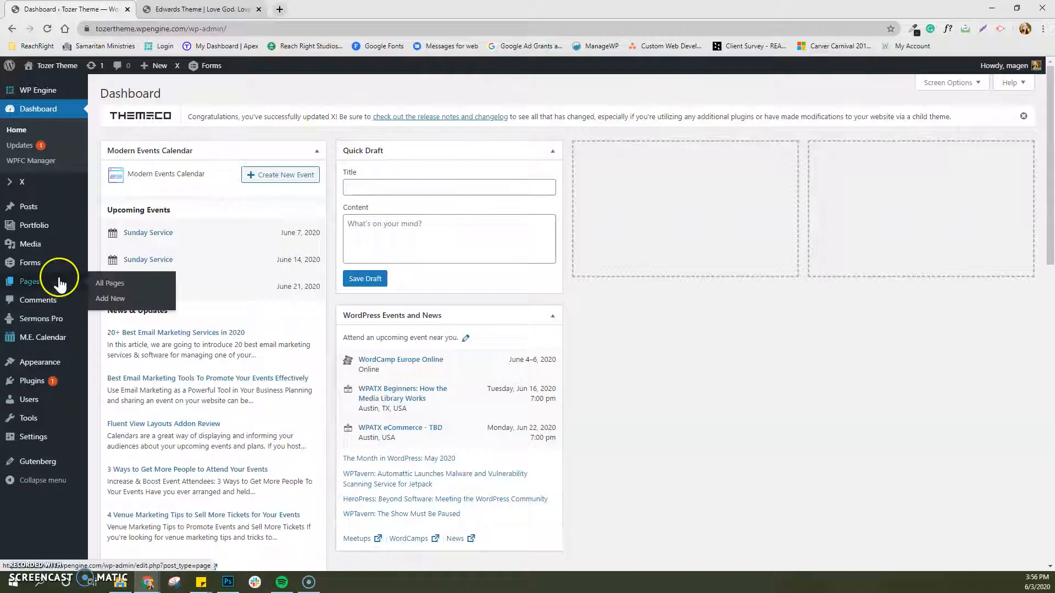
{"action": "left_click", "coordinate": [39, 282]}
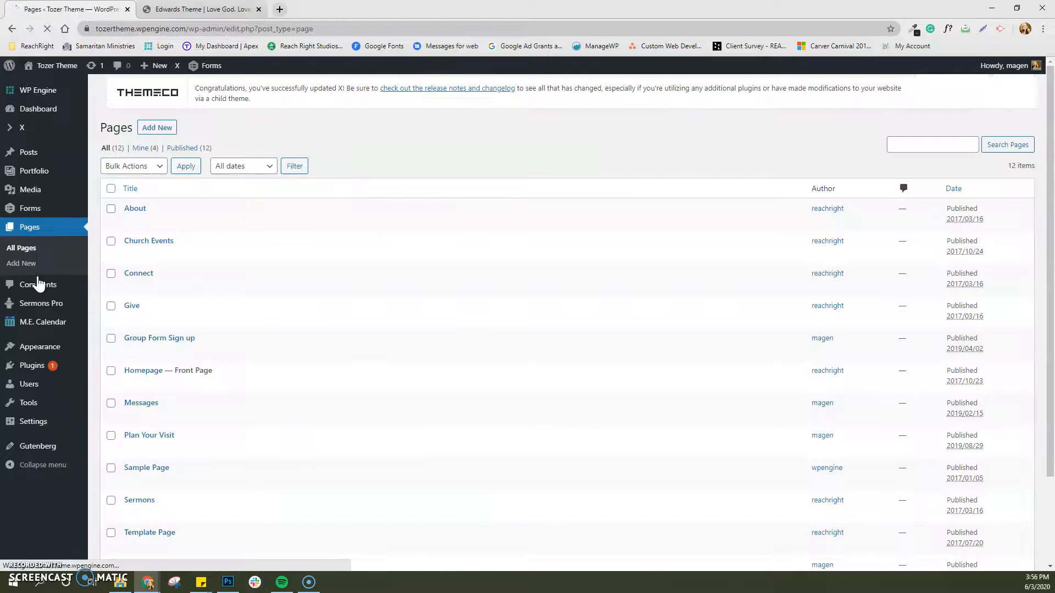
{"action": "scroll", "coordinate": [316, 357], "scroll_direction": "down", "scroll_amount": 3}
{"action": "scroll", "coordinate": [317, 360], "scroll_direction": "up", "scroll_amount": 2}
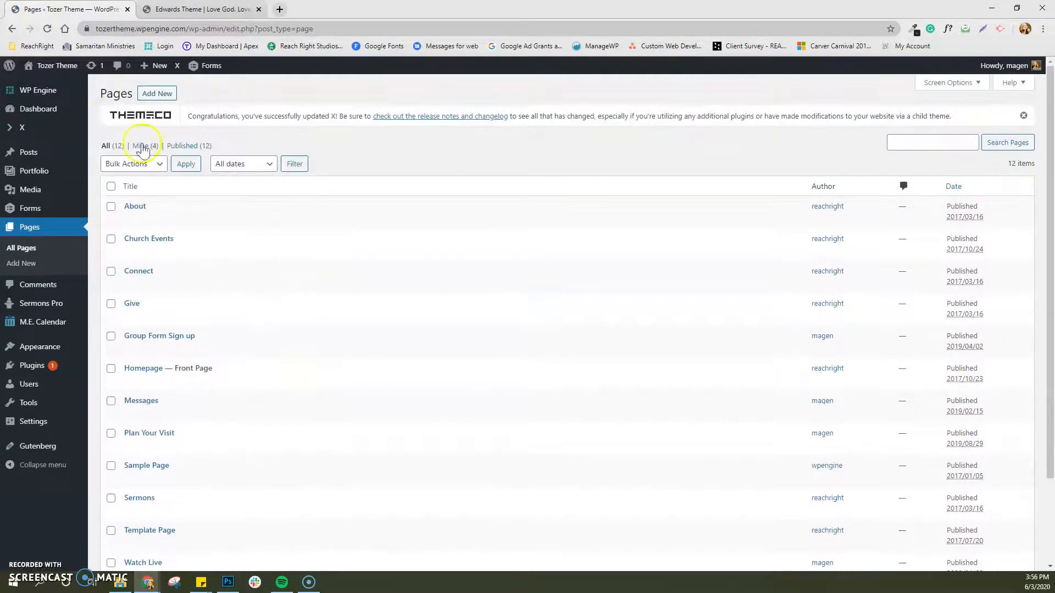
- Return to the live Tozer Theme site, open the About page and show its X editing options
{"action": "left_click", "coordinate": [56, 69]}
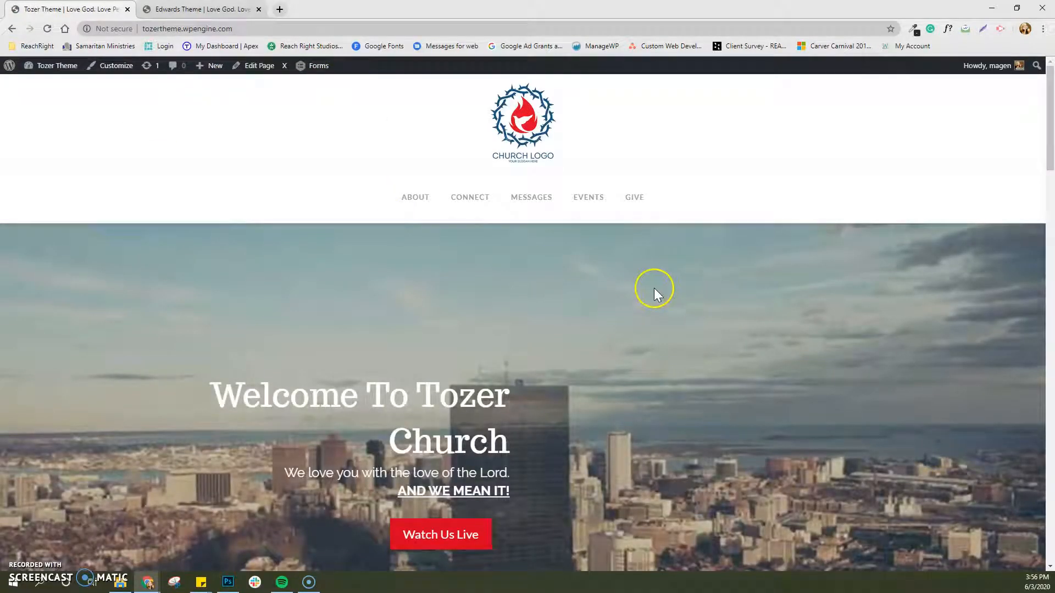
{"action": "left_click", "coordinate": [415, 205]}
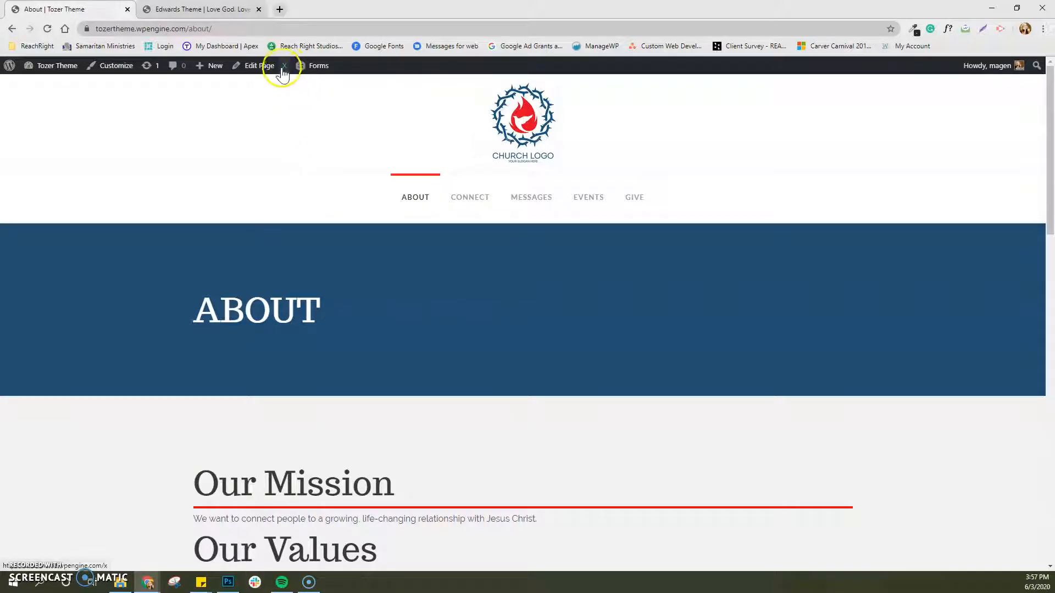
{"action": "mouse_move", "coordinate": [285, 79]}
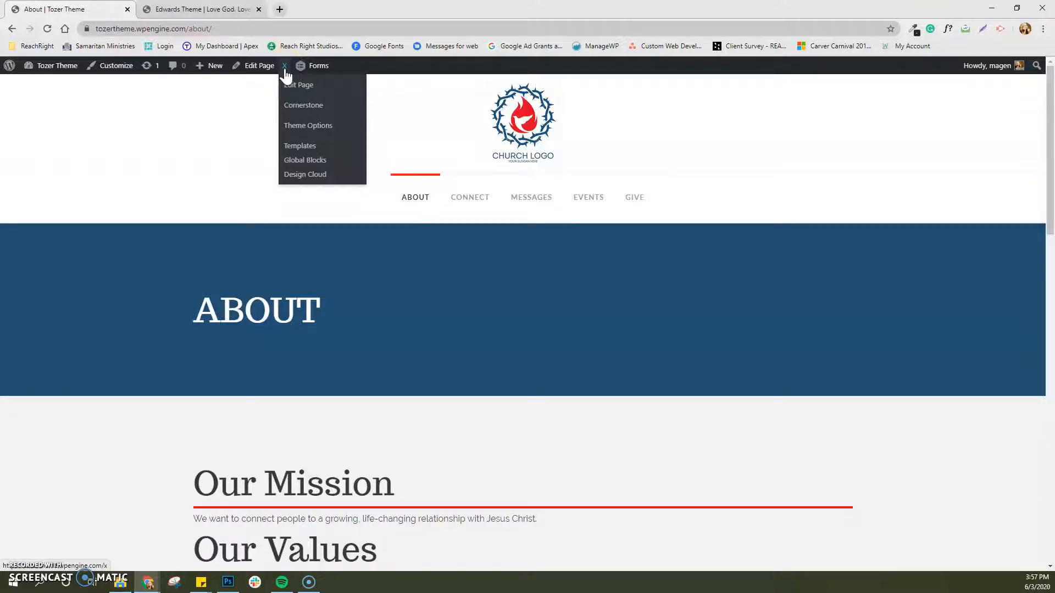
- Open the Edwards Theme home page and the Tozer Theme About page for editing in their page builders
{"action": "left_click", "coordinate": [223, 10]}
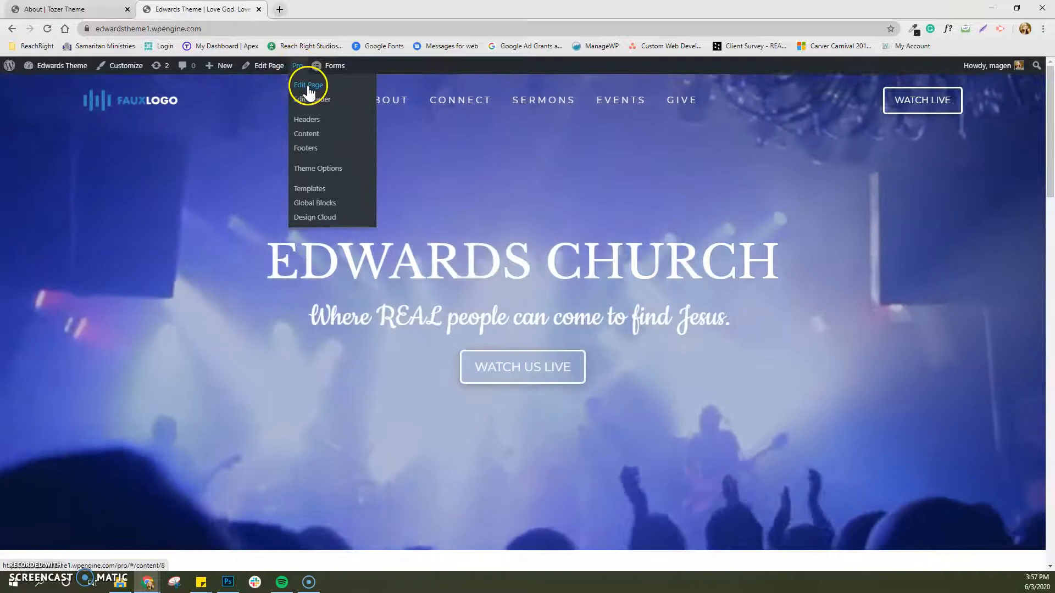
{"action": "left_click", "coordinate": [307, 86]}
{"action": "left_click", "coordinate": [67, 8]}
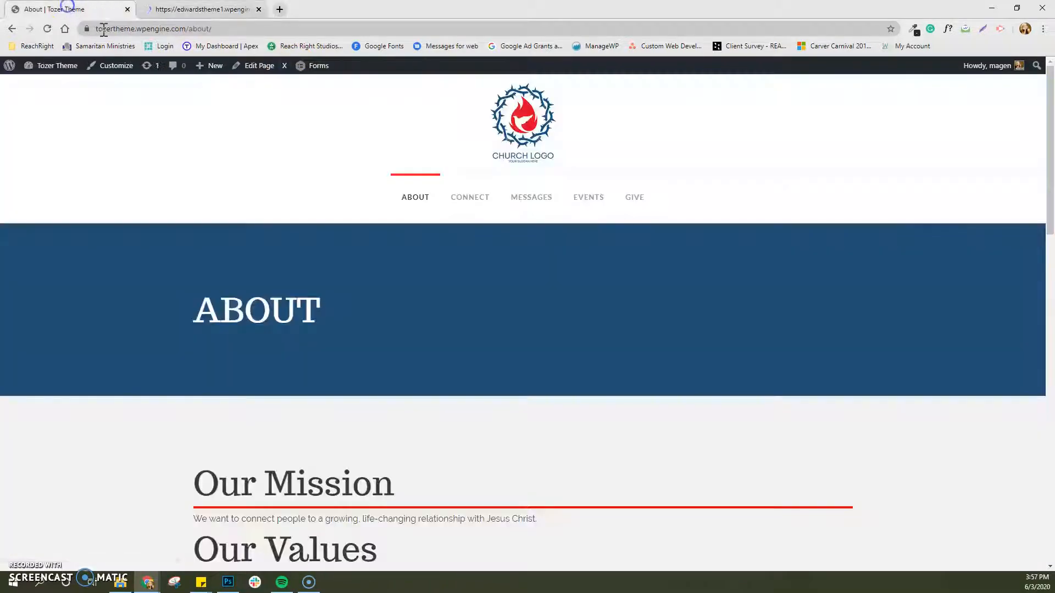
{"action": "mouse_move", "coordinate": [284, 69]}
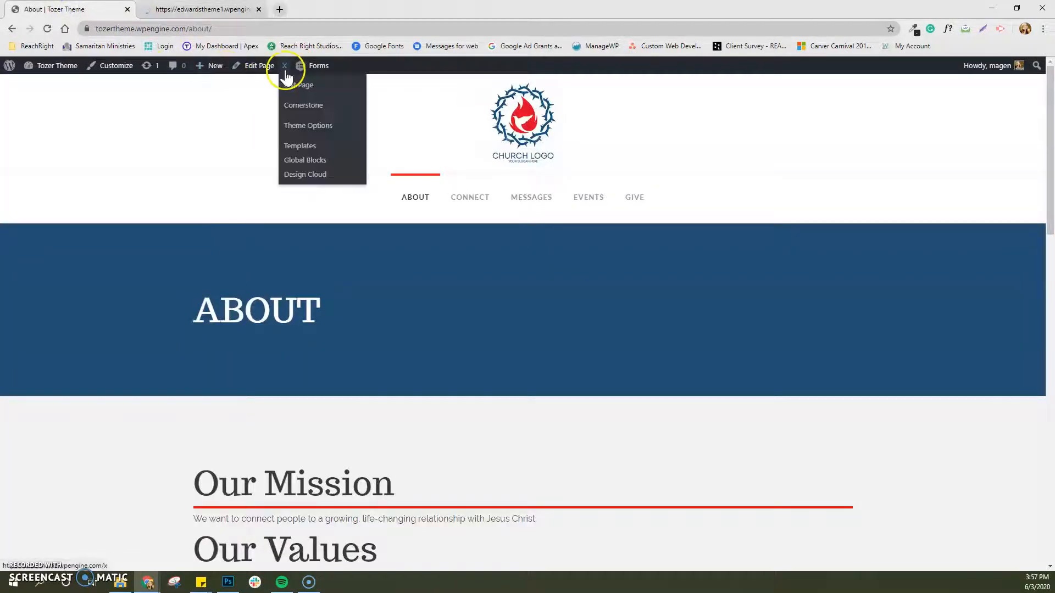
{"action": "left_click", "coordinate": [305, 90]}
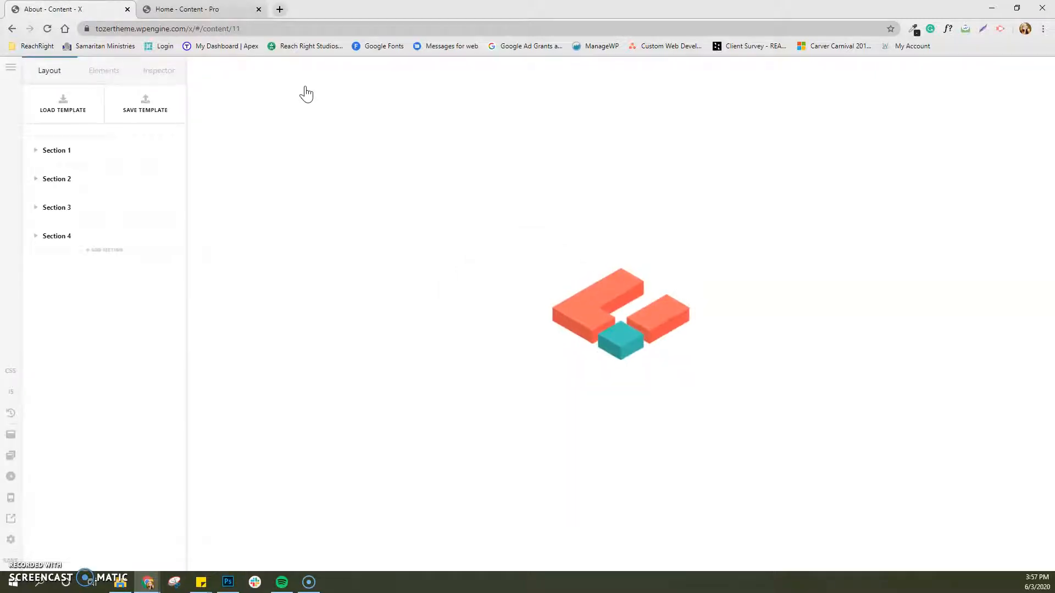
- Look over the sections of the Edwards Church home page in its page builder
{"action": "left_click", "coordinate": [224, 11]}
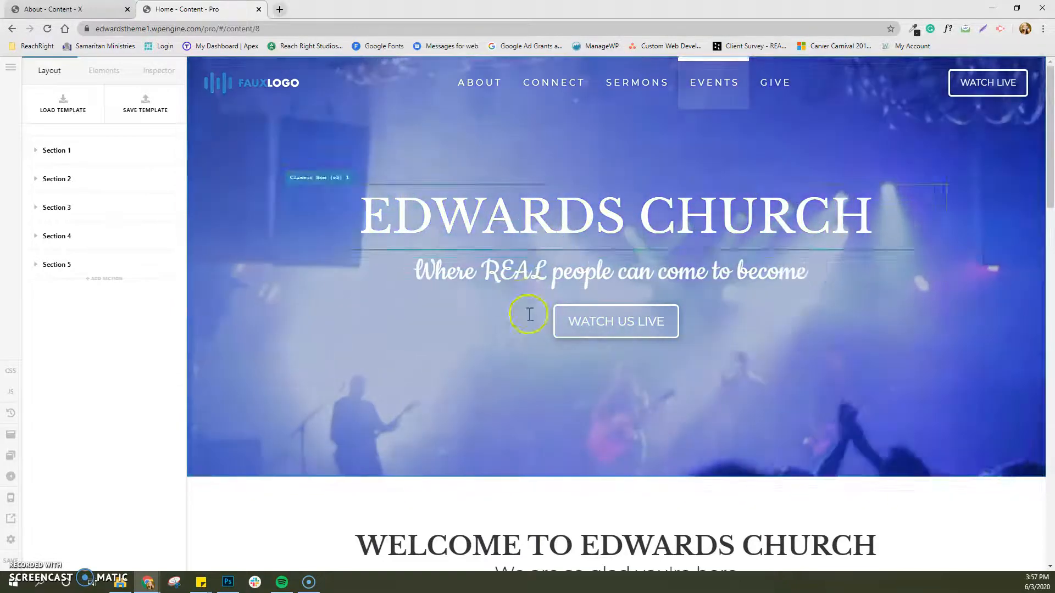
{"action": "scroll", "coordinate": [625, 454], "scroll_direction": "down", "scroll_amount": 7}
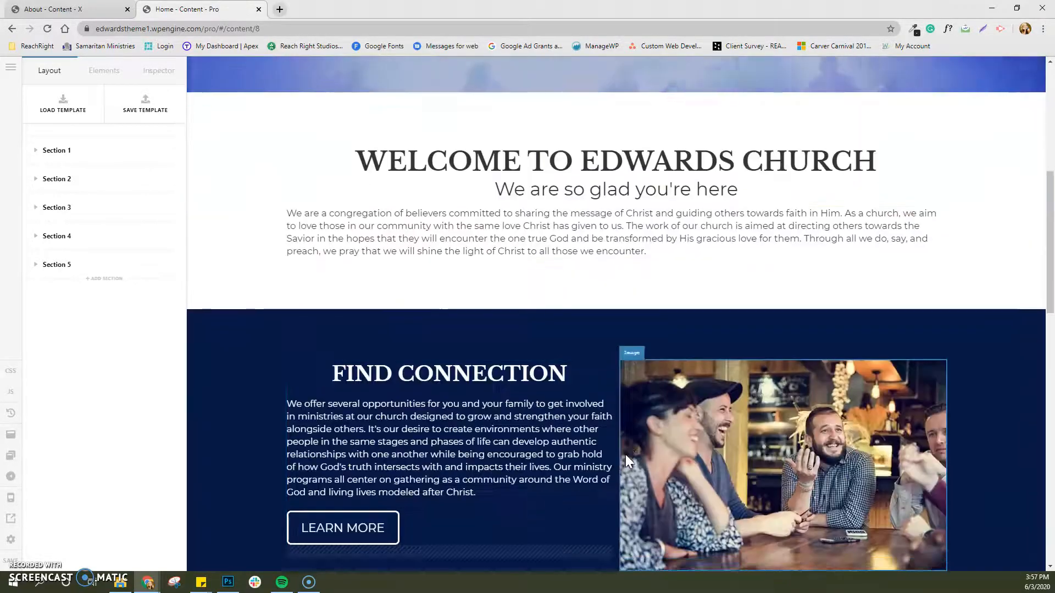
{"action": "scroll", "coordinate": [625, 454], "scroll_direction": "up", "scroll_amount": 6}
{"action": "scroll", "coordinate": [626, 454], "scroll_direction": "up", "scroll_amount": 1}
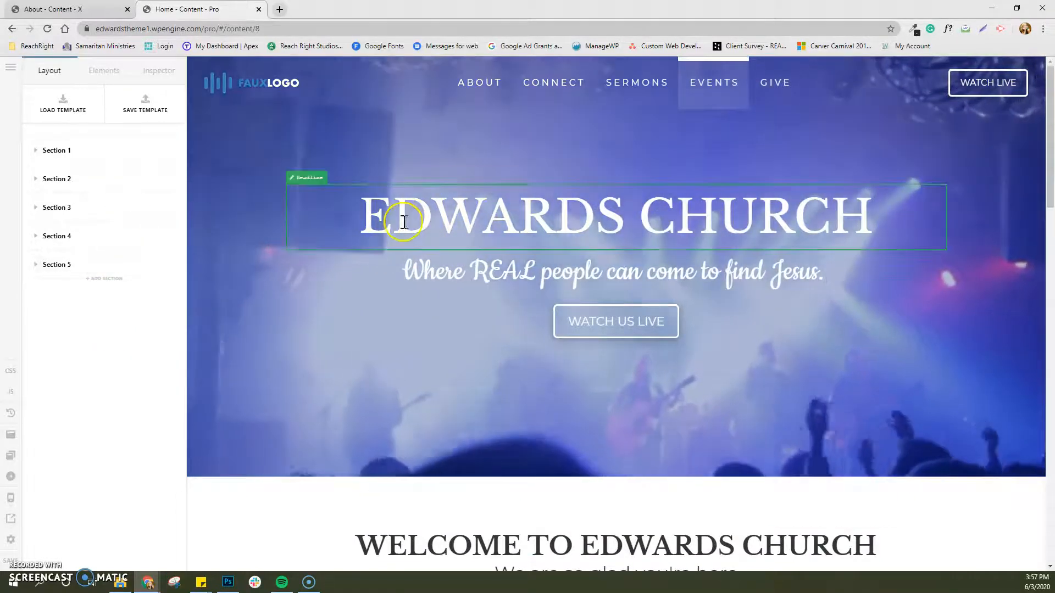
{"action": "scroll", "coordinate": [433, 250], "scroll_direction": "down", "scroll_amount": 5}
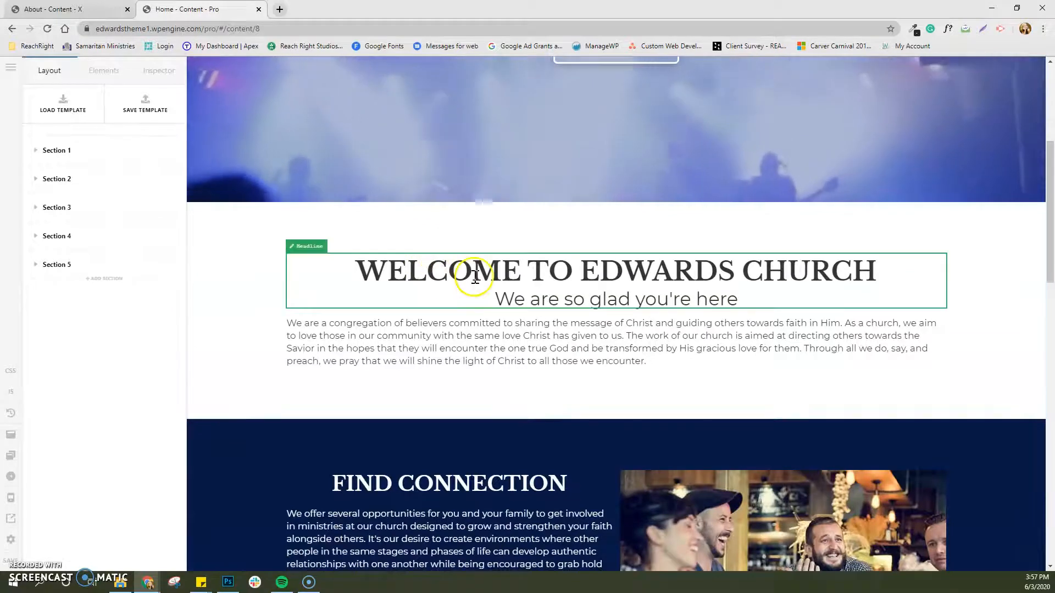
- Change the home page's "Welcome to Edwards Church" headline to "Welcome to My Church" using the rich text editor
{"action": "left_click_drag", "start_coordinate": [436, 282], "coordinate": [442, 281]}
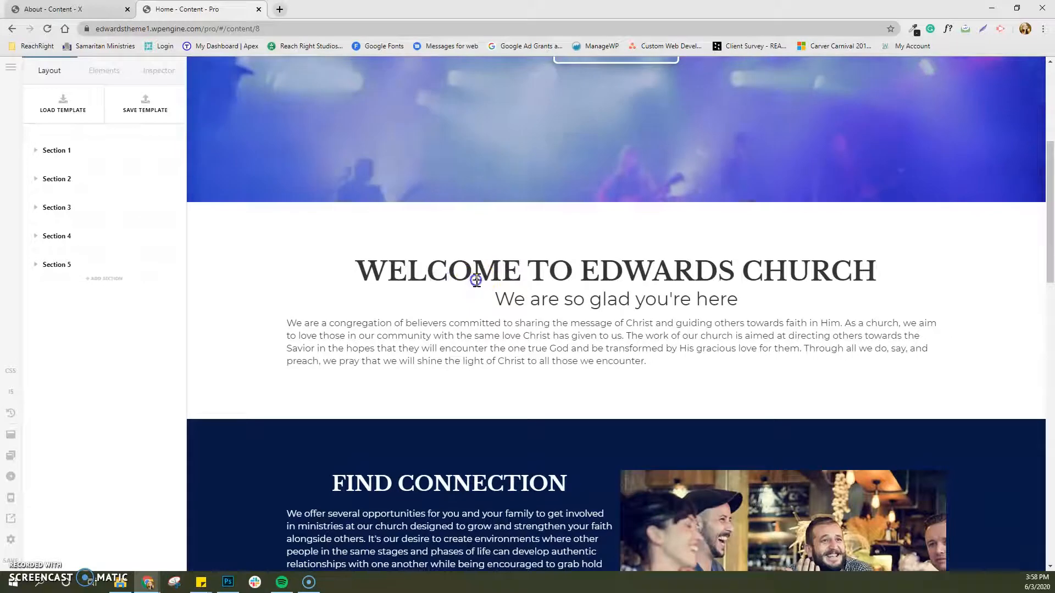
{"action": "left_click", "coordinate": [473, 278]}
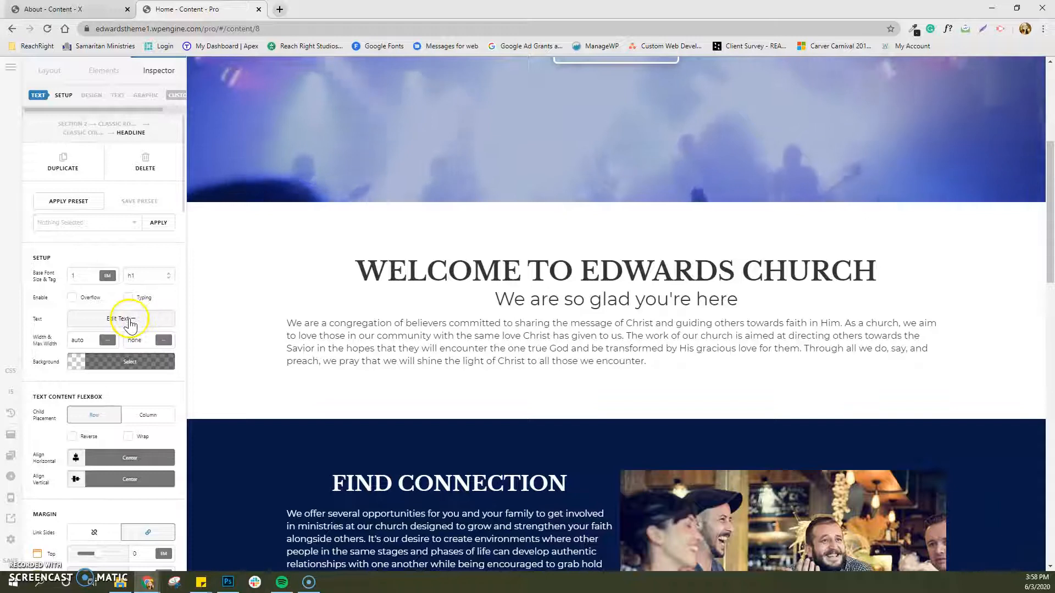
{"action": "left_click", "coordinate": [129, 320]}
{"action": "left_click", "coordinate": [50, 69]}
{"action": "left_click_drag", "start_coordinate": [141, 116], "coordinate": [78, 114]}
{"action": "type", "text": "My CHu"}
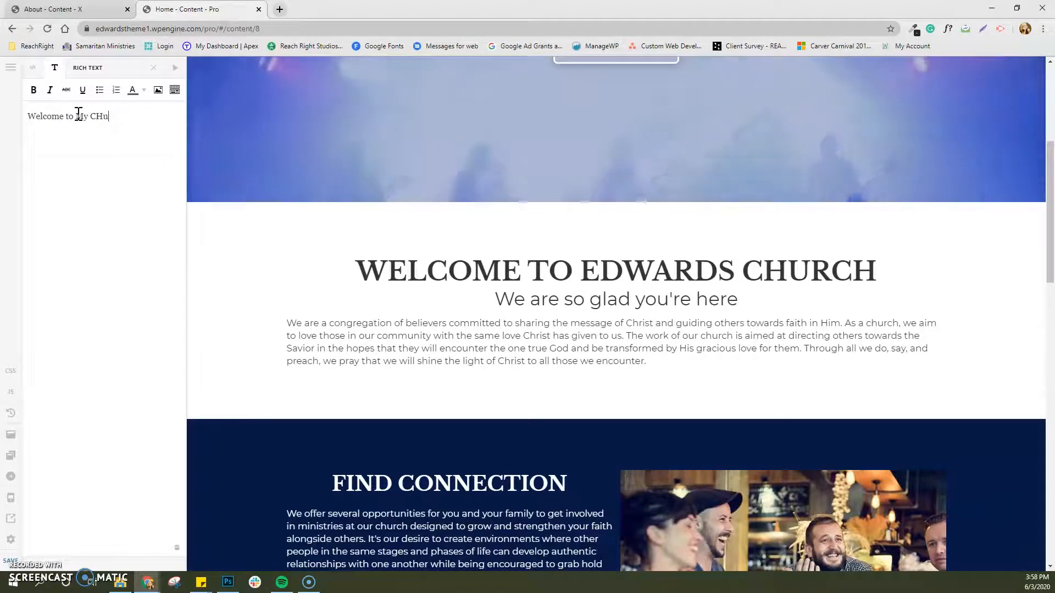
{"action": "key", "text": "BackSpace"}
{"action": "type", "text": "hurc"}
{"action": "key", "text": "BackSpace"}
{"action": "key", "text": "BackSpace"}
{"action": "key", "text": "BackSpace"}
{"action": "key", "text": "BackSpace"}
{"action": "key", "text": "BackSpace"}
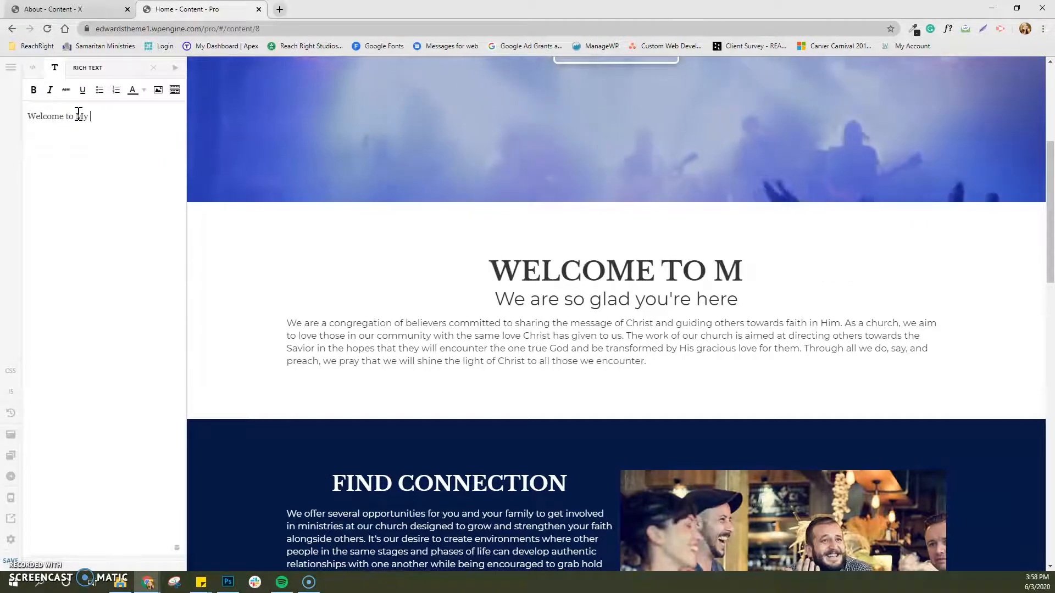
{"action": "type", "text": "Church"}
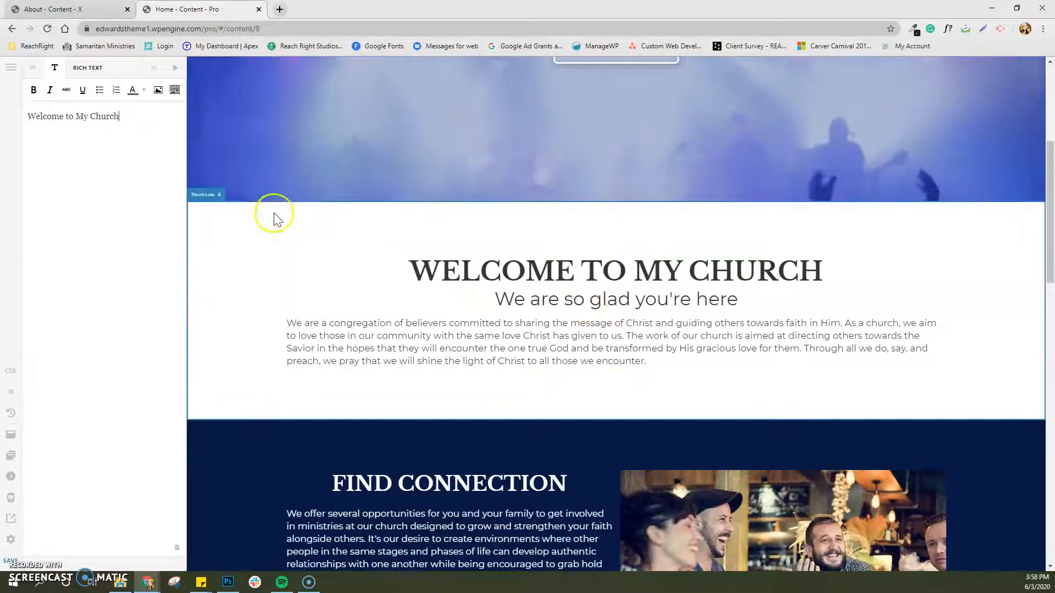
- On the Tozer About page, add the paragraph "Add something else here" below the Our Mission text and close the text editor
{"action": "left_click", "coordinate": [108, 12]}
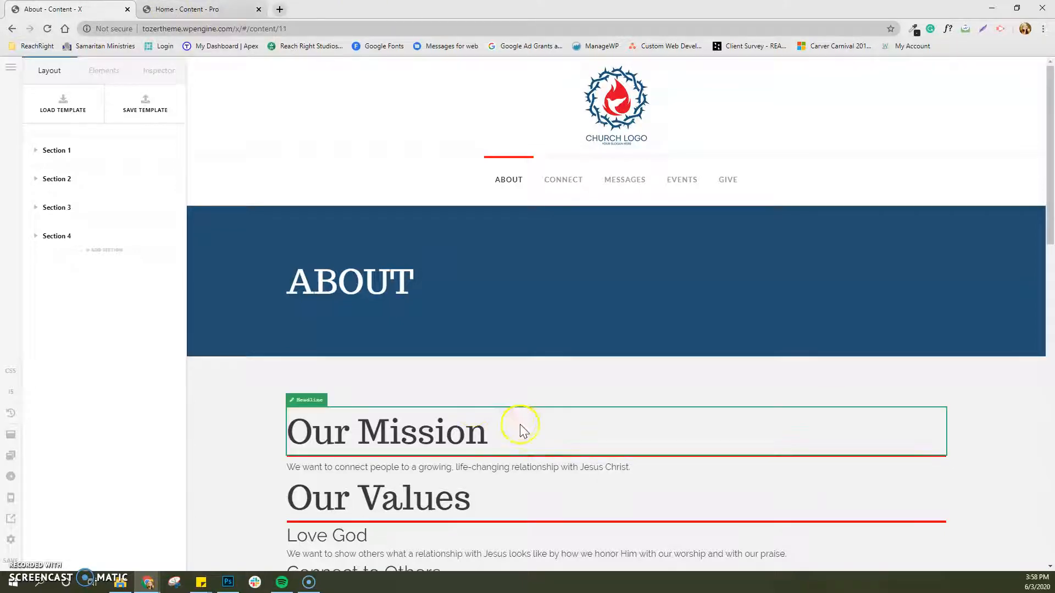
{"action": "scroll", "coordinate": [518, 421], "scroll_direction": "down", "scroll_amount": 1}
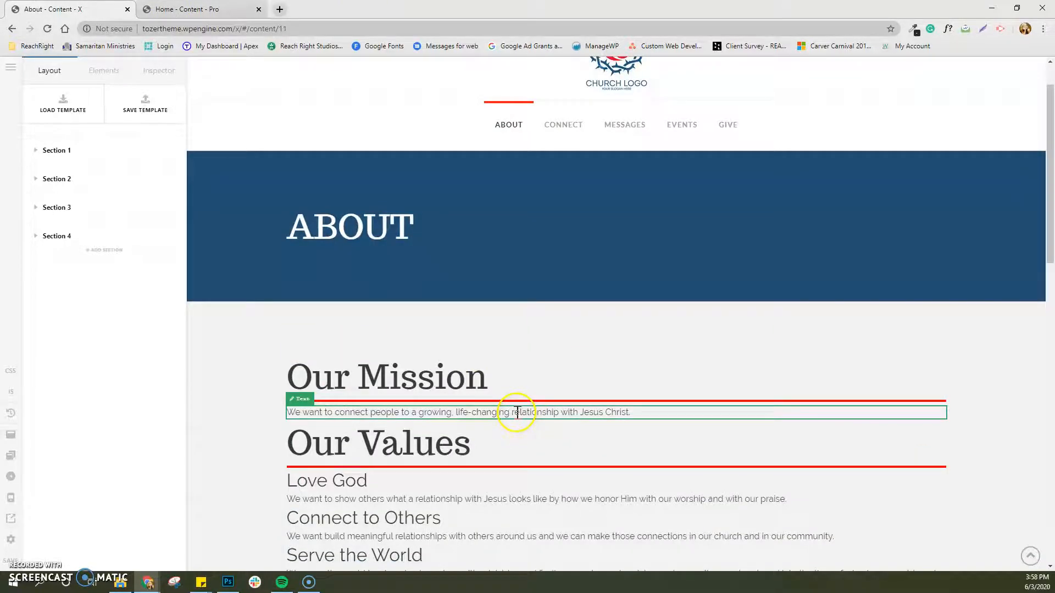
{"action": "left_click", "coordinate": [518, 412]}
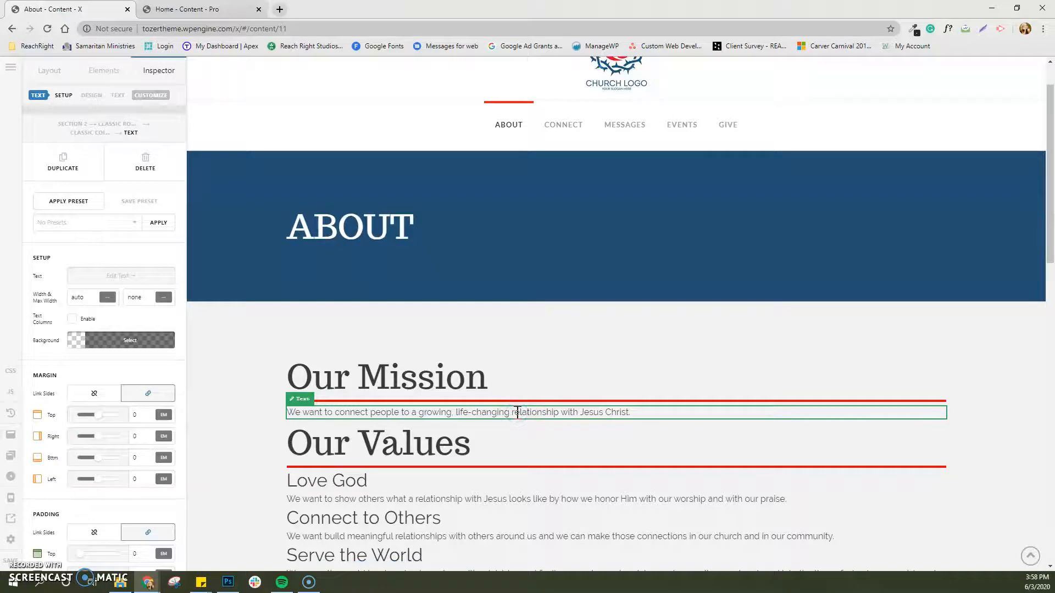
{"action": "left_click", "coordinate": [141, 276]}
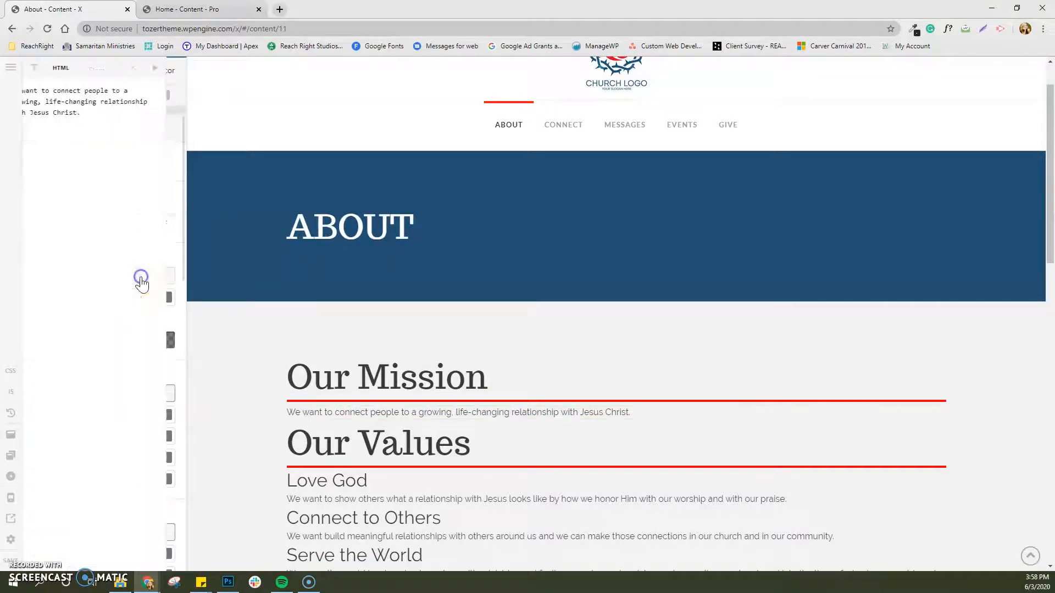
{"action": "left_click", "coordinate": [53, 66]}
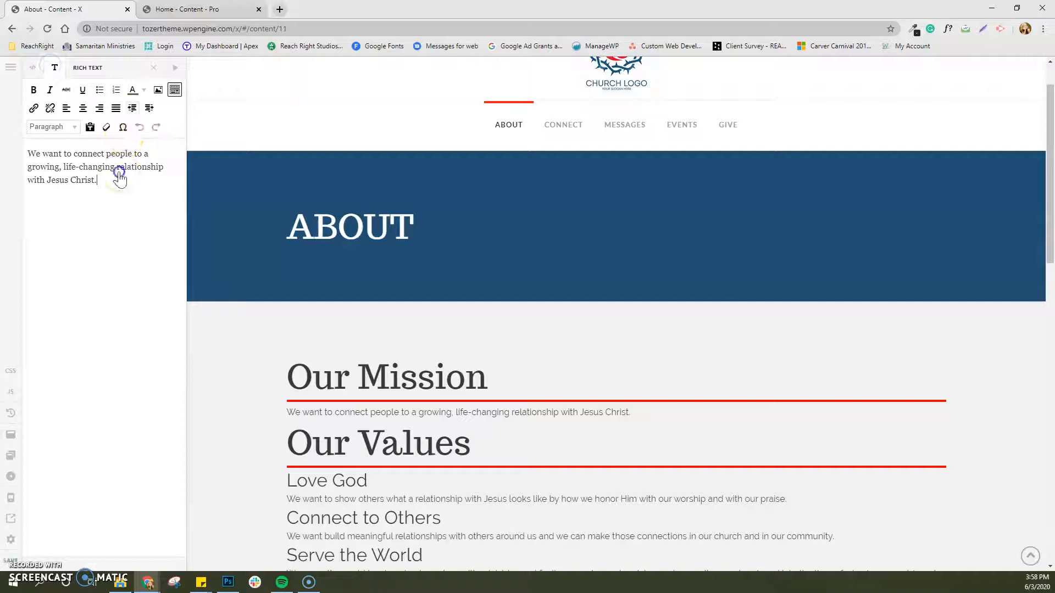
{"action": "key", "text": "BackSpace"}
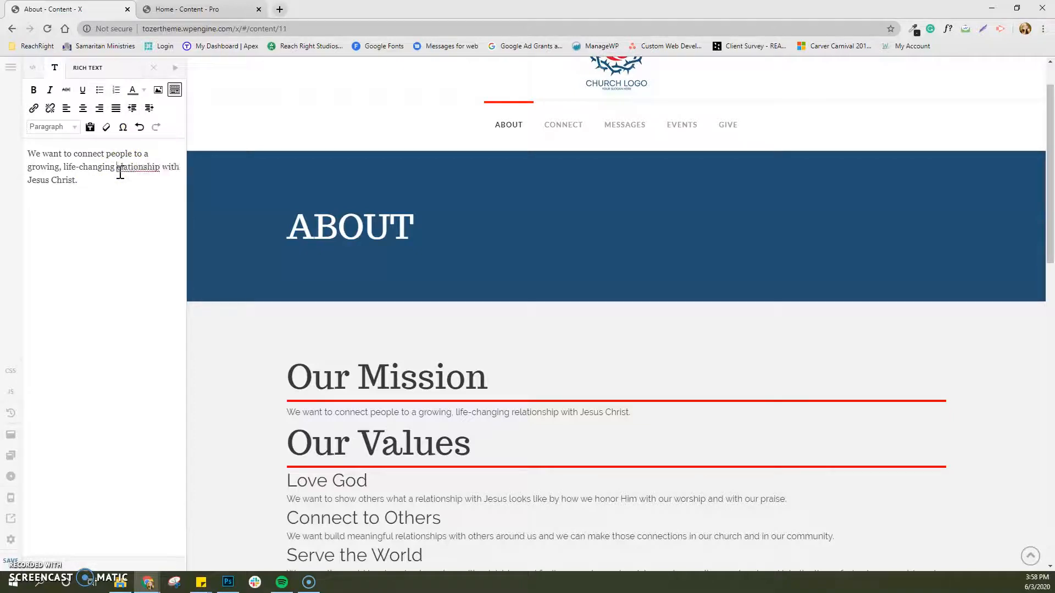
{"action": "type", "text": "r"}
{"action": "left_click", "coordinate": [125, 181]}
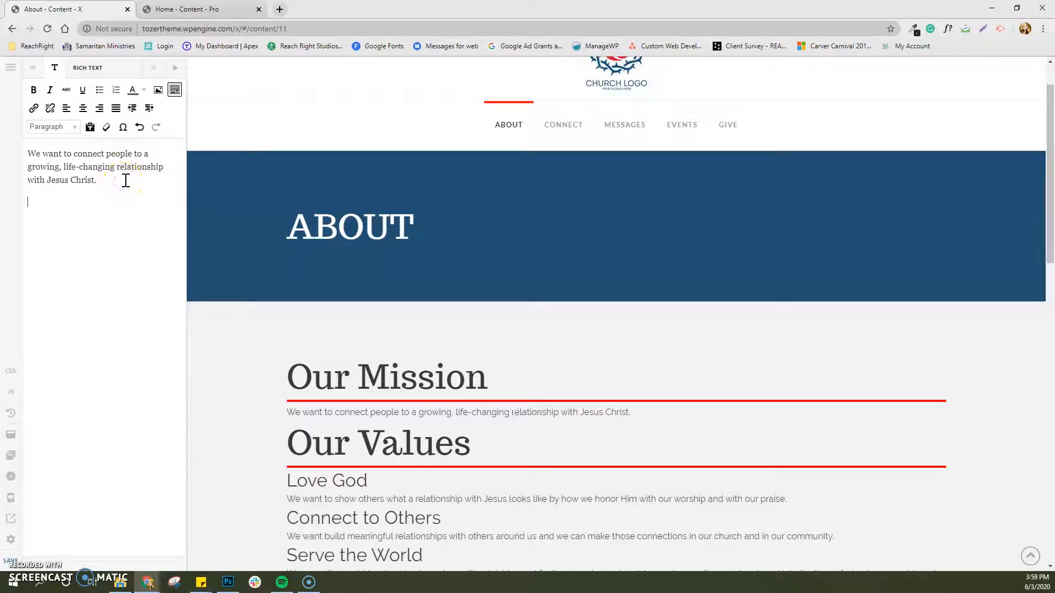
{"action": "type", "text": "Add somethine"}
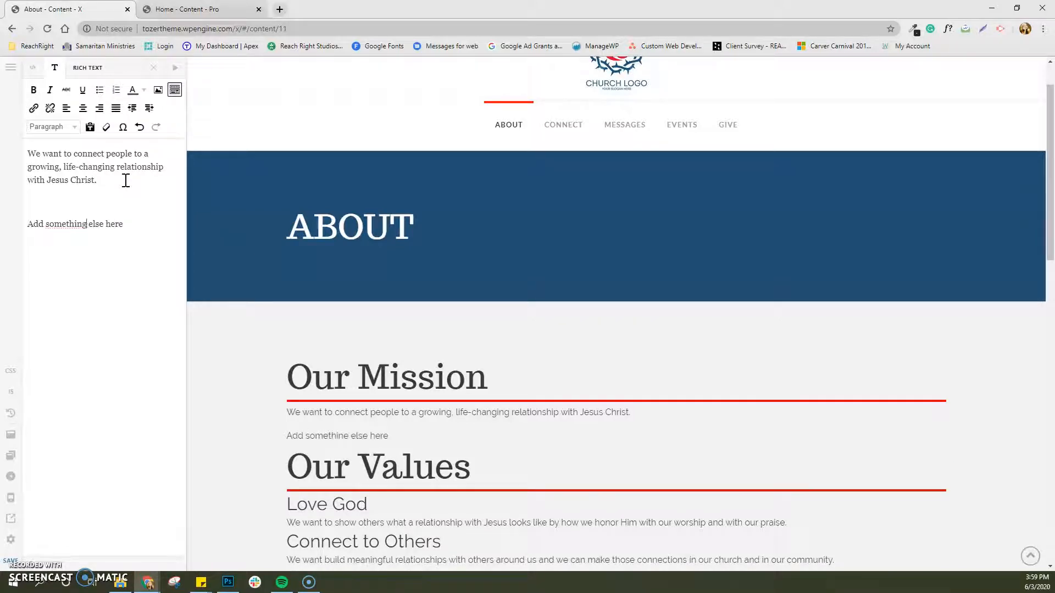
{"action": "left_click", "coordinate": [152, 68]}
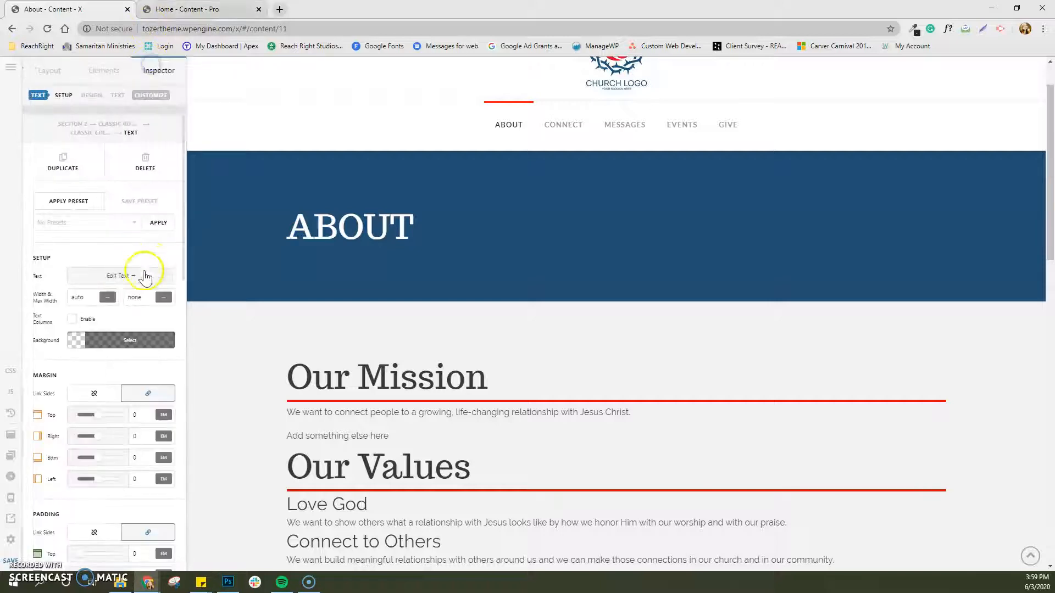
- Look through the mission text element's spacing, border, shadow and text format settings
{"action": "scroll", "coordinate": [102, 332], "scroll_direction": "down", "scroll_amount": 5}
{"action": "scroll", "coordinate": [103, 335], "scroll_direction": "down", "scroll_amount": 7}
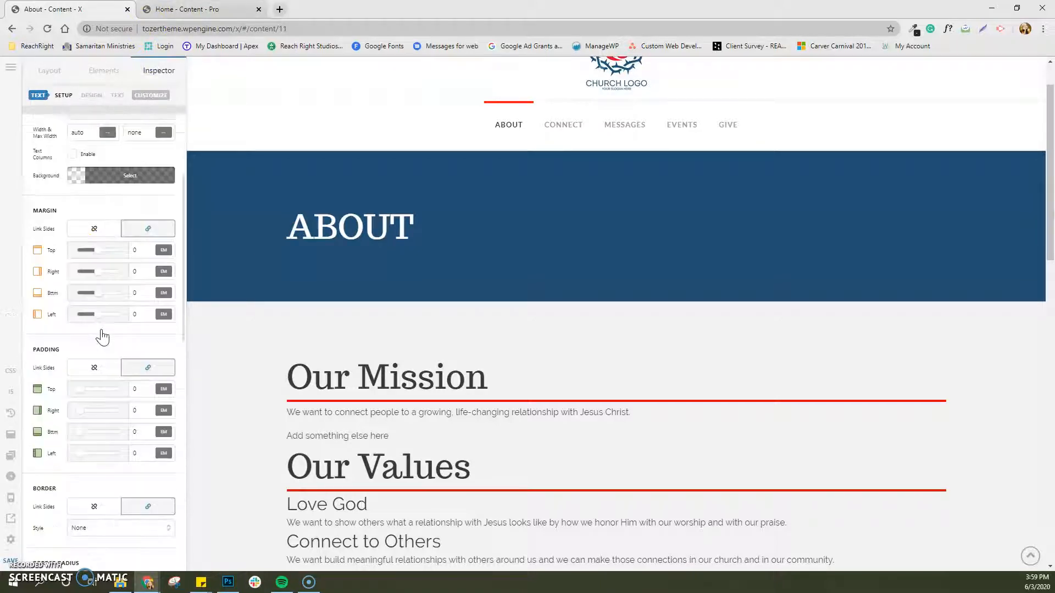
{"action": "scroll", "coordinate": [102, 335], "scroll_direction": "down", "scroll_amount": 5}
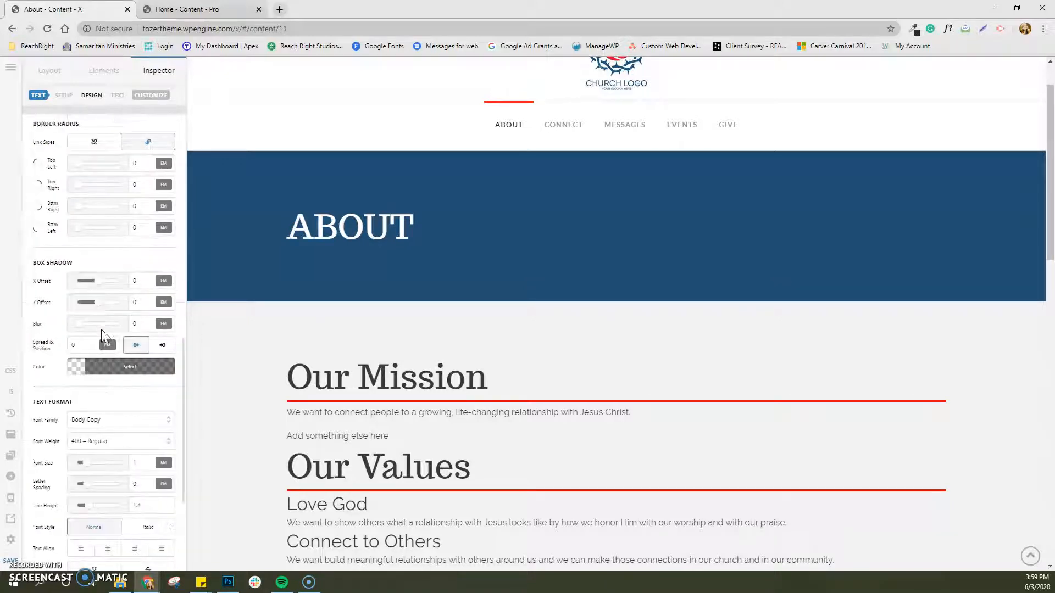
{"action": "left_click", "coordinate": [95, 387]}
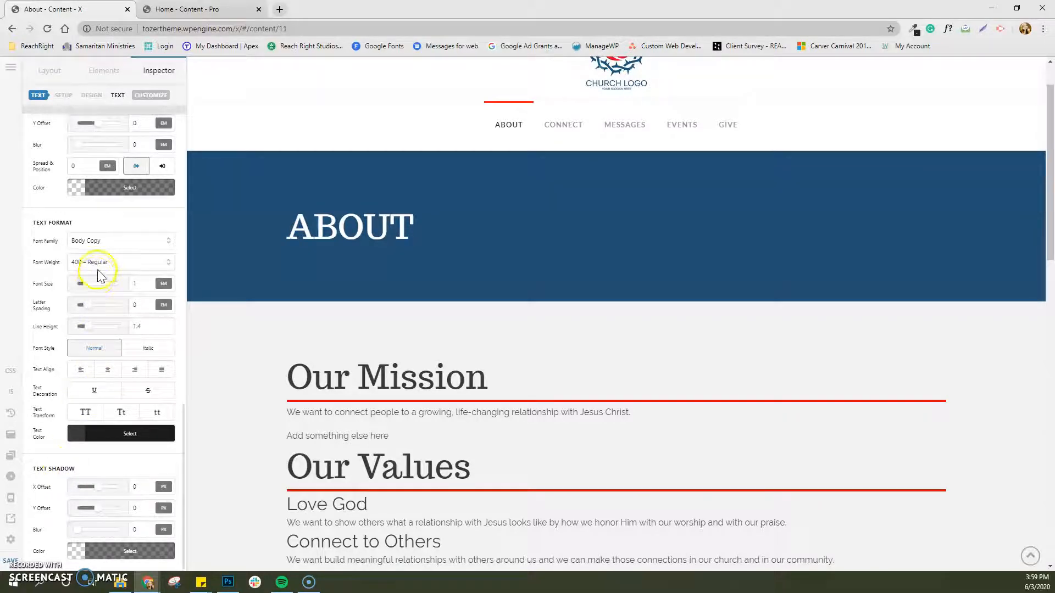
- Examine the Advanced Mode option in the builder preferences and close the settings
{"action": "left_click", "coordinate": [12, 542]}
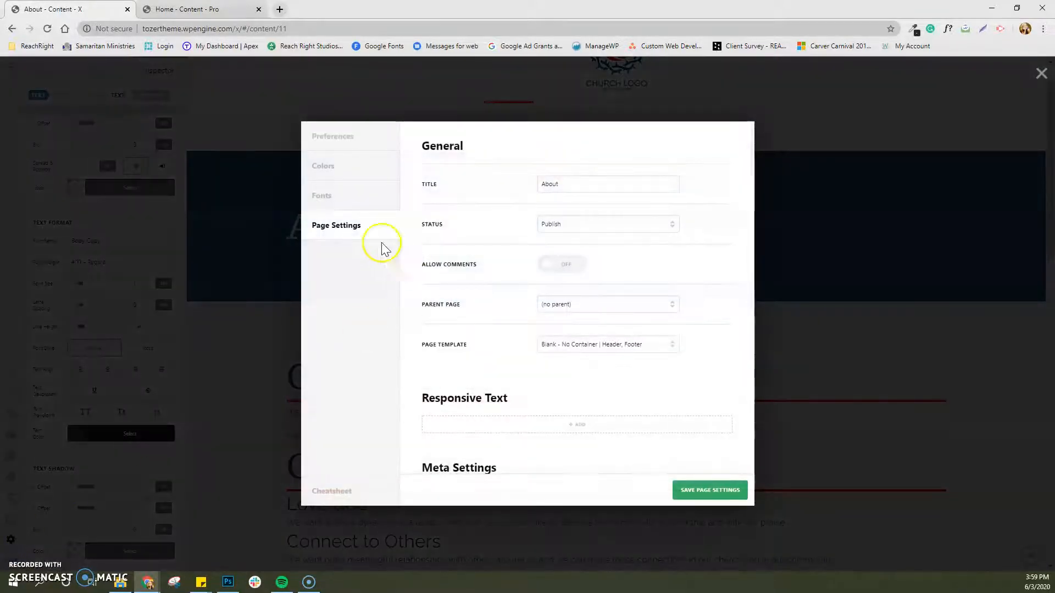
{"action": "left_click", "coordinate": [346, 141]}
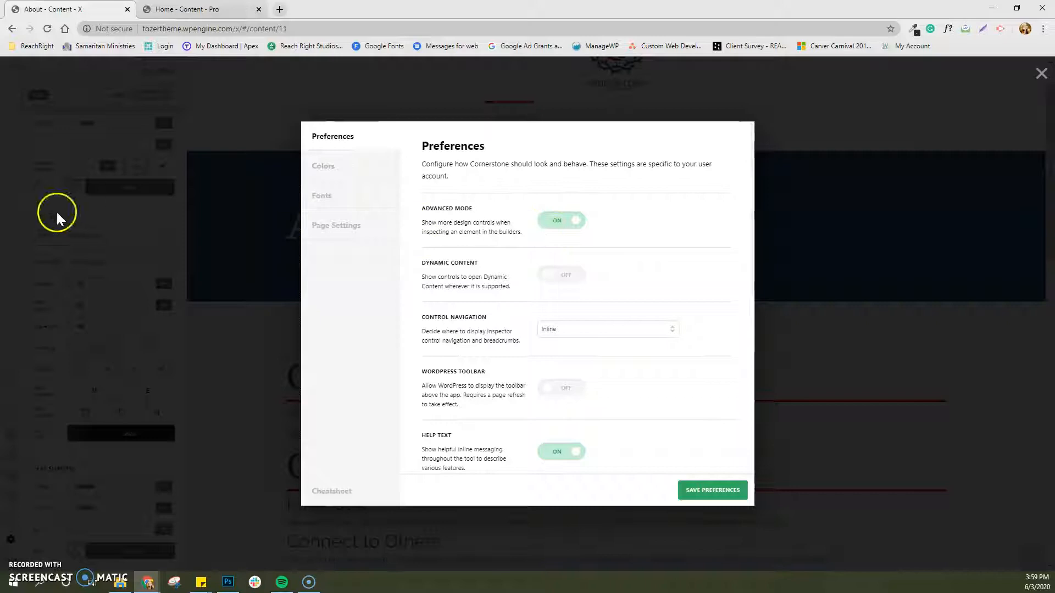
{"action": "left_click", "coordinate": [1042, 75]}
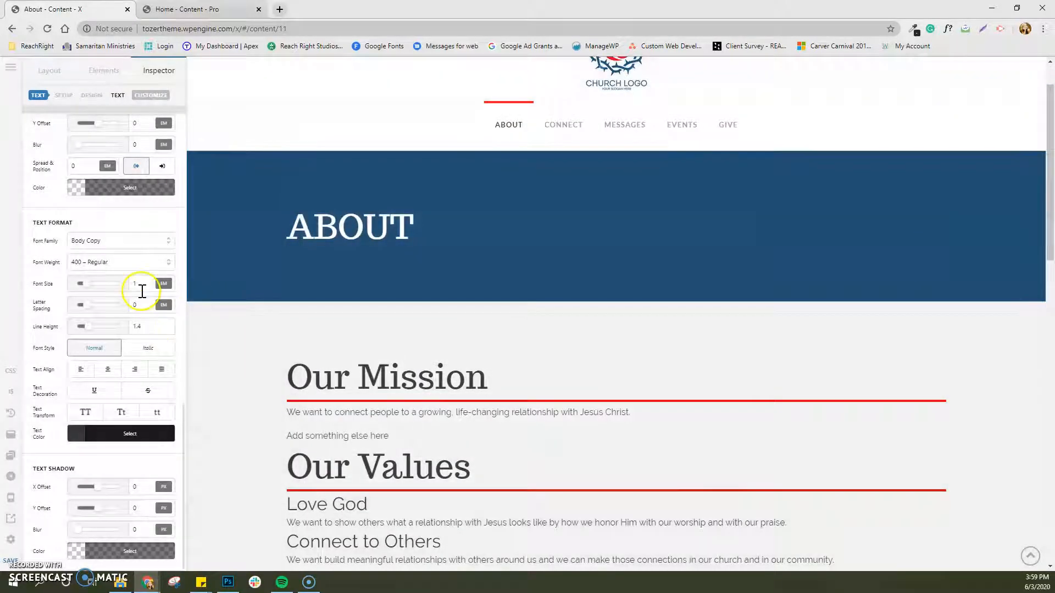
- Try the red #d7171d as the mission text's color, and restore the dark gray #363a39
{"action": "scroll", "coordinate": [142, 291], "scroll_direction": "up", "scroll_amount": 6}
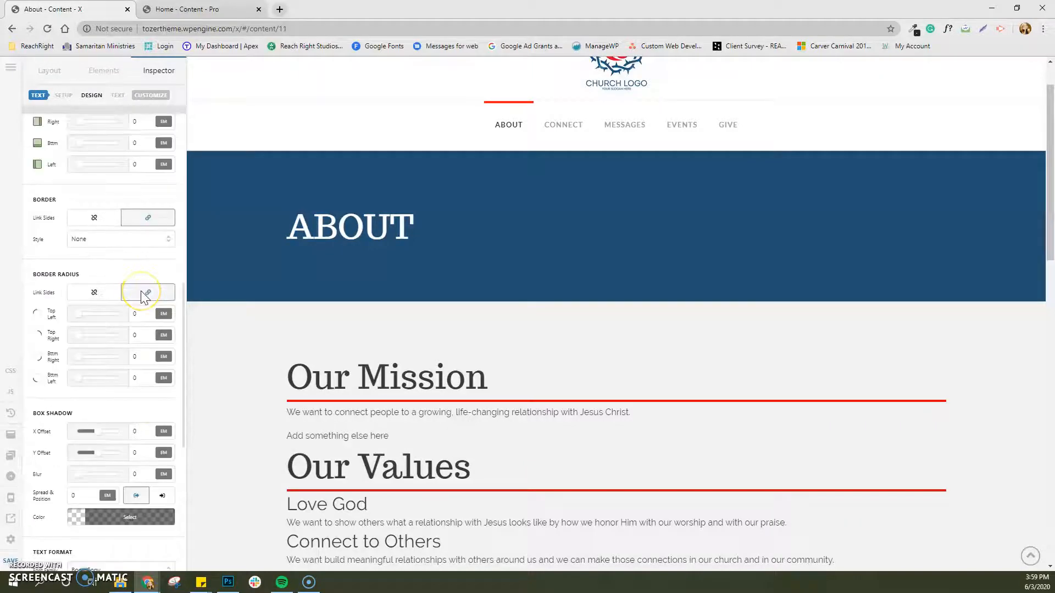
{"action": "scroll", "coordinate": [144, 296], "scroll_direction": "down", "scroll_amount": 6}
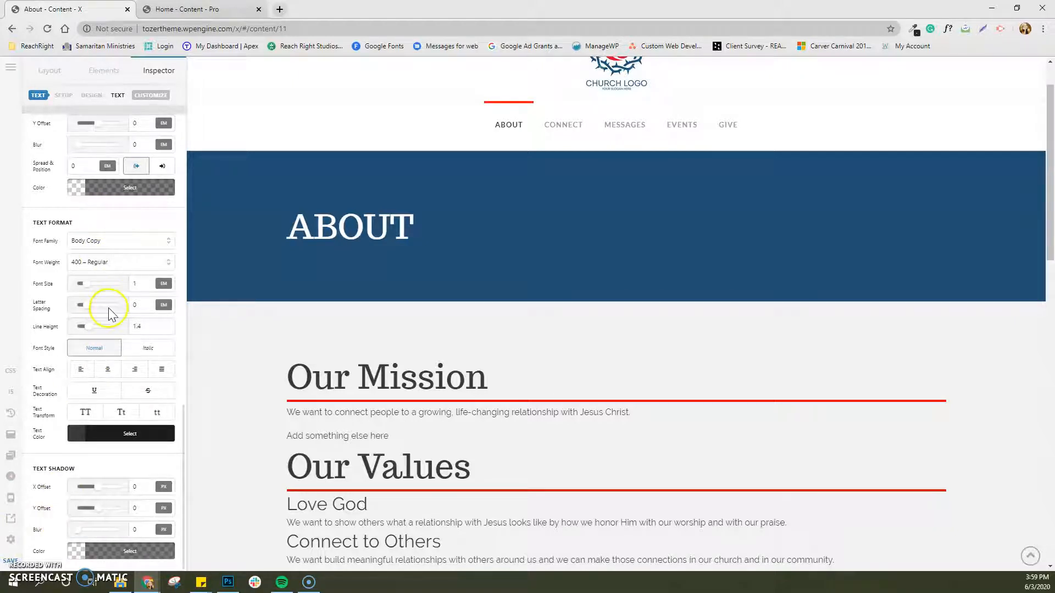
{"action": "left_click", "coordinate": [103, 259]}
{"action": "left_click", "coordinate": [78, 432]}
{"action": "left_click", "coordinate": [227, 403]}
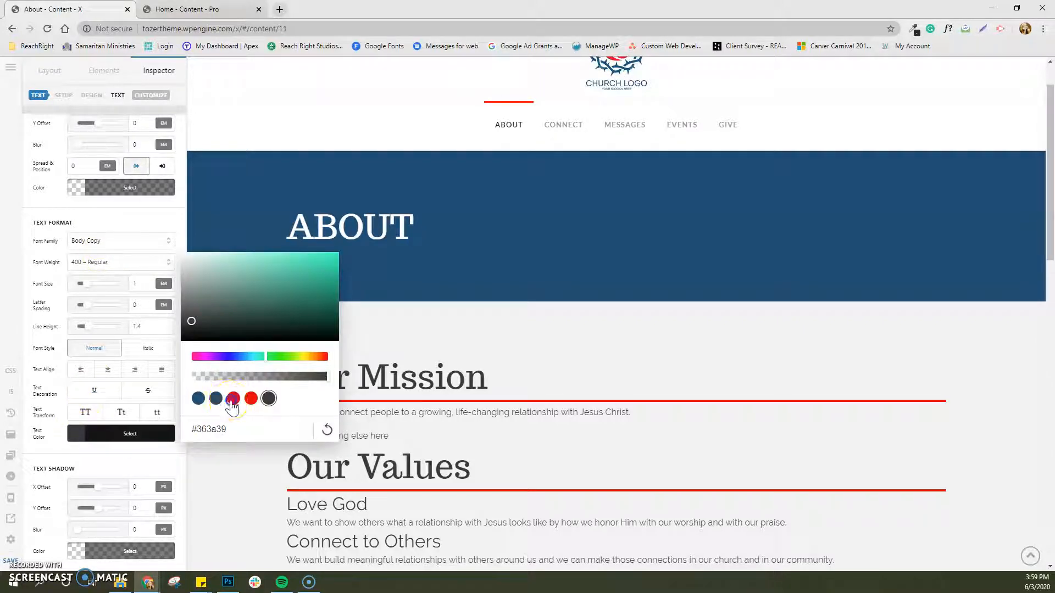
{"action": "left_click", "coordinate": [233, 400]}
{"action": "left_click", "coordinate": [394, 437]}
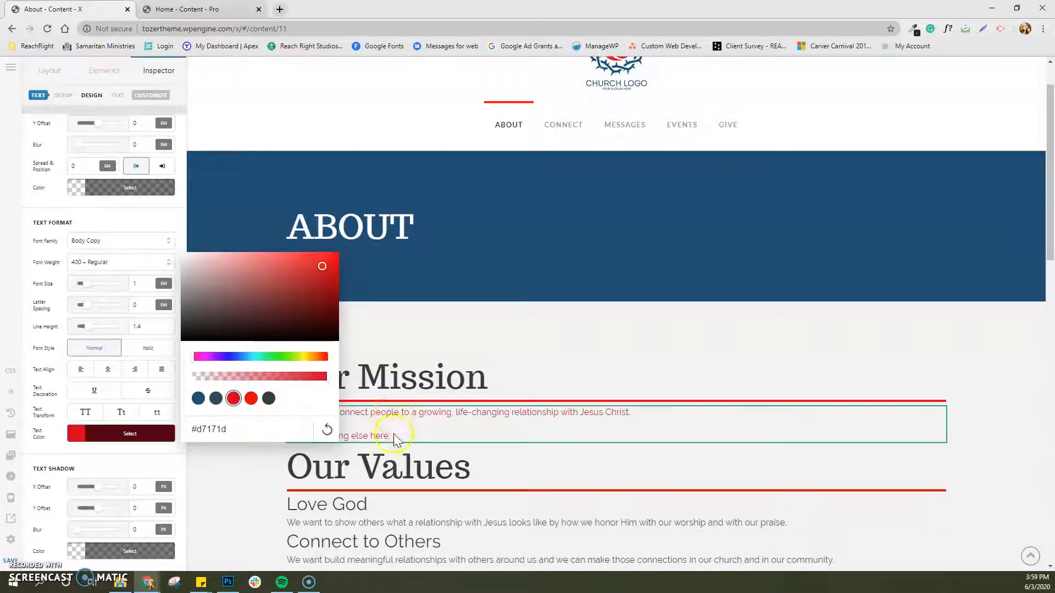
{"action": "left_click", "coordinate": [268, 399]}
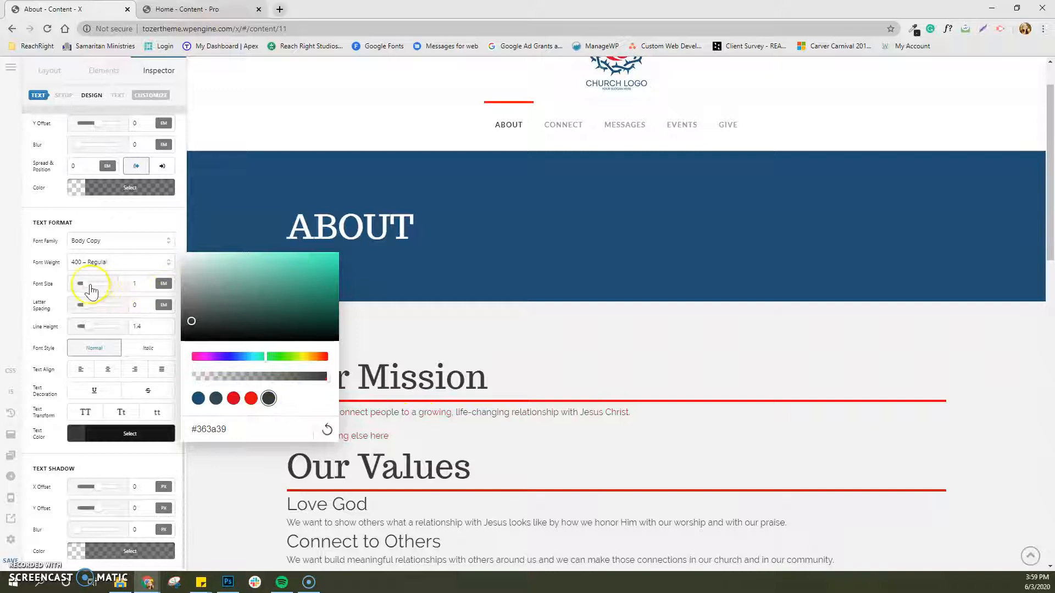
- Try larger and smaller font sizes on the mission text, and set the size back to 1 em
{"action": "mouse_move", "coordinate": [90, 290]}
{"action": "left_mouse_down"}
{"action": "mouse_move", "coordinate": [102, 289]}
{"action": "mouse_move", "coordinate": [90, 293]}
{"action": "left_mouse_up"}
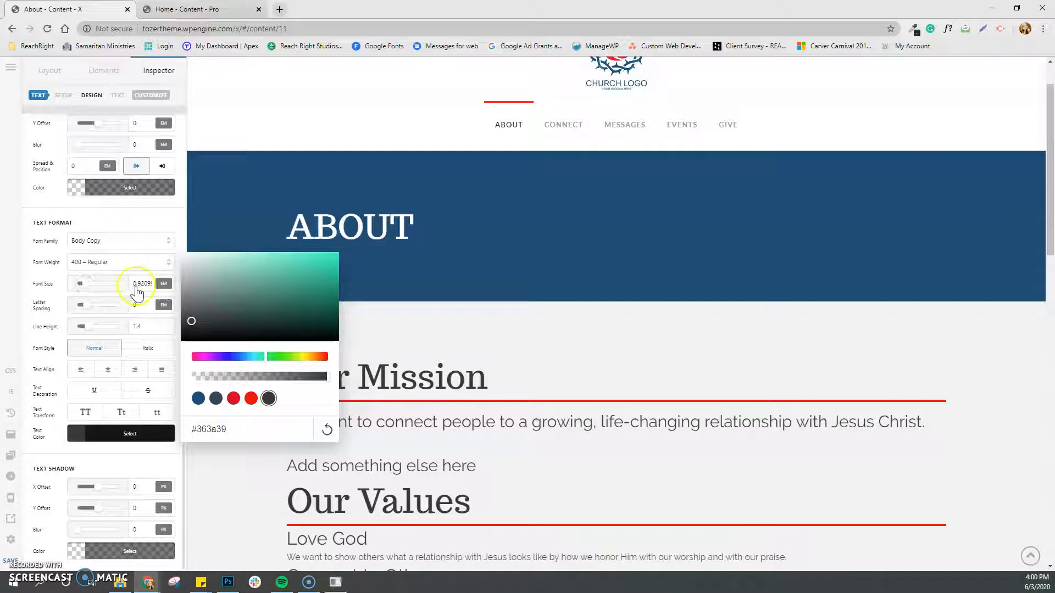
{"action": "left_click", "coordinate": [137, 286]}
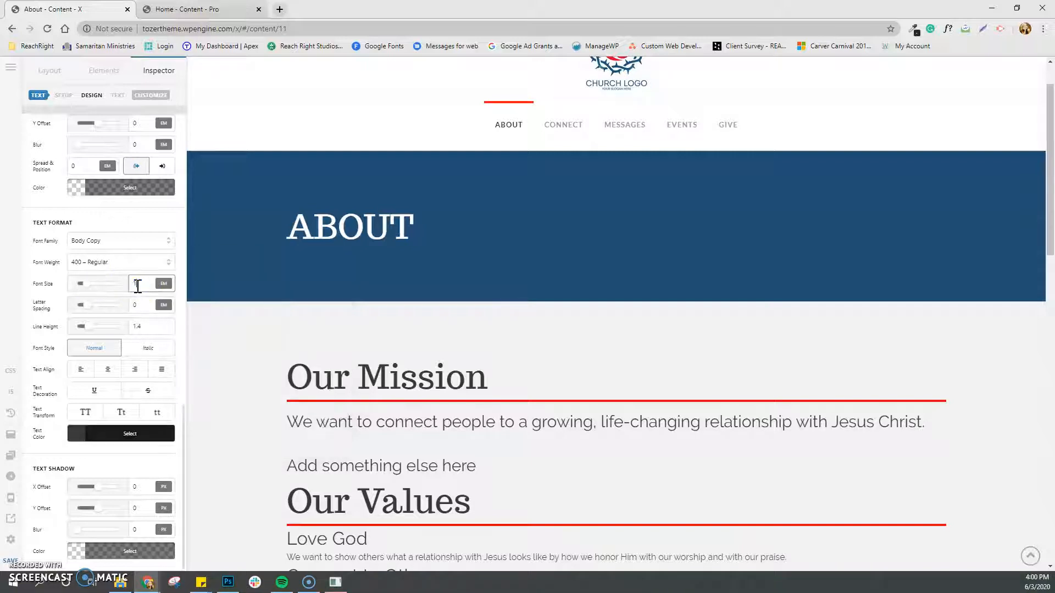
{"action": "mouse_move", "coordinate": [138, 287]}
{"action": "left_mouse_down"}
{"action": "mouse_move", "coordinate": [153, 291]}
{"action": "mouse_move", "coordinate": [130, 286]}
{"action": "left_mouse_up"}
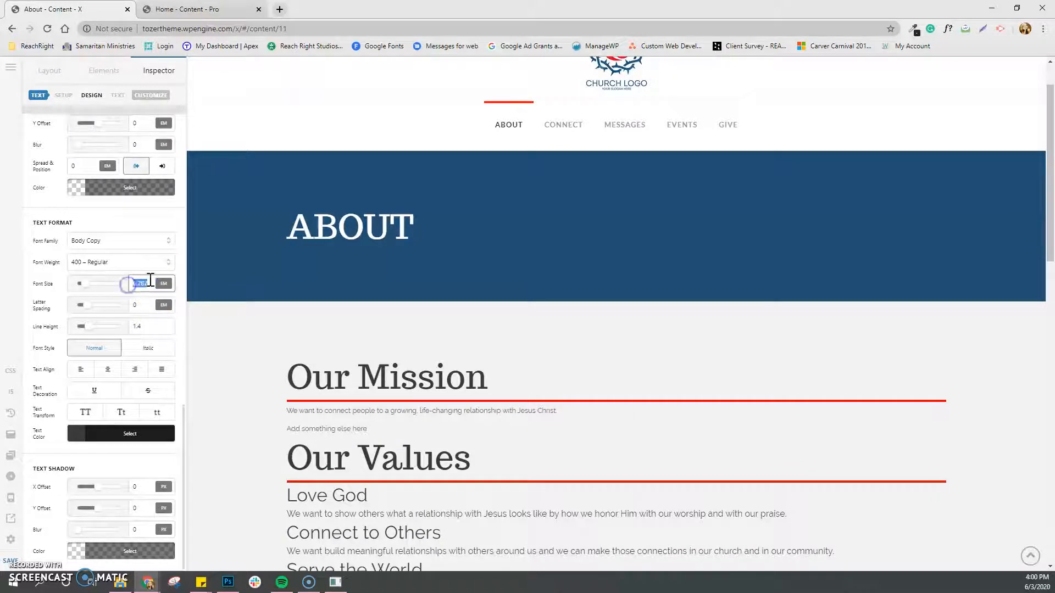
{"action": "type", "text": "1"}
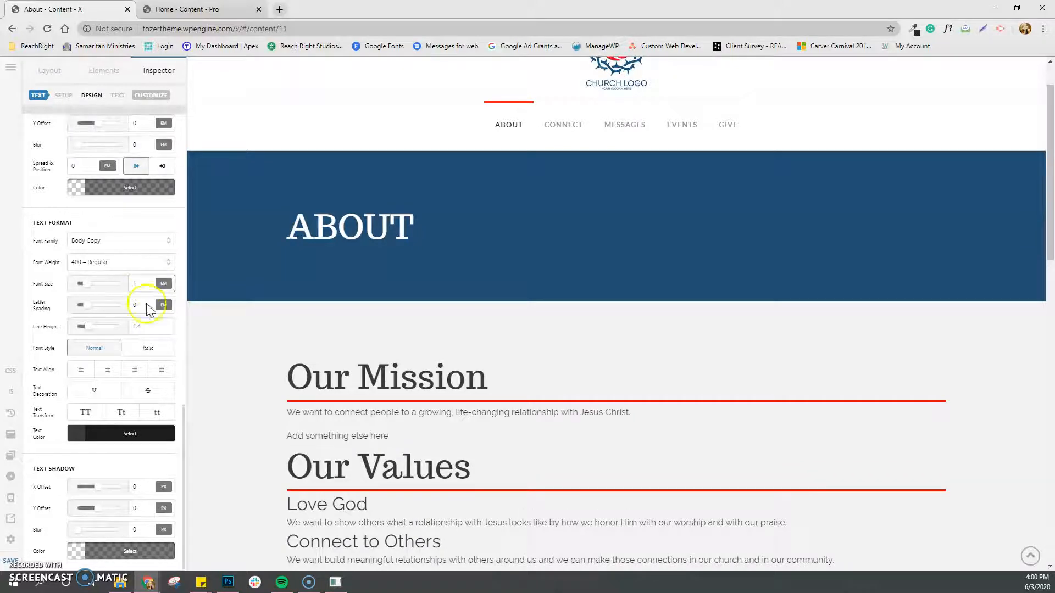
- Try the uppercase transform and the underline decoration on the mission text, turning each off again
{"action": "left_click", "coordinate": [84, 413]}
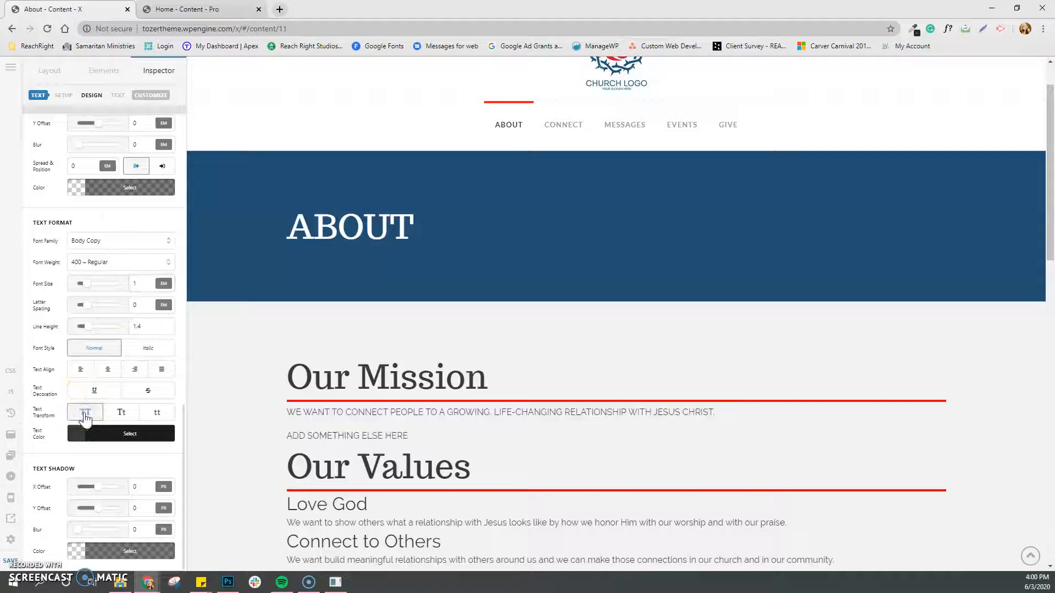
{"action": "left_click", "coordinate": [85, 415]}
{"action": "left_click", "coordinate": [88, 392]}
{"action": "left_click", "coordinate": [91, 392]}
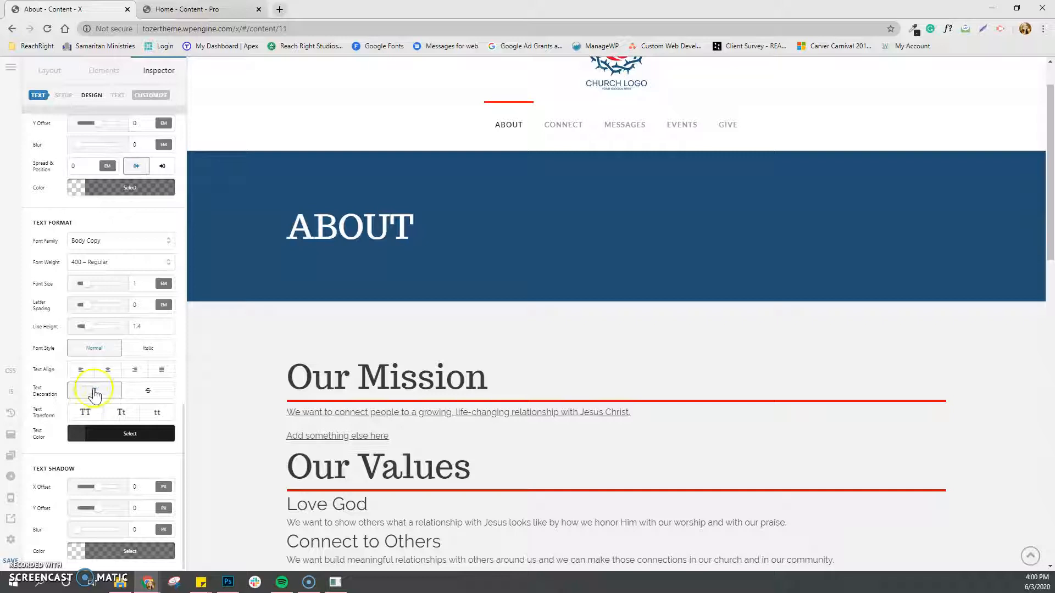
{"action": "left_click", "coordinate": [95, 393]}
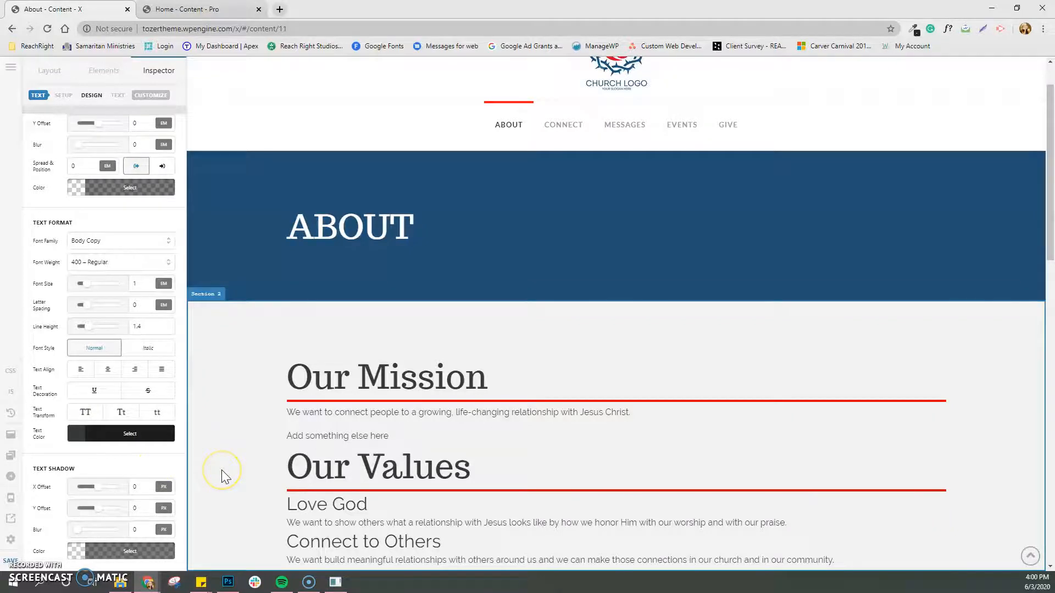
- Look over the About page's mission, values and Meet the Team sections
{"action": "scroll", "coordinate": [223, 472], "scroll_direction": "down", "scroll_amount": 8}
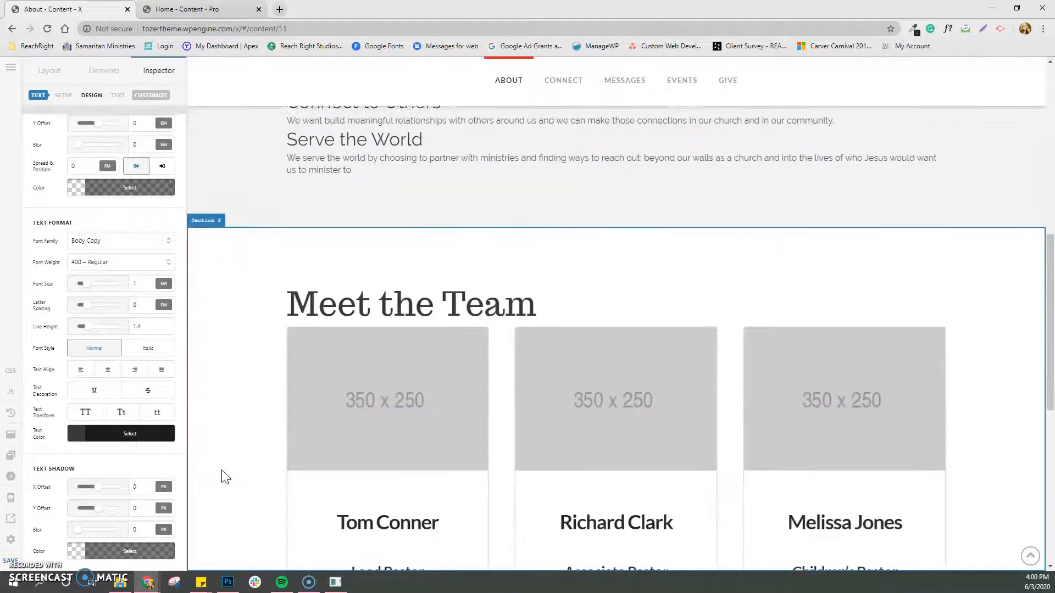
{"action": "scroll", "coordinate": [222, 471], "scroll_direction": "down", "scroll_amount": 1}
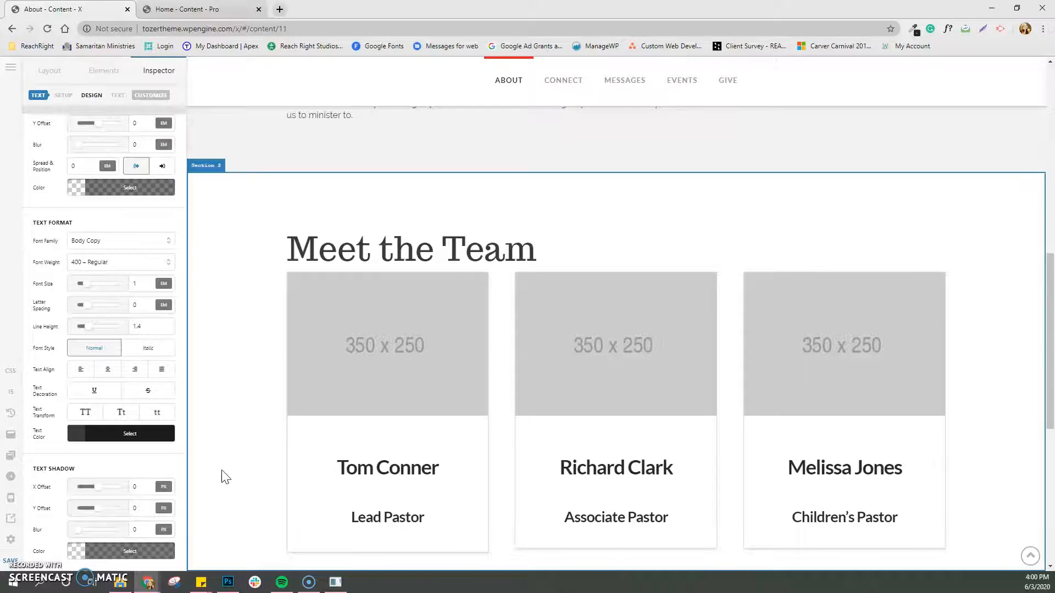
{"action": "scroll", "coordinate": [222, 471], "scroll_direction": "up", "scroll_amount": 6}
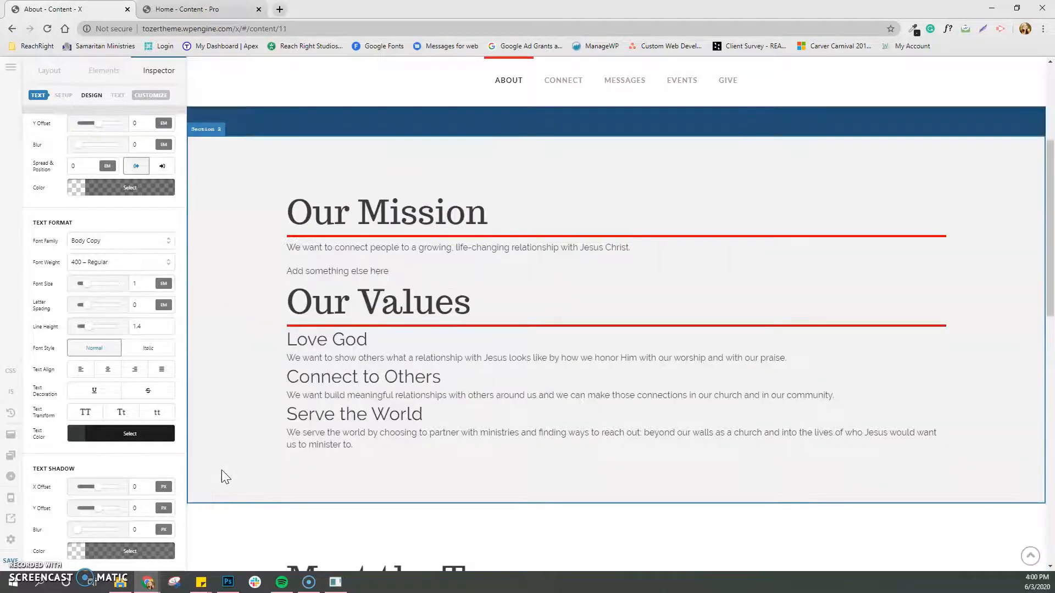
{"action": "scroll", "coordinate": [222, 471], "scroll_direction": "up", "scroll_amount": 2}
{"action": "left_click", "coordinate": [13, 558]}
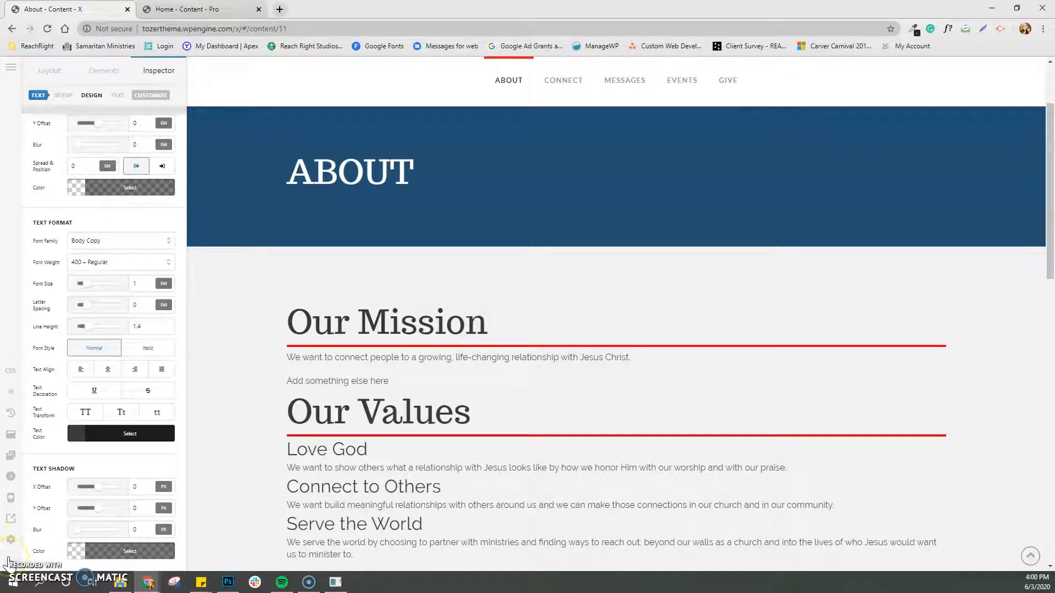
{"action": "left_click", "coordinate": [254, 417]}
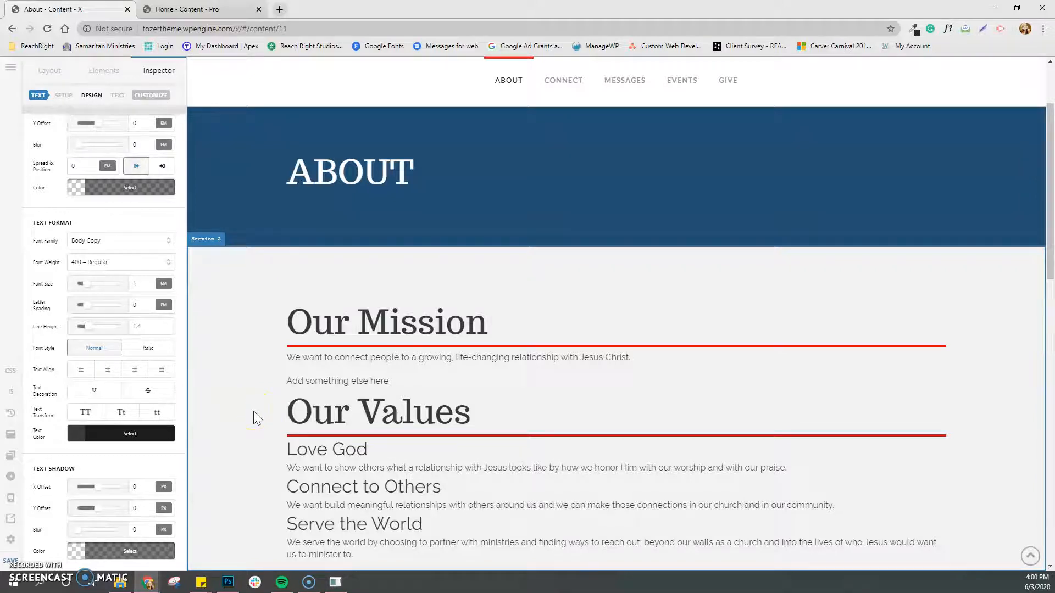
{"action": "scroll", "coordinate": [253, 412], "scroll_direction": "down", "scroll_amount": 3}
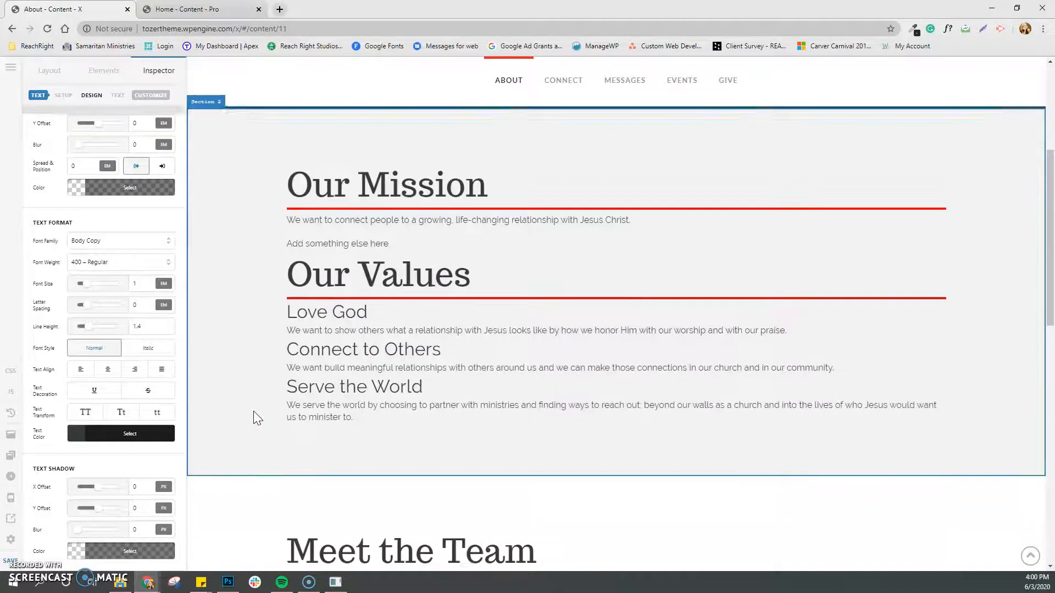
{"action": "scroll", "coordinate": [254, 412], "scroll_direction": "up", "scroll_amount": 1}
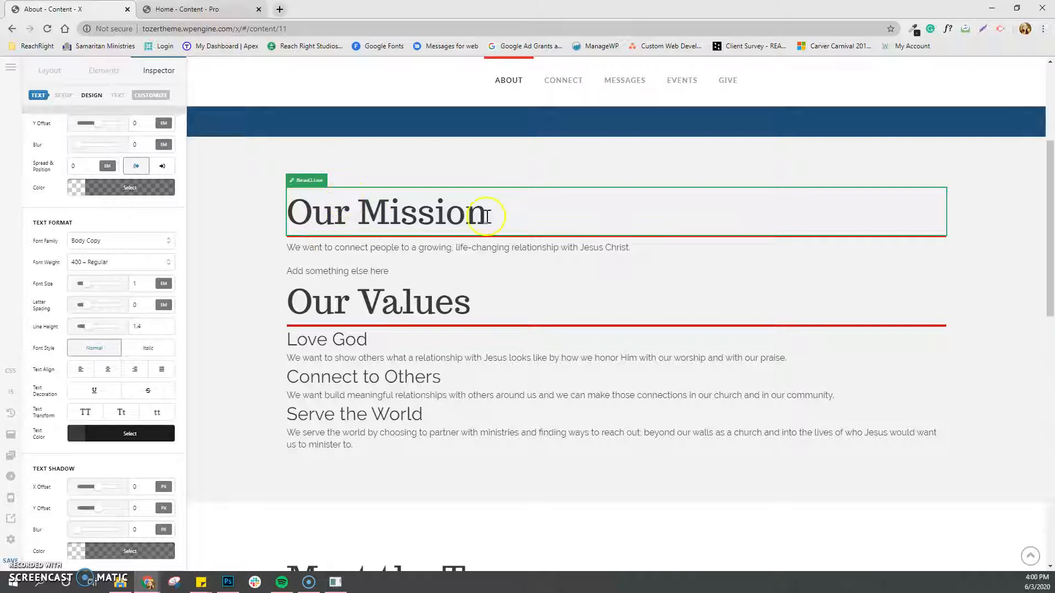
- Move the Our Mission headline below the Serve the World text in the same section
{"action": "mouse_move", "coordinate": [464, 214]}
{"action": "left_mouse_down"}
{"action": "mouse_move", "coordinate": [483, 247]}
{"action": "mouse_move", "coordinate": [516, 439]}
{"action": "left_mouse_up"}
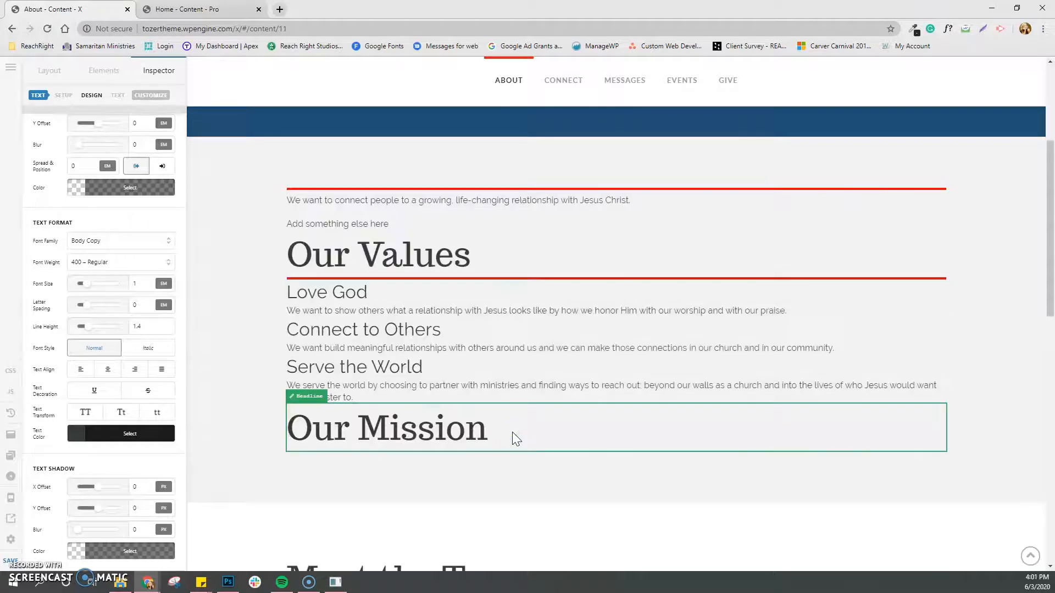
{"action": "left_click", "coordinate": [248, 437]}
{"action": "scroll", "coordinate": [248, 436], "scroll_direction": "down", "scroll_amount": 1}
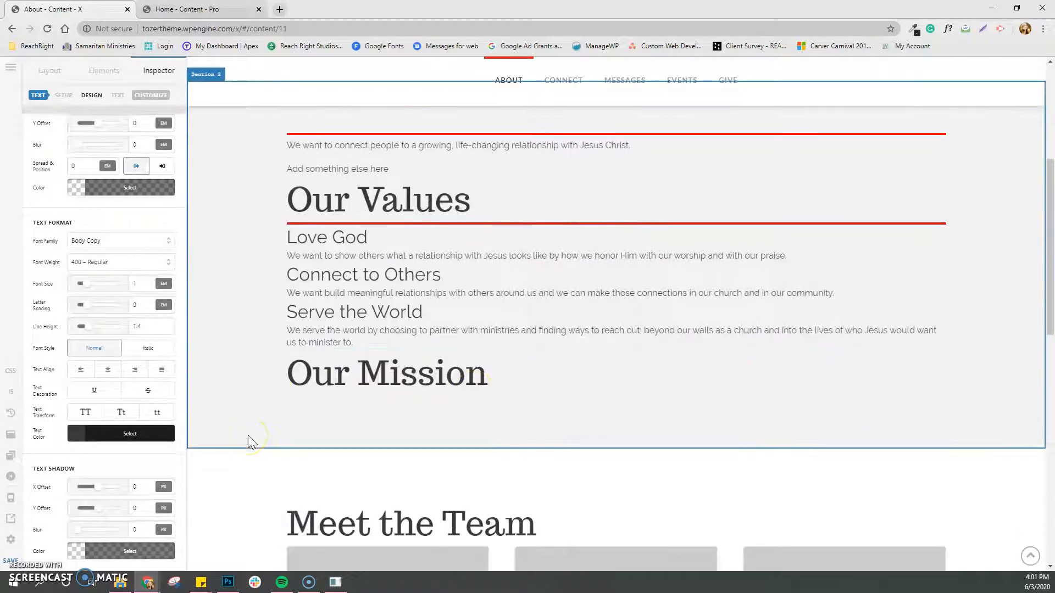
- Move the Our Mission headline above Meet the Team, and return it to its original place above the mission text
{"action": "left_click_drag", "start_coordinate": [326, 400], "coordinate": [332, 297]}
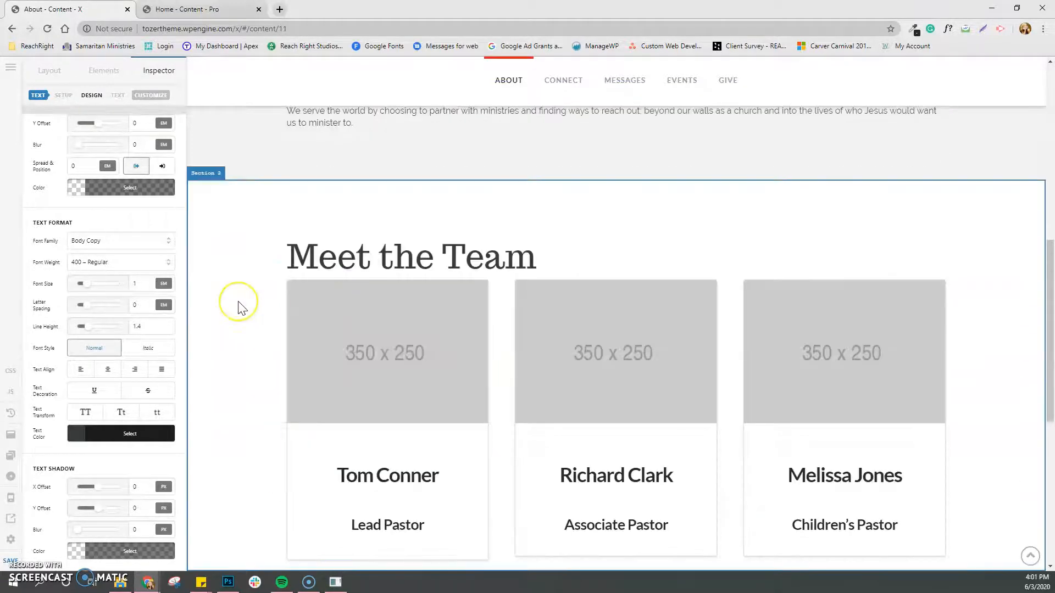
{"action": "scroll", "coordinate": [238, 305], "scroll_direction": "up", "scroll_amount": 2}
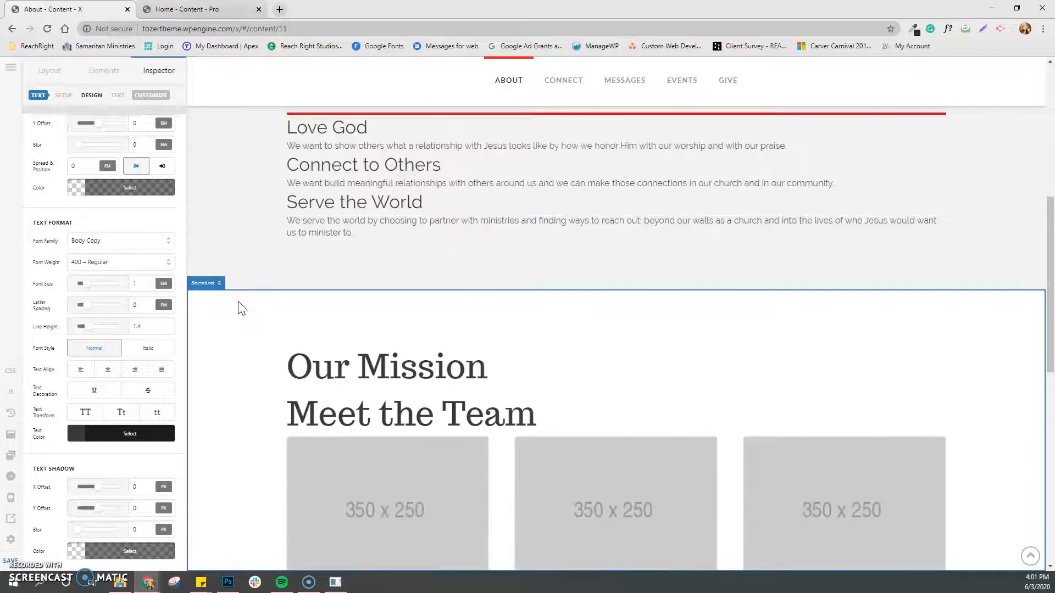
{"action": "left_click_drag", "start_coordinate": [289, 357], "coordinate": [375, 212]}
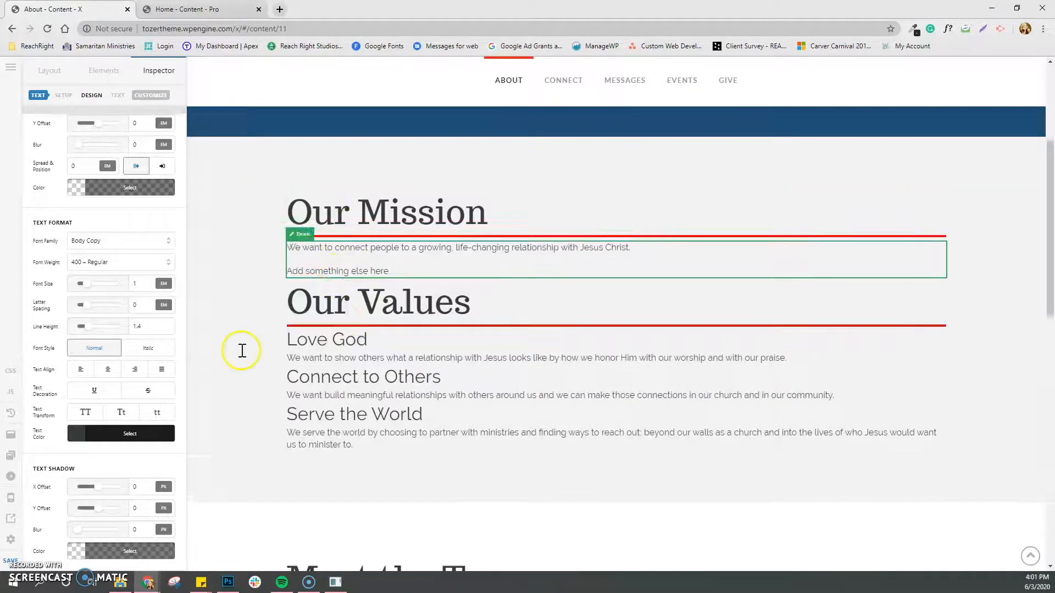
- Duplicate the Meet the Team headline and move the copy into the contact section above Email Us
{"action": "scroll", "coordinate": [238, 348], "scroll_direction": "down", "scroll_amount": 3}
{"action": "left_click", "coordinate": [349, 349]}
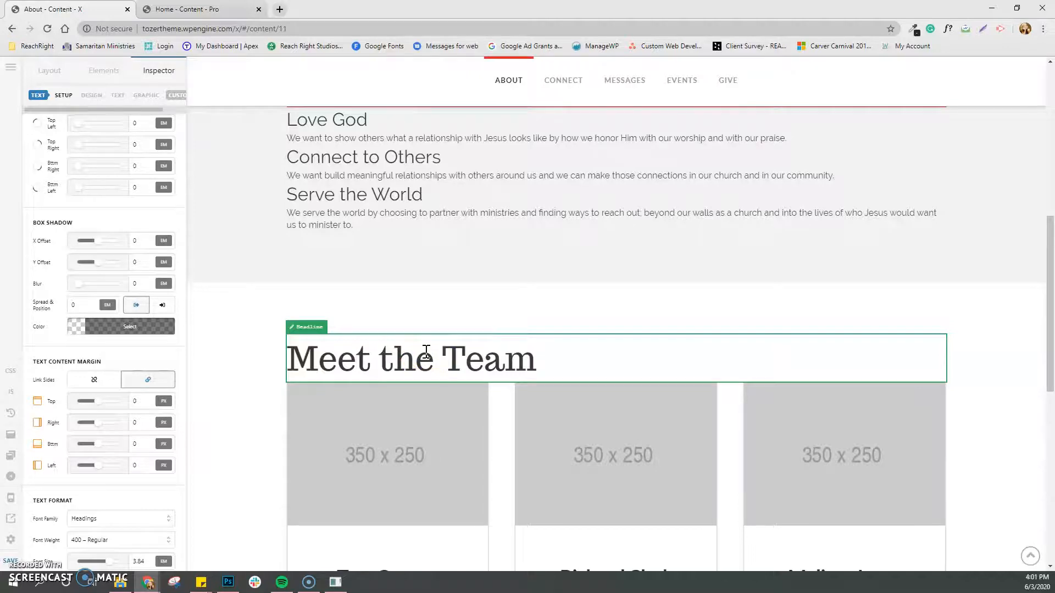
{"action": "scroll", "coordinate": [111, 367], "scroll_direction": "up", "scroll_amount": 10}
{"action": "scroll", "coordinate": [110, 374], "scroll_direction": "up", "scroll_amount": 1}
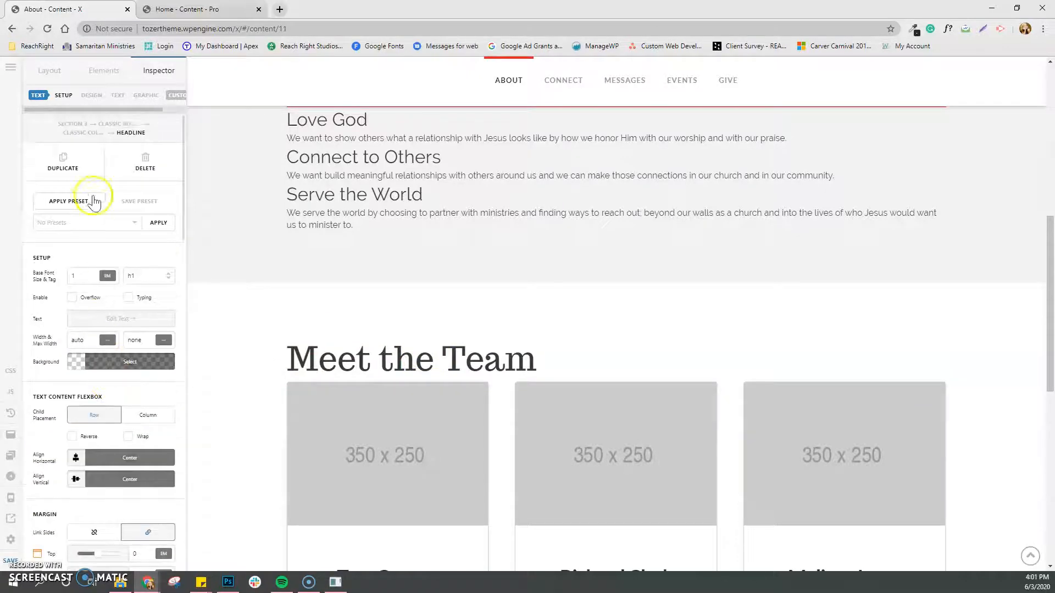
{"action": "left_click", "coordinate": [57, 169]}
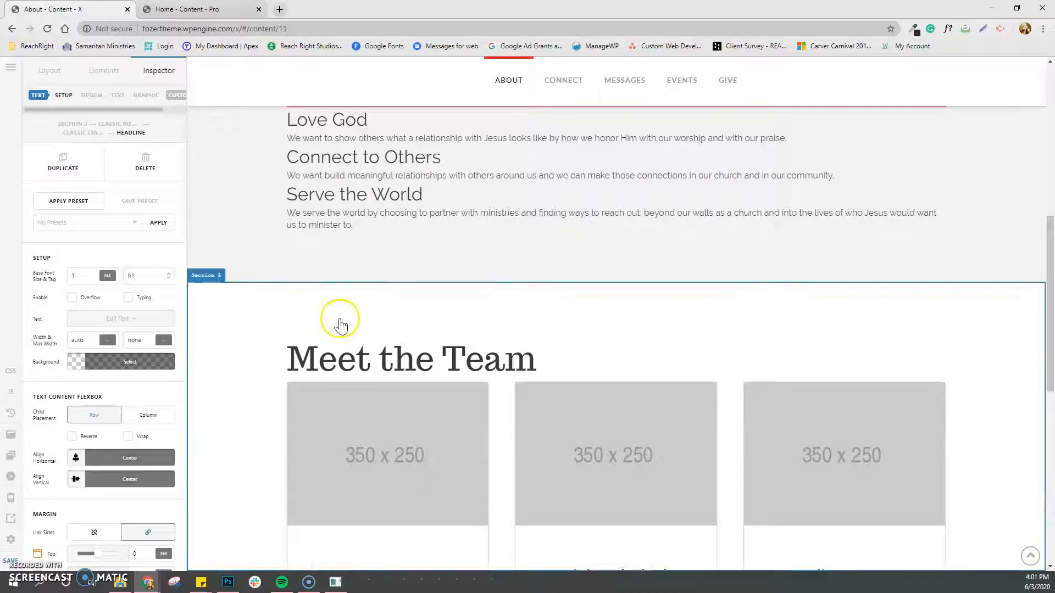
{"action": "mouse_move", "coordinate": [405, 355]}
{"action": "left_mouse_down"}
{"action": "mouse_move", "coordinate": [415, 363]}
{"action": "mouse_move", "coordinate": [398, 316]}
{"action": "left_mouse_up"}
{"action": "scroll", "coordinate": [410, 357], "scroll_direction": "down", "scroll_amount": 7}
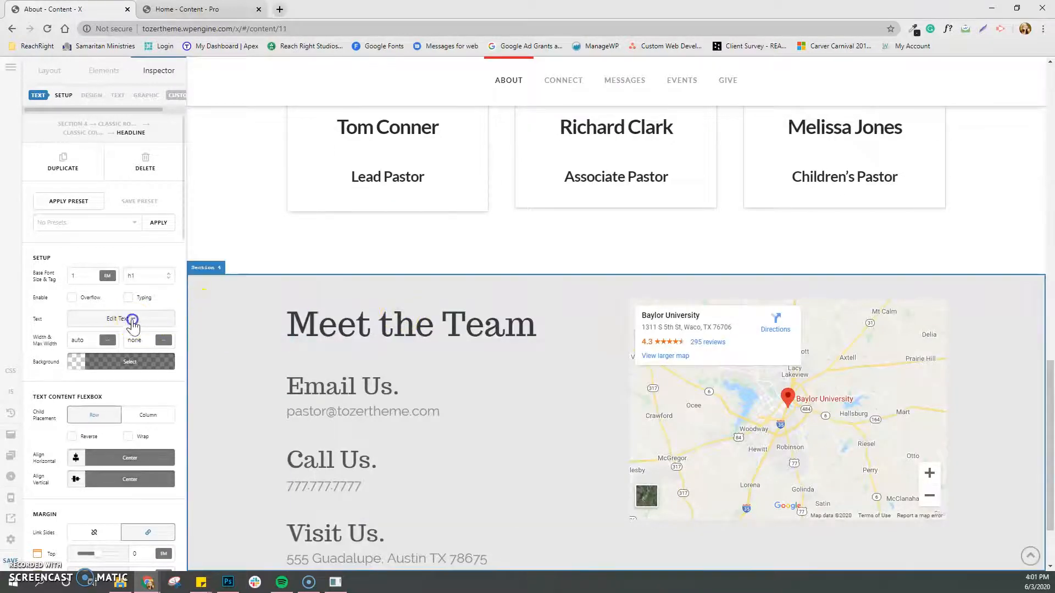
- Change the copied headline's text to "Contact Information" in the rich text editor
{"action": "left_click", "coordinate": [130, 321]}
{"action": "left_click", "coordinate": [55, 67]}
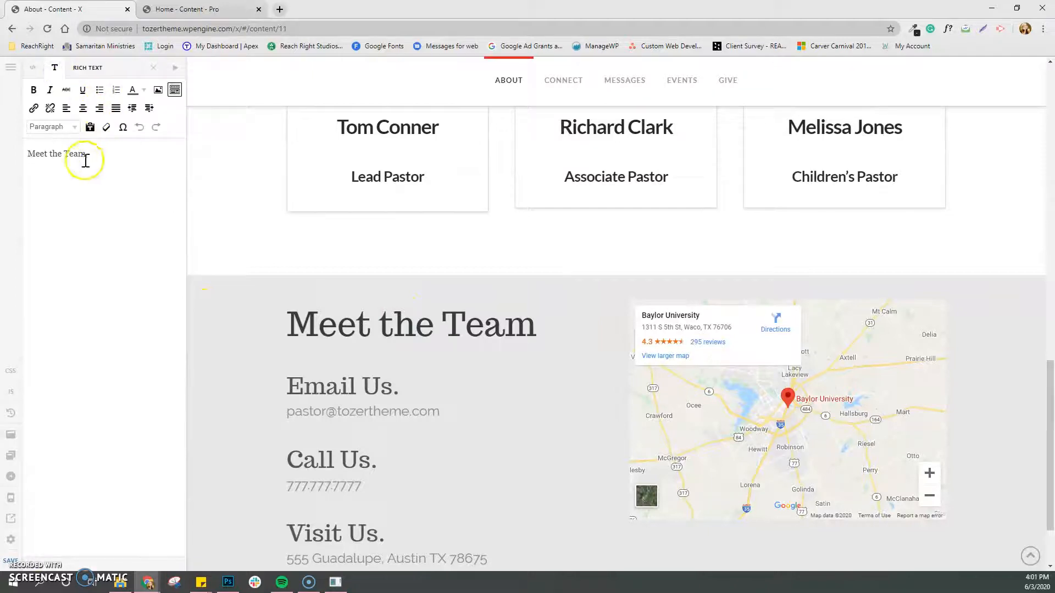
{"action": "triple_click", "coordinate": [83, 153]}
{"action": "type", "text": "Contact Inform"}
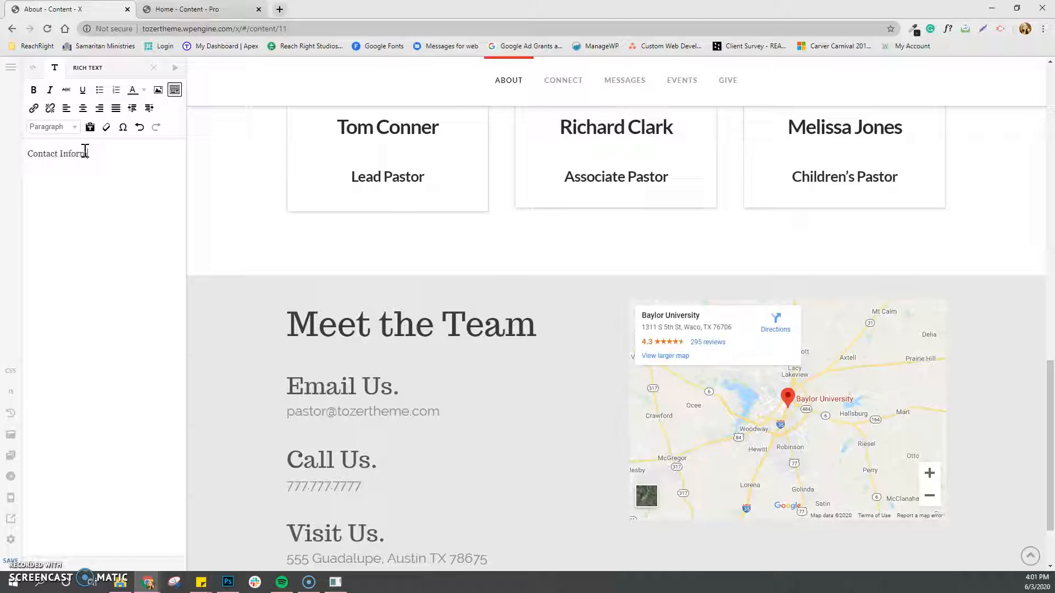
{"action": "type", "text": "ation"}
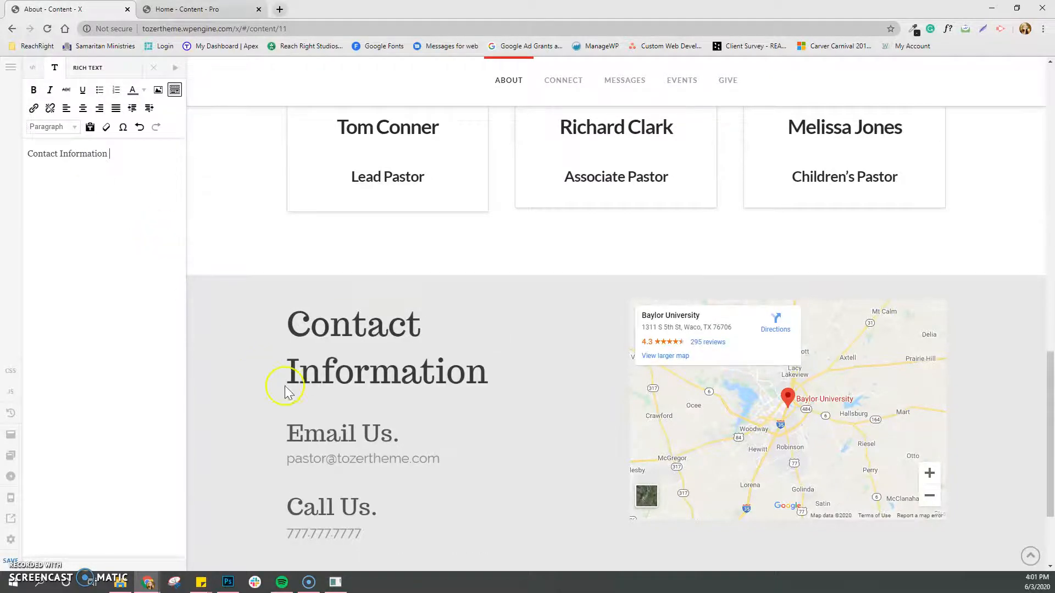
{"action": "scroll", "coordinate": [278, 384], "scroll_direction": "up", "scroll_amount": 3}
{"action": "scroll", "coordinate": [269, 383], "scroll_direction": "up", "scroll_amount": 10}
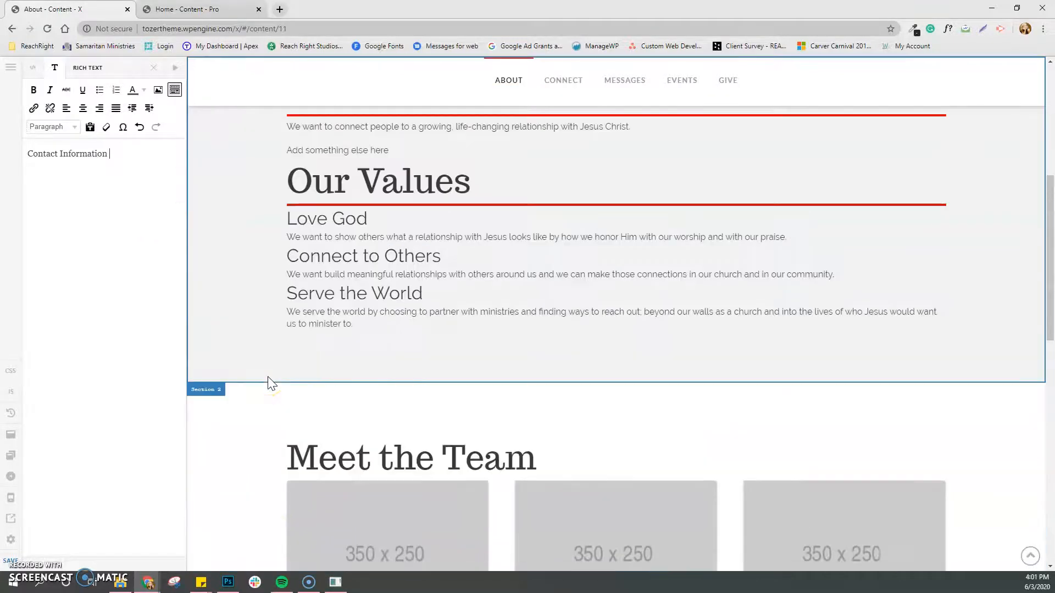
{"action": "scroll", "coordinate": [269, 383], "scroll_direction": "up", "scroll_amount": 3}
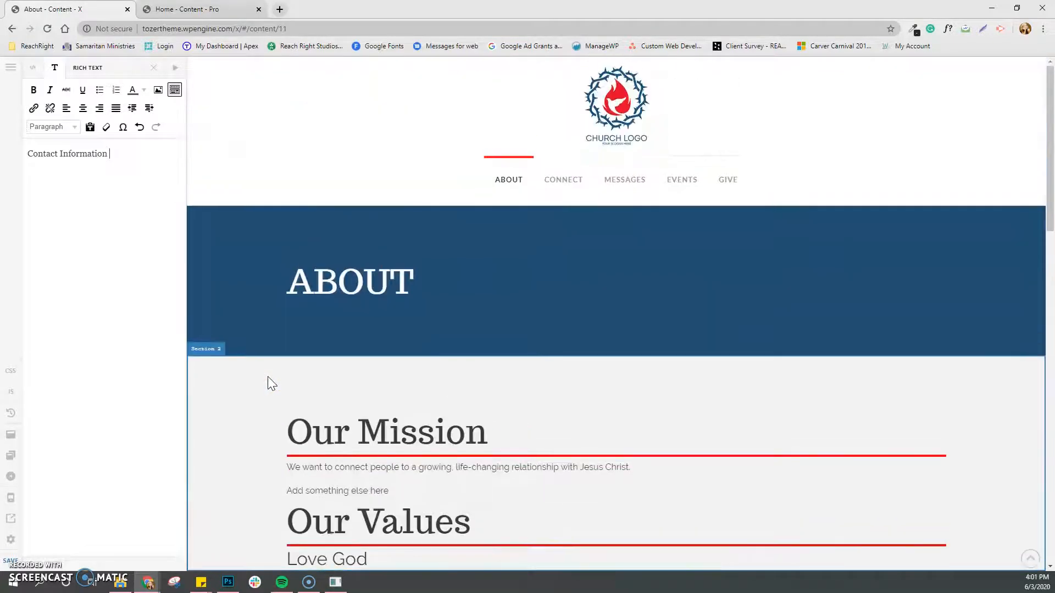
{"action": "scroll", "coordinate": [272, 374], "scroll_direction": "down", "scroll_amount": 9}
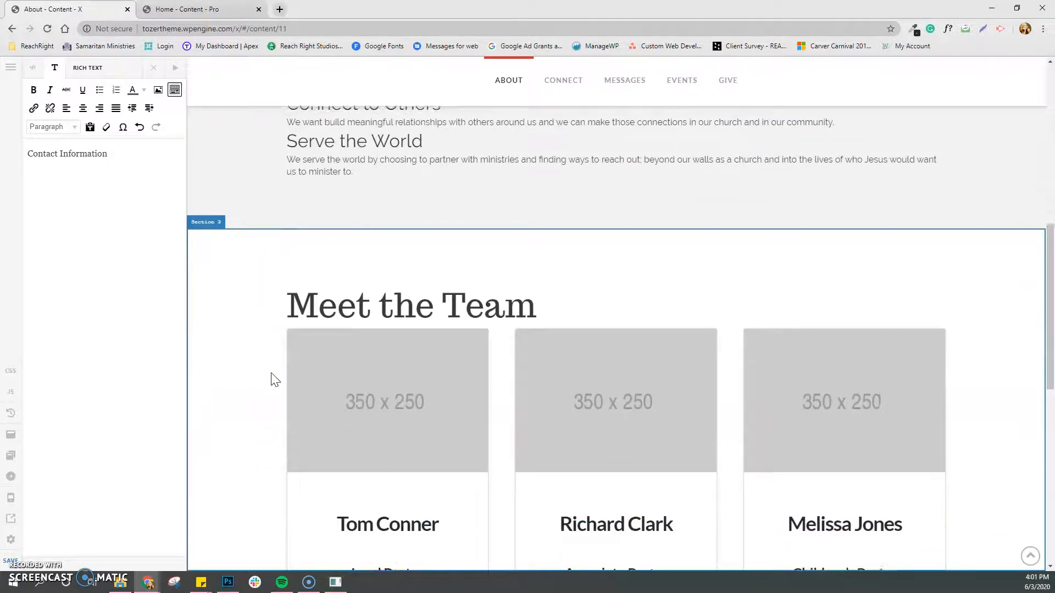
{"action": "scroll", "coordinate": [271, 377], "scroll_direction": "up", "scroll_amount": 1}
{"action": "scroll", "coordinate": [227, 437], "scroll_direction": "up", "scroll_amount": 5}
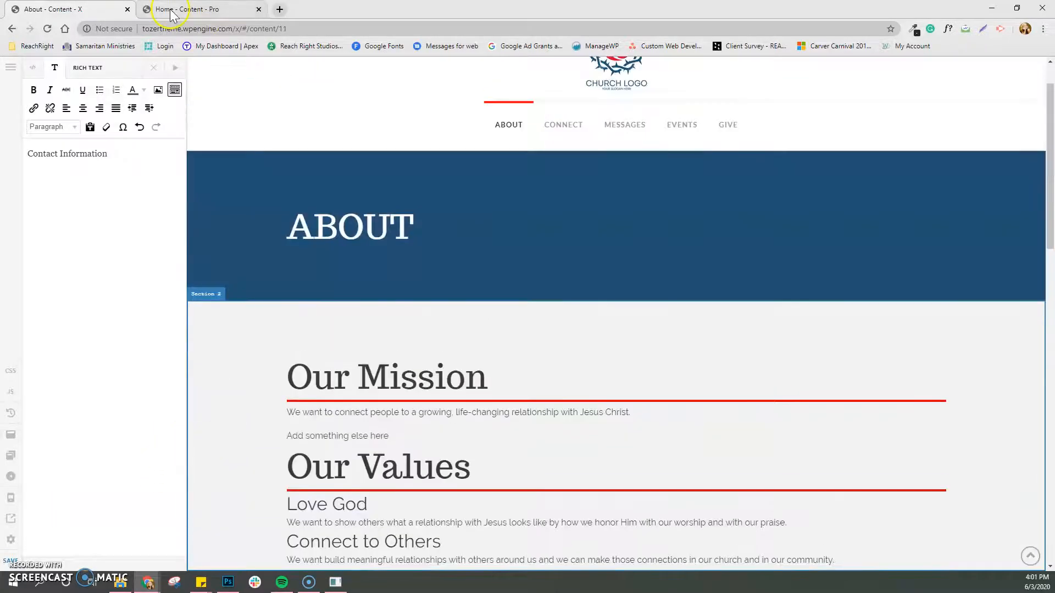
- Switch to the Home page in the Pro builder and open the settings of the Find Connection section's image
{"action": "left_click", "coordinate": [175, 10]}
{"action": "scroll", "coordinate": [259, 346], "scroll_direction": "down", "scroll_amount": 4}
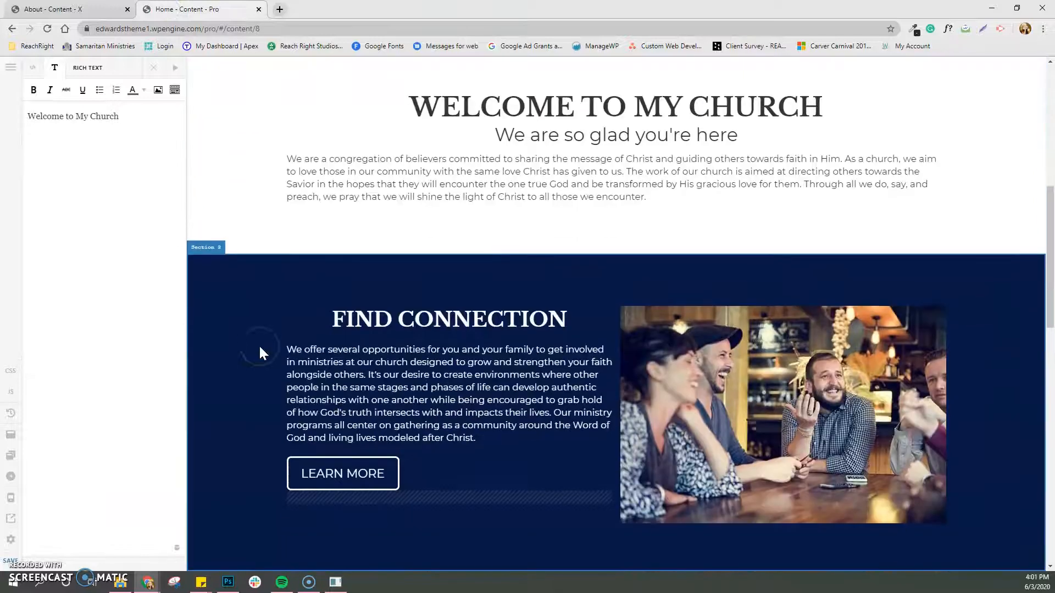
{"action": "scroll", "coordinate": [260, 348], "scroll_direction": "down", "scroll_amount": 1}
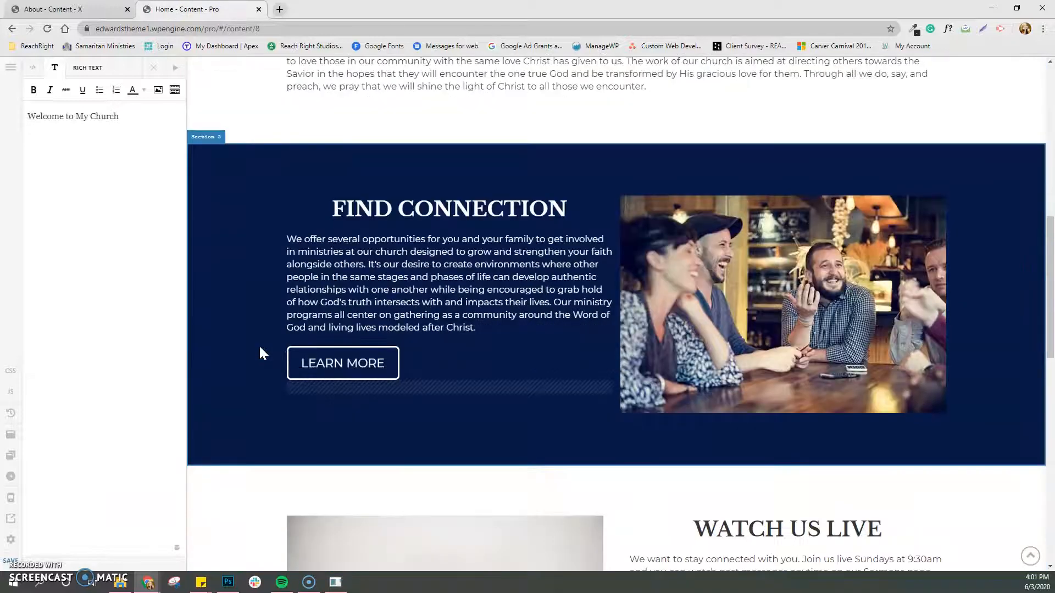
{"action": "left_click", "coordinate": [739, 272]}
- Replace the Find Connection image with the media library photo of the young boy wearing a hat
{"action": "left_click", "coordinate": [123, 412]}
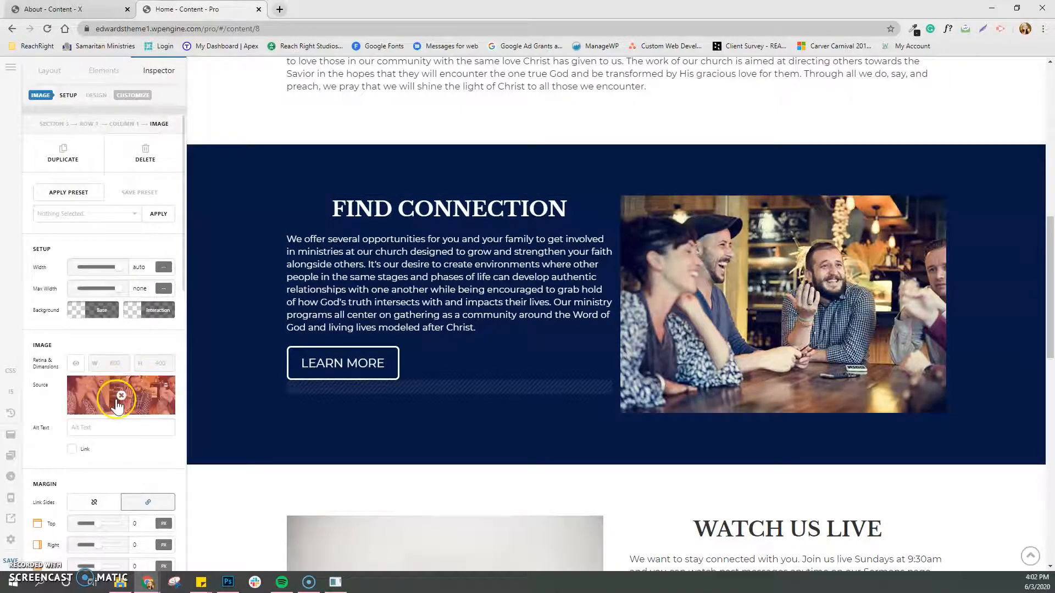
{"action": "left_click", "coordinate": [121, 399]}
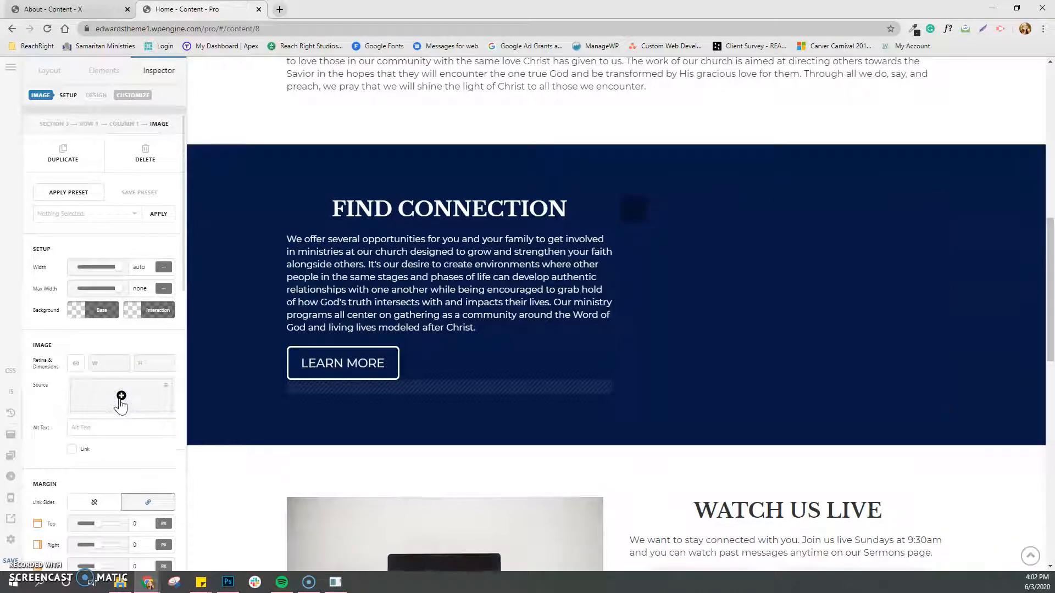
{"action": "left_click", "coordinate": [121, 400]}
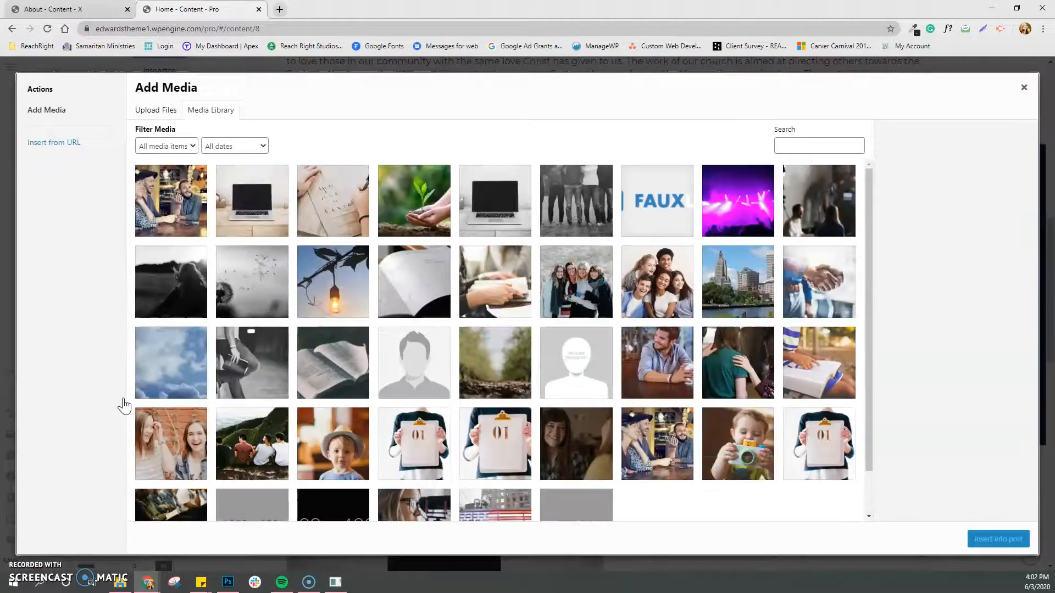
{"action": "left_click", "coordinate": [433, 381]}
{"action": "left_click", "coordinate": [346, 457]}
{"action": "left_click", "coordinate": [996, 540]}
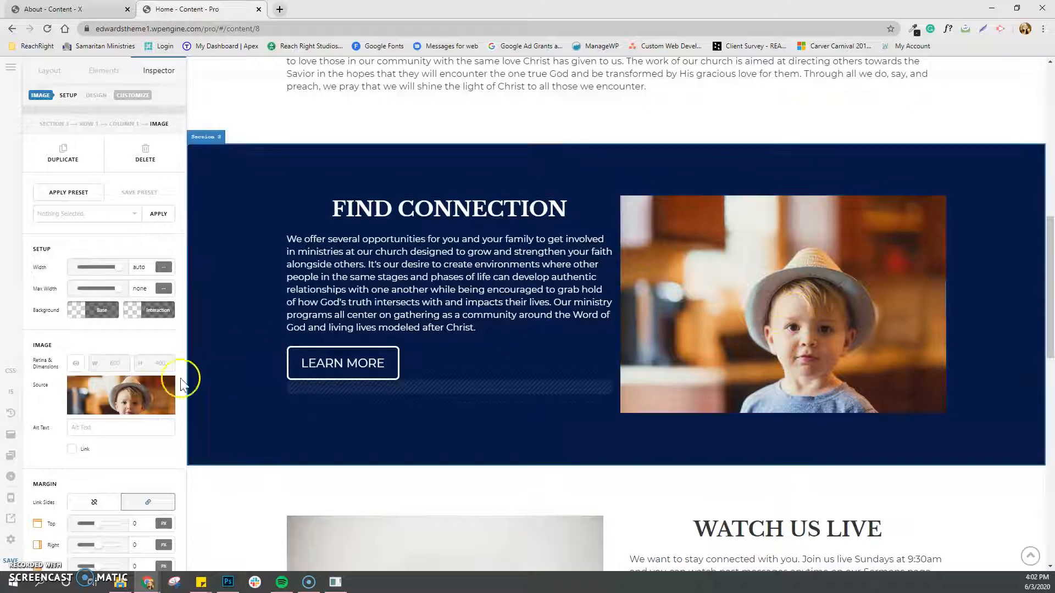
- Remove the boy's photo and browse the FCCI folder for a file to upload, closing the file chooser without picking one
{"action": "left_click", "coordinate": [127, 407]}
{"action": "left_click", "coordinate": [123, 403]}
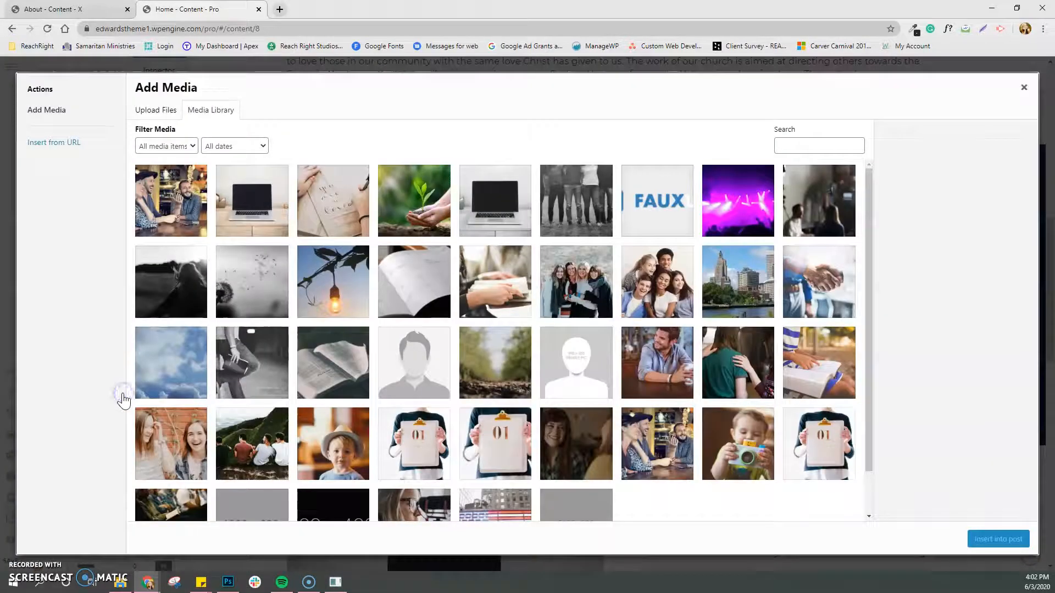
{"action": "left_click", "coordinate": [171, 111]}
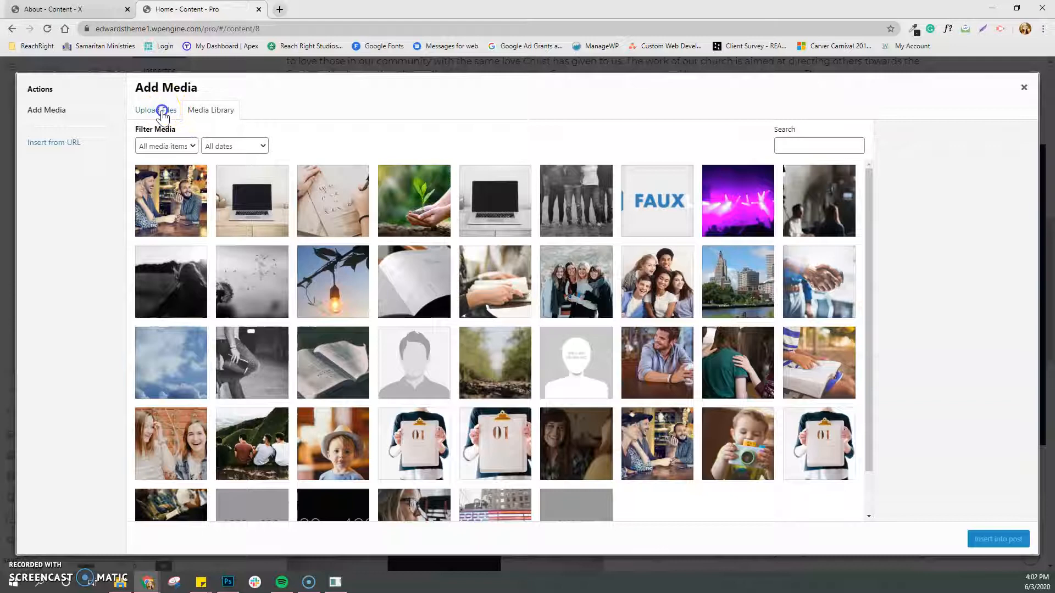
{"action": "left_click", "coordinate": [157, 110]}
{"action": "left_click", "coordinate": [613, 297]}
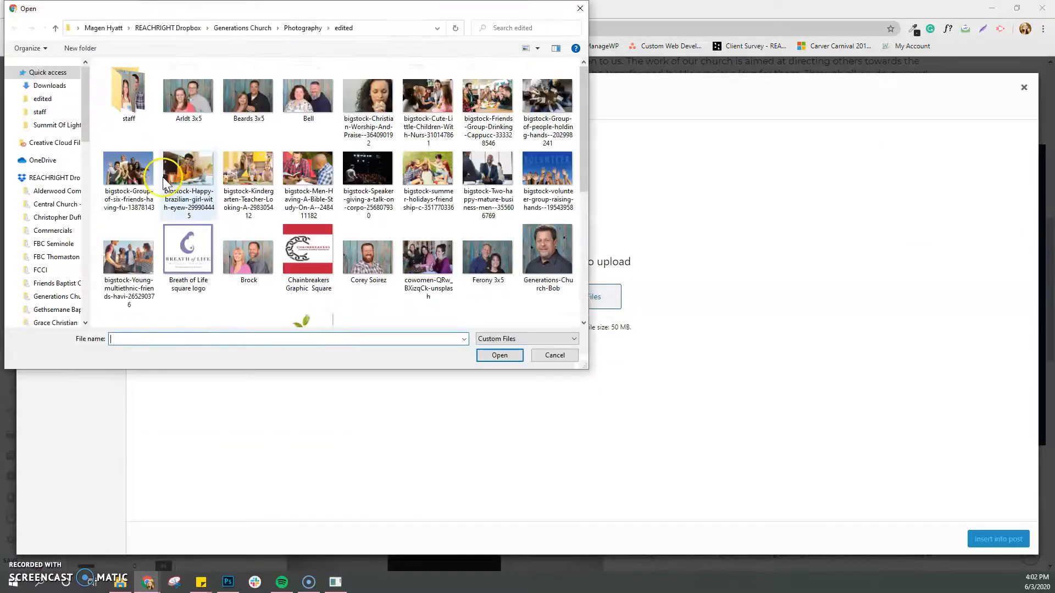
{"action": "left_click", "coordinate": [55, 191]}
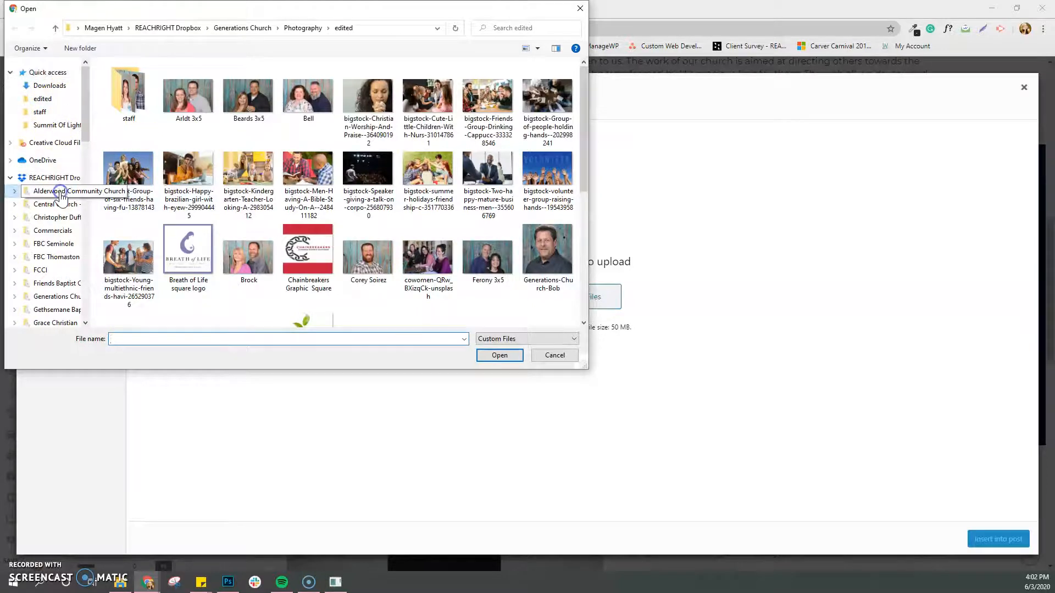
{"action": "left_click", "coordinate": [57, 270]}
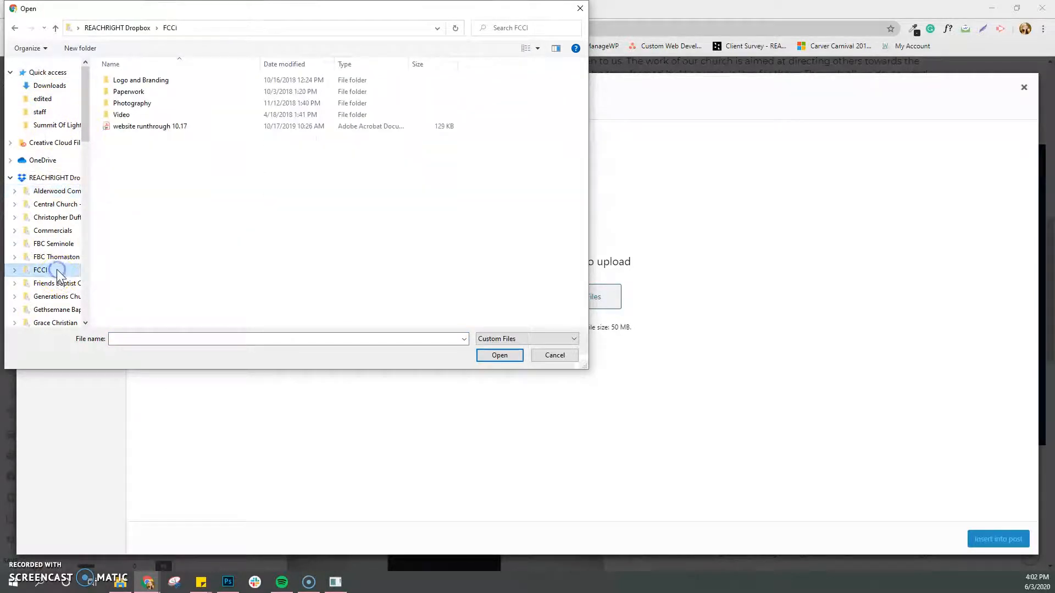
{"action": "left_click", "coordinate": [534, 356]}
- Insert the media library photo of friends talking at a wooden table as the Find Connection image
{"action": "left_click", "coordinate": [210, 110]}
{"action": "left_click", "coordinate": [200, 171]}
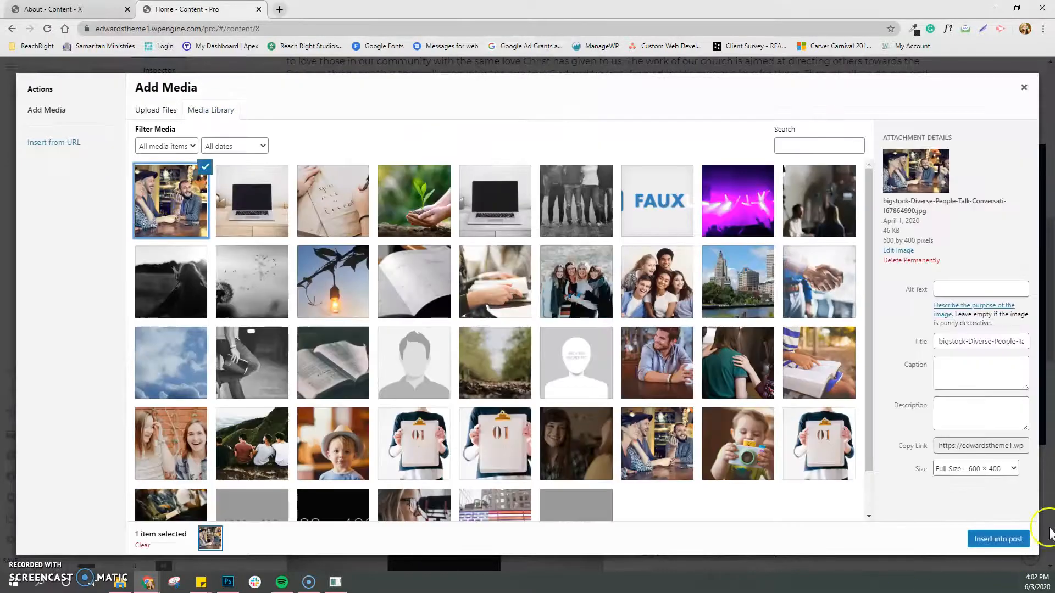
{"action": "left_click", "coordinate": [998, 540]}
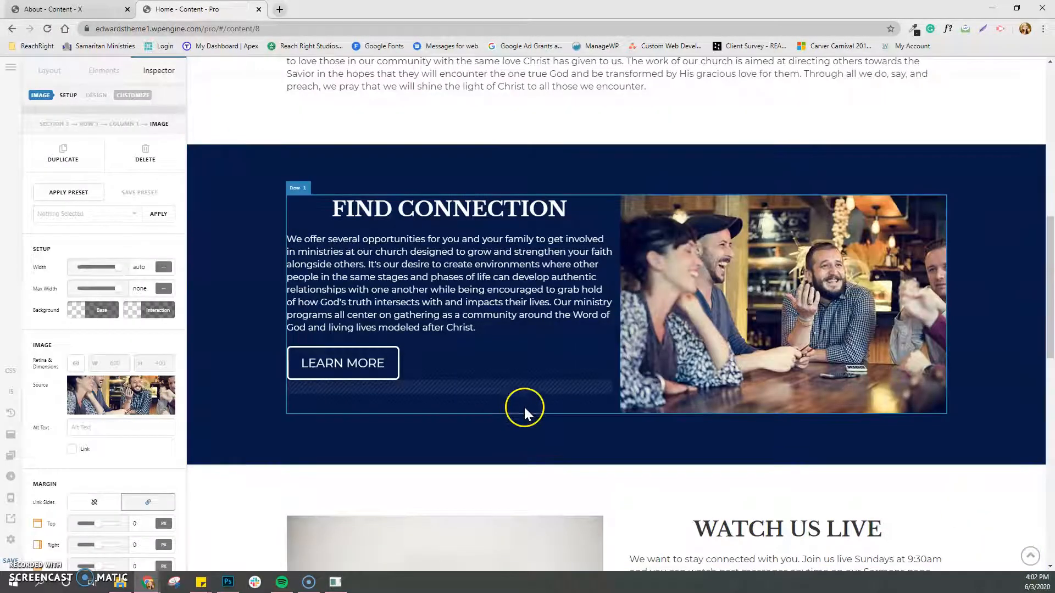
- Look through the home page sections down to Contact Us, examining the Watch Us Live section and its buttons
{"action": "scroll", "coordinate": [522, 414], "scroll_direction": "down", "scroll_amount": 4}
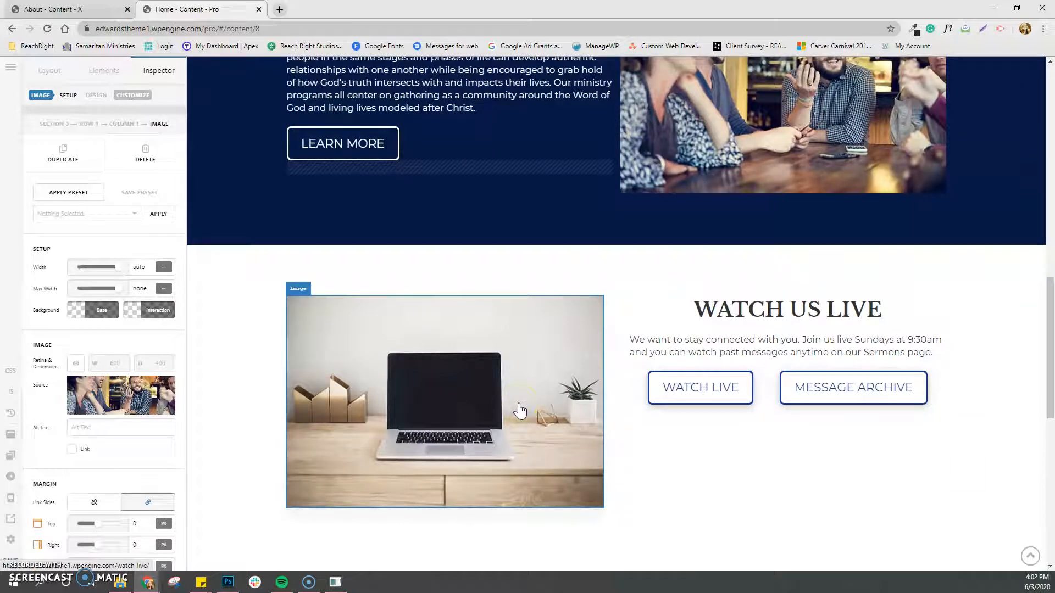
{"action": "scroll", "coordinate": [519, 411], "scroll_direction": "down", "scroll_amount": 2}
{"action": "scroll", "coordinate": [520, 411], "scroll_direction": "up", "scroll_amount": 3}
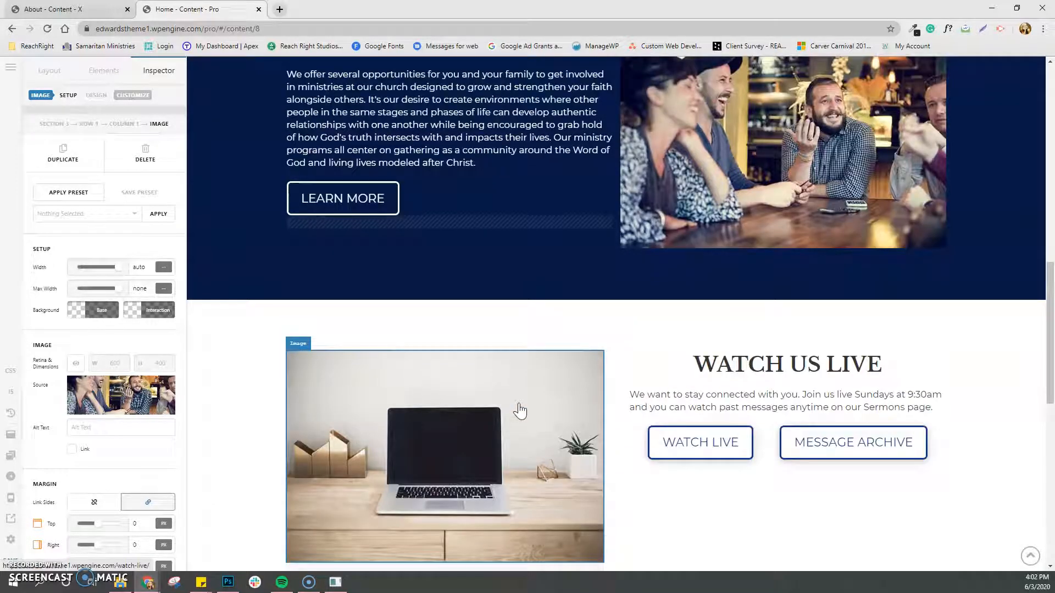
{"action": "scroll", "coordinate": [520, 411], "scroll_direction": "down", "scroll_amount": 2}
{"action": "scroll", "coordinate": [520, 411], "scroll_direction": "up", "scroll_amount": 2}
{"action": "scroll", "coordinate": [520, 411], "scroll_direction": "up", "scroll_amount": 1}
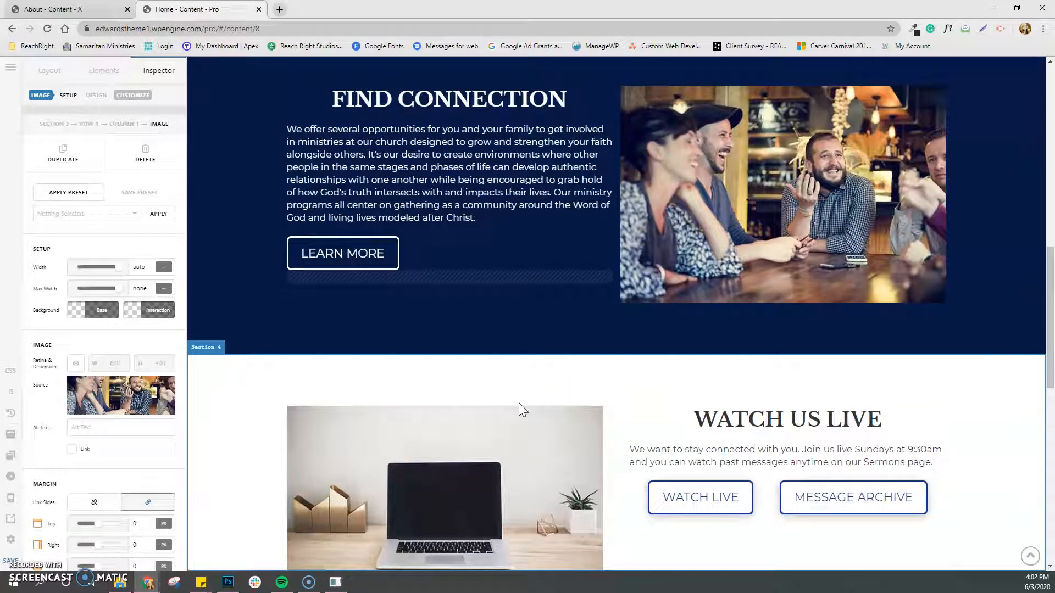
{"action": "scroll", "coordinate": [520, 407], "scroll_direction": "down", "scroll_amount": 1}
{"action": "left_click", "coordinate": [681, 448]}
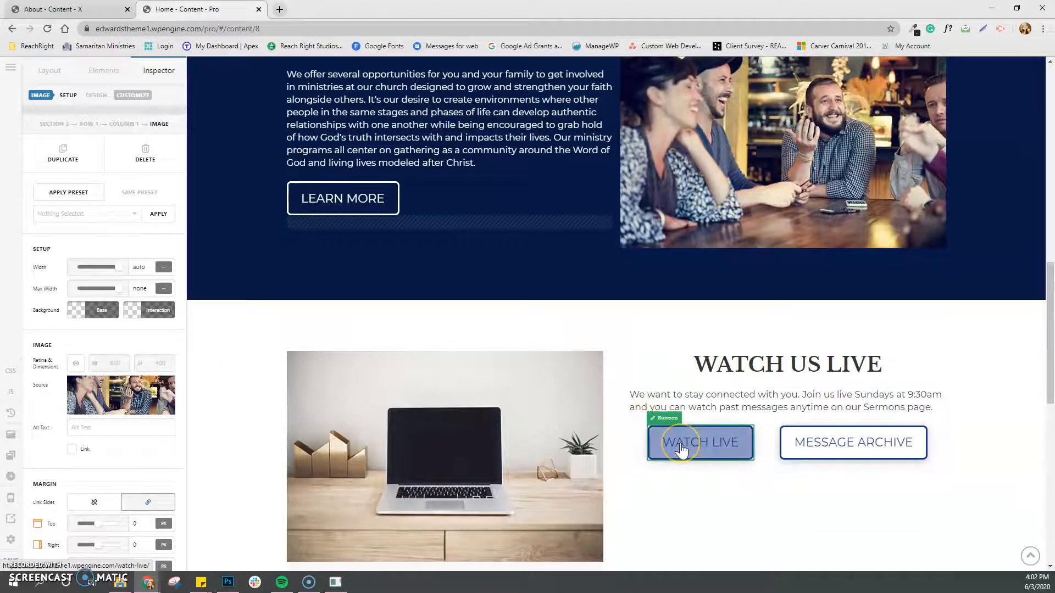
{"action": "left_click", "coordinate": [680, 457]}
{"action": "scroll", "coordinate": [655, 472], "scroll_direction": "up", "scroll_amount": 6}
{"action": "scroll", "coordinate": [653, 473], "scroll_direction": "down", "scroll_amount": 6}
{"action": "scroll", "coordinate": [654, 471], "scroll_direction": "down", "scroll_amount": 4}
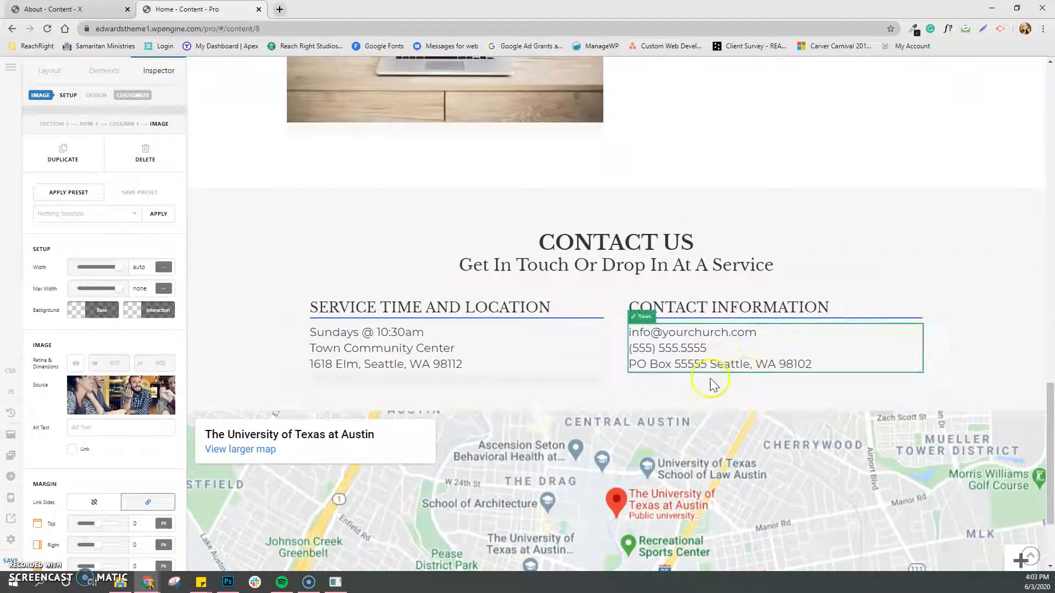
{"action": "scroll", "coordinate": [711, 383], "scroll_direction": "up", "scroll_amount": 7}
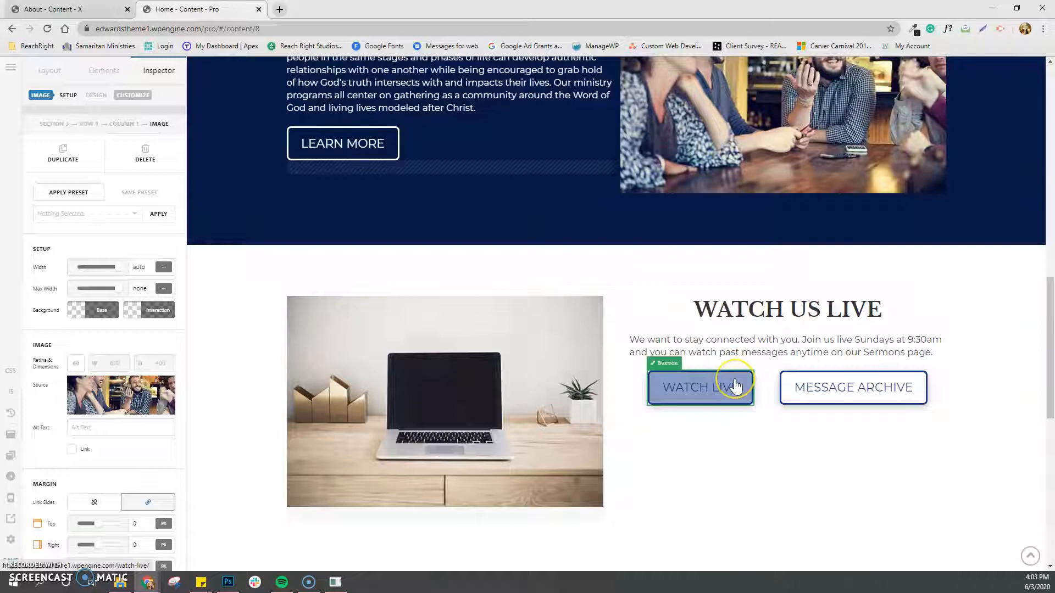
- Add an Alert element above the Welcome to My Church headline
{"action": "left_click", "coordinate": [104, 71]}
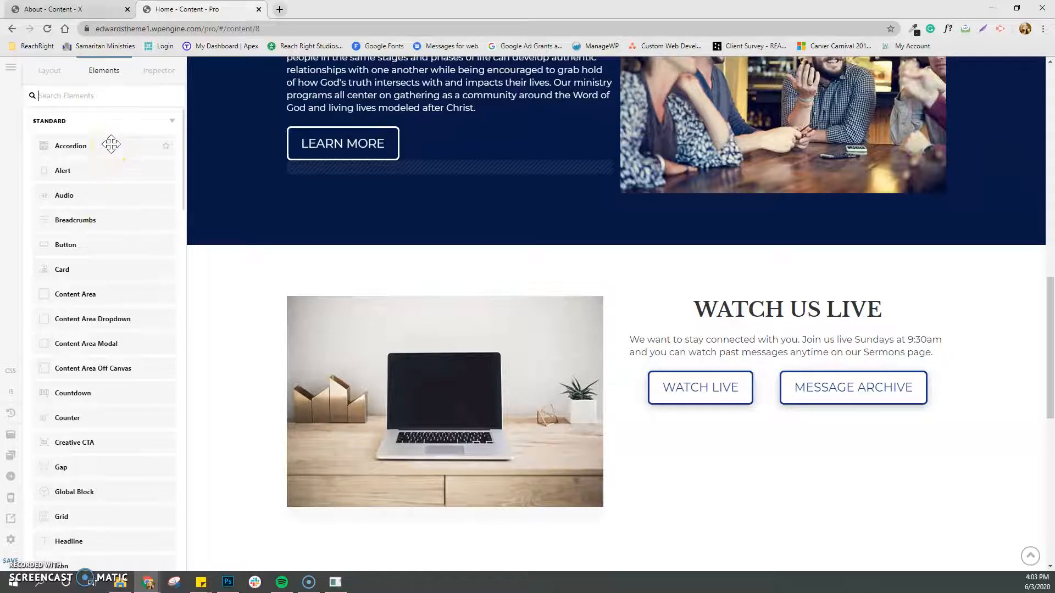
{"action": "left_click", "coordinate": [110, 175]}
{"action": "scroll", "coordinate": [223, 259], "scroll_direction": "up", "scroll_amount": 8}
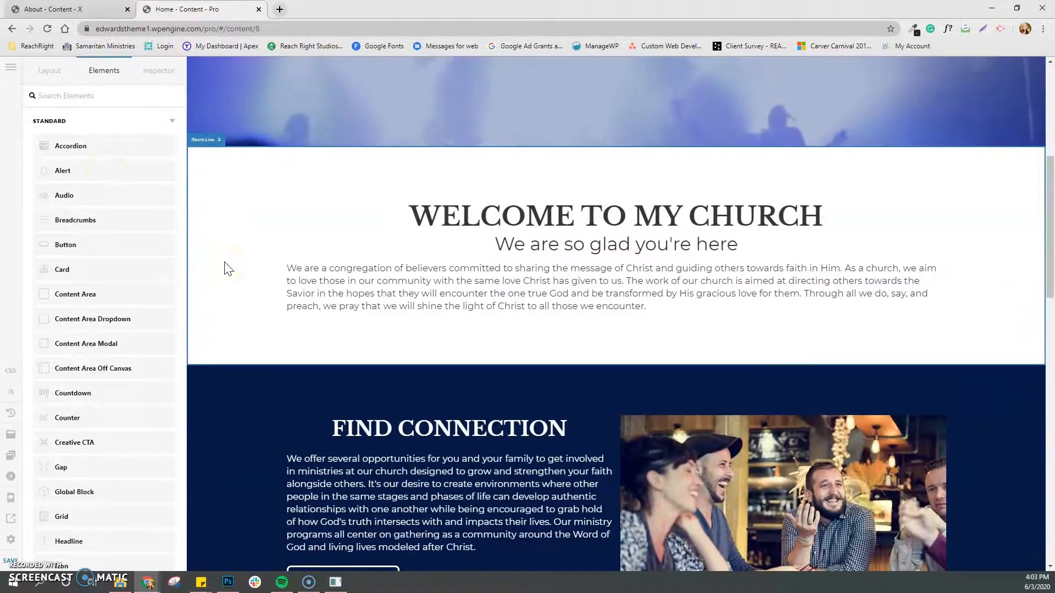
{"action": "mouse_move", "coordinate": [92, 189]}
{"action": "left_mouse_down"}
{"action": "mouse_move", "coordinate": [93, 170]}
{"action": "mouse_move", "coordinate": [598, 203]}
{"action": "left_mouse_up"}
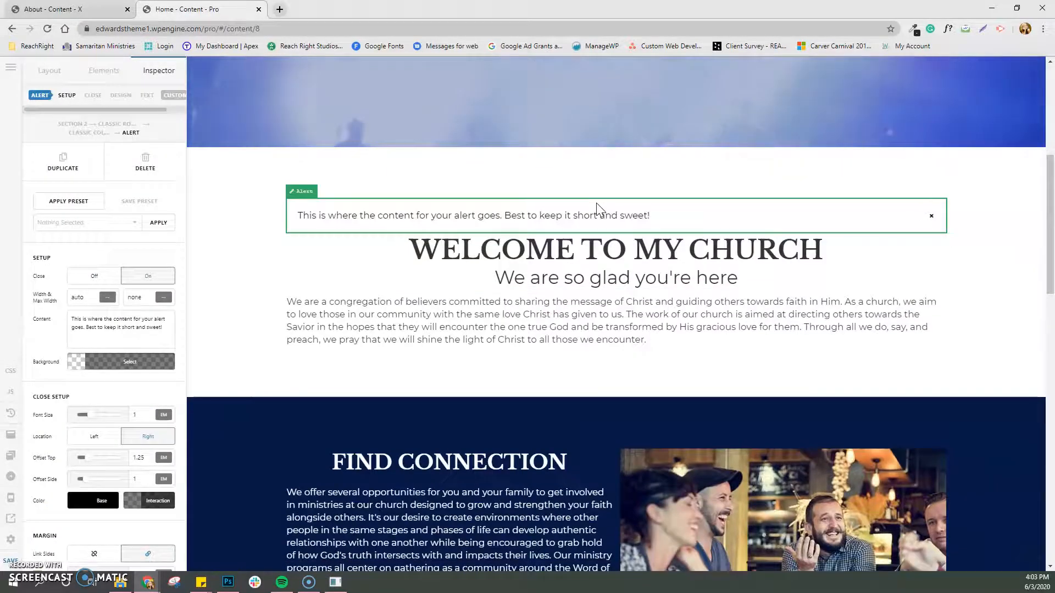
- Give the new alert a red background, and delete the alert from the page
{"action": "left_click", "coordinate": [300, 210]}
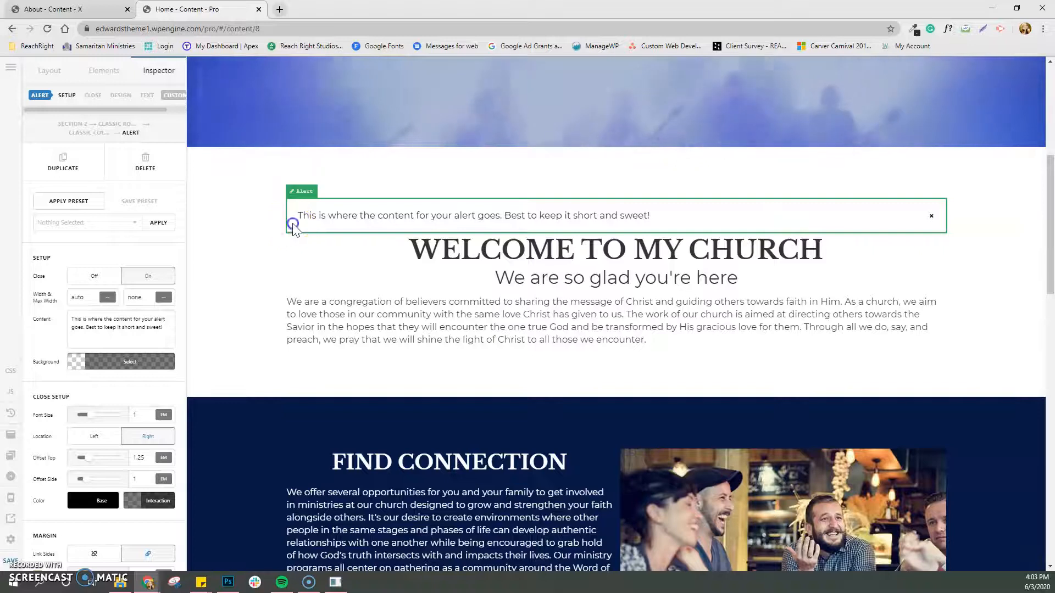
{"action": "left_click", "coordinate": [75, 361]}
{"action": "left_click", "coordinate": [326, 191]}
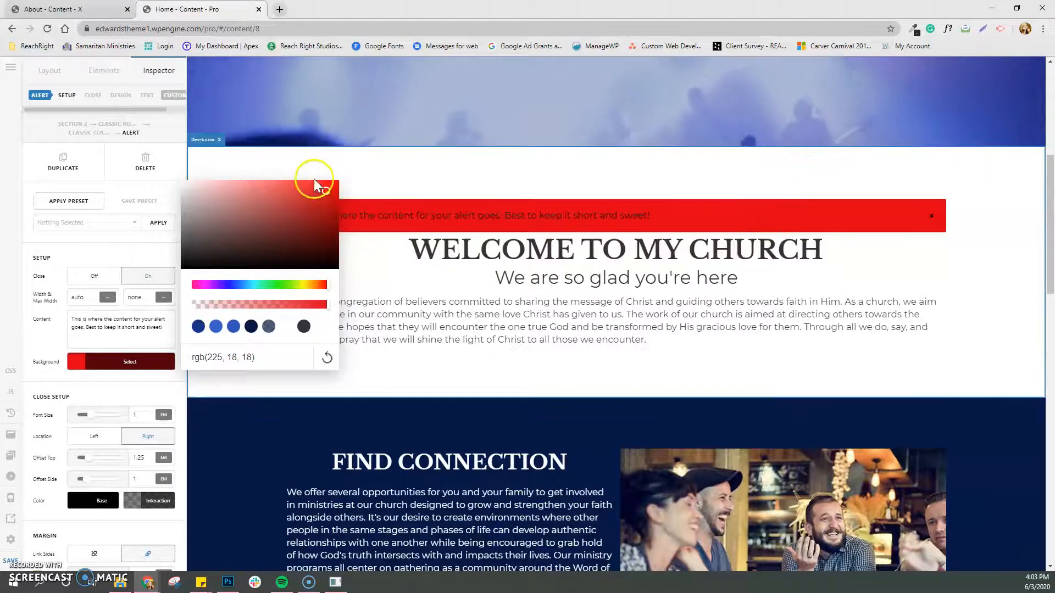
{"action": "left_click", "coordinate": [145, 163]}
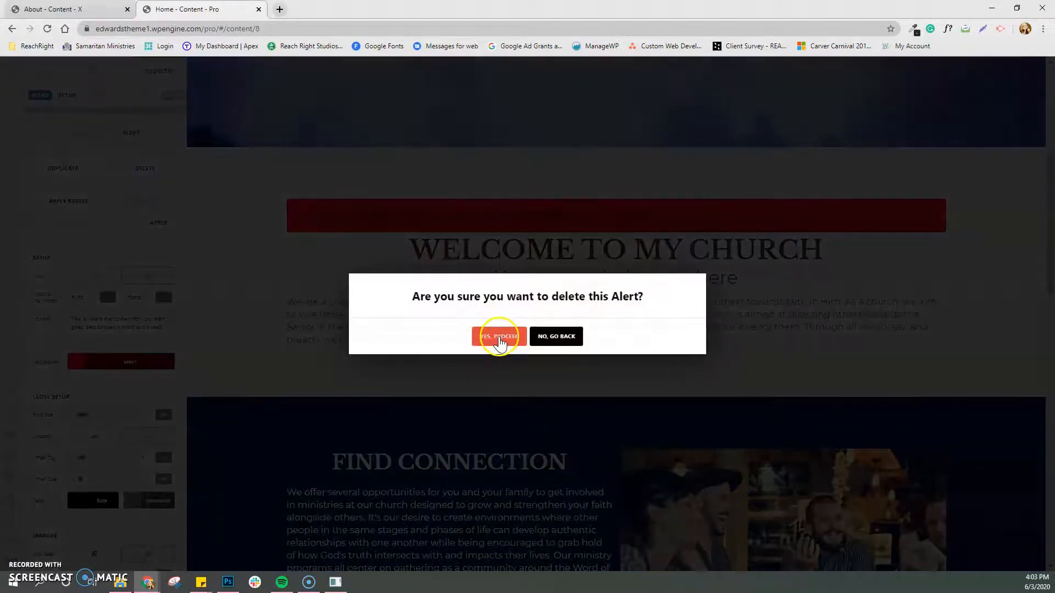
{"action": "left_click", "coordinate": [498, 335]}
- Add a Button element below the paragraph in the Welcome to My Church section
{"action": "left_click", "coordinate": [100, 73]}
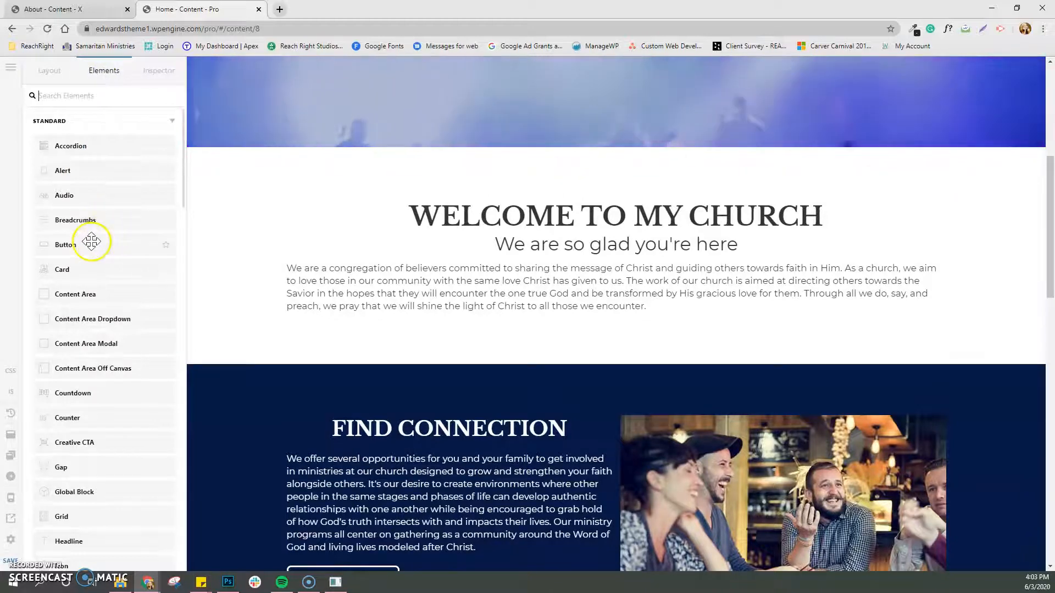
{"action": "left_click_drag", "start_coordinate": [183, 256], "coordinate": [552, 331]}
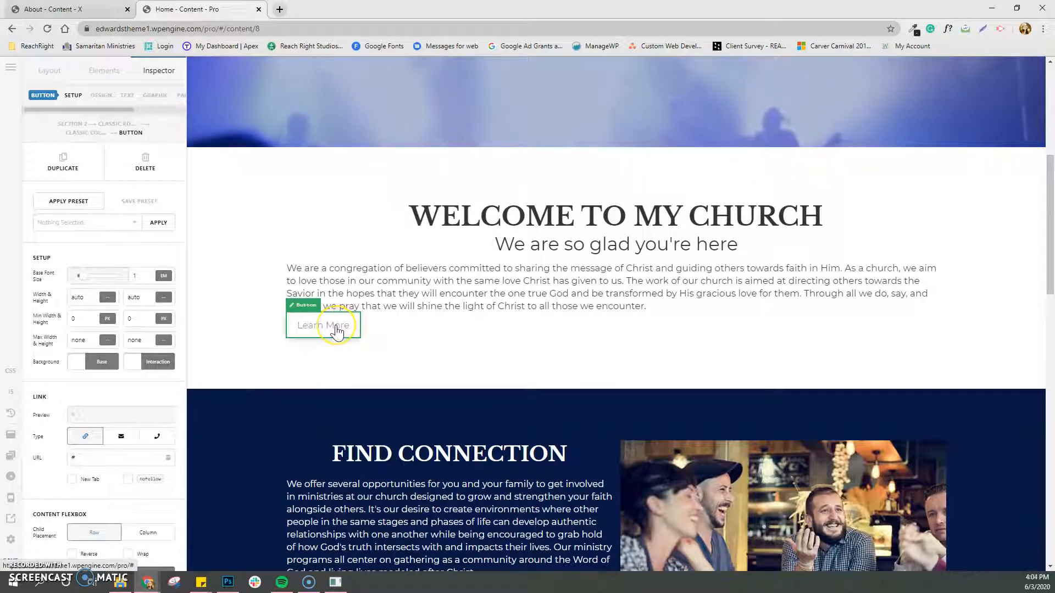
{"action": "left_click", "coordinate": [354, 339]}
- Duplicate the Watch Live button in the Watch Us Live section
{"action": "scroll", "coordinate": [455, 370], "scroll_direction": "down", "scroll_amount": 5}
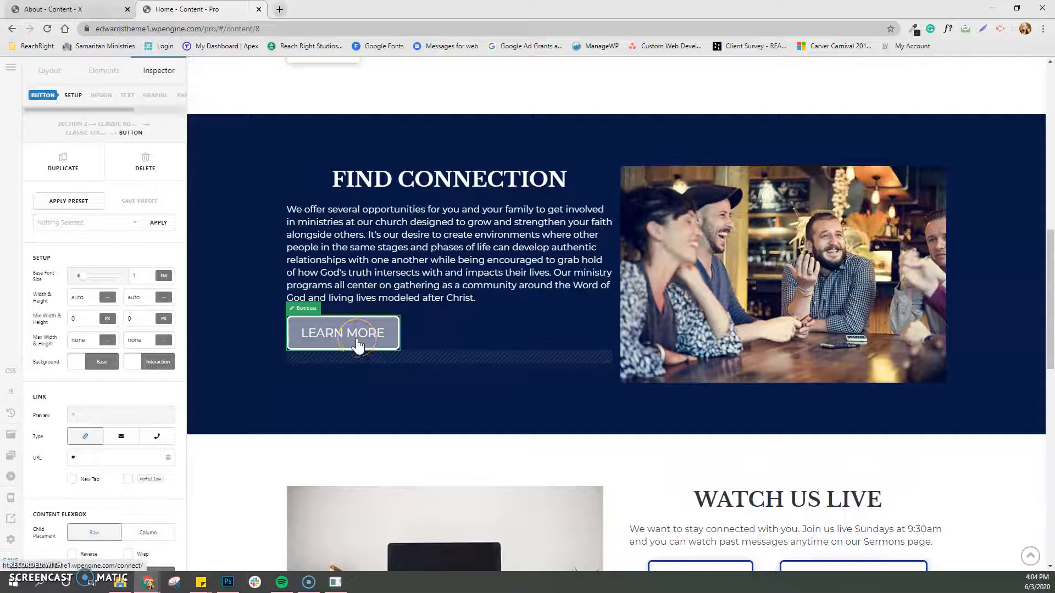
{"action": "scroll", "coordinate": [450, 367], "scroll_direction": "down", "scroll_amount": 2}
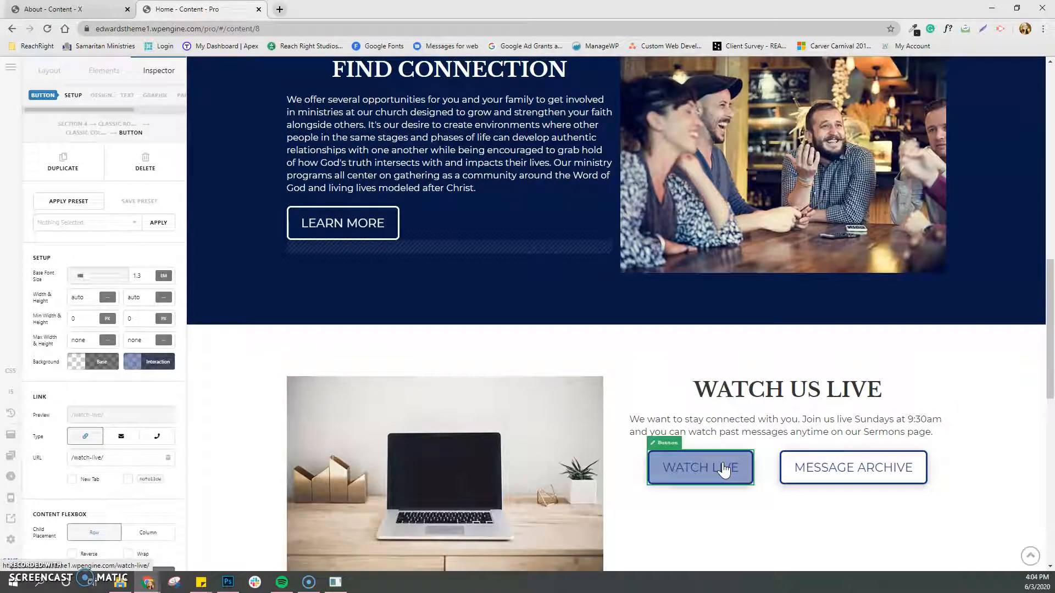
{"action": "left_click", "coordinate": [703, 469]}
{"action": "left_click", "coordinate": [70, 164]}
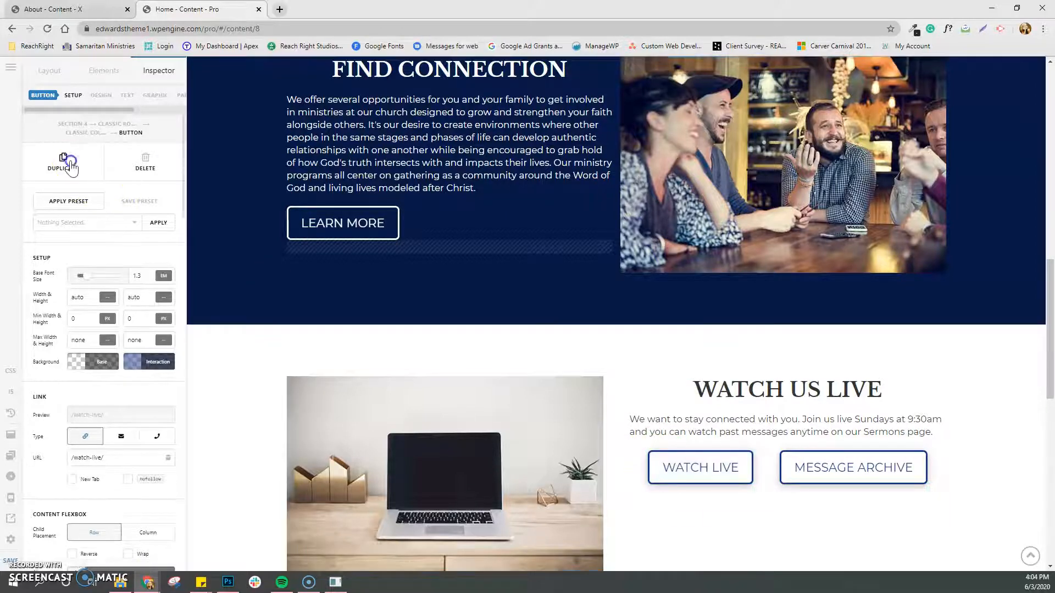
- Move the copied Watch Live button beneath the Contact Us headline and set that column's text alignment to center
{"action": "scroll", "coordinate": [905, 348], "scroll_direction": "down", "scroll_amount": 2}
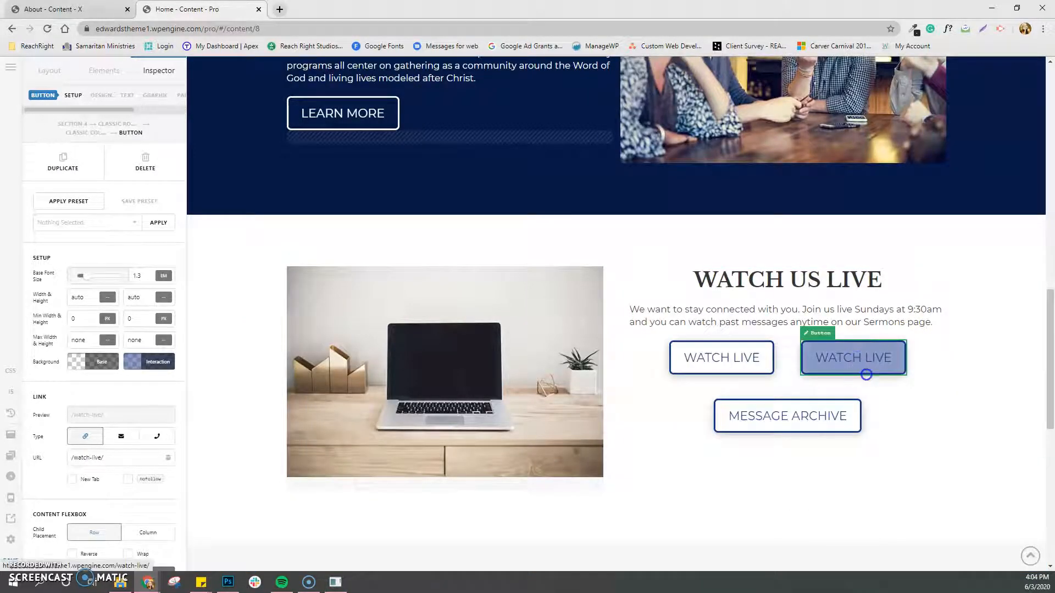
{"action": "scroll", "coordinate": [866, 375], "scroll_direction": "down", "scroll_amount": 7}
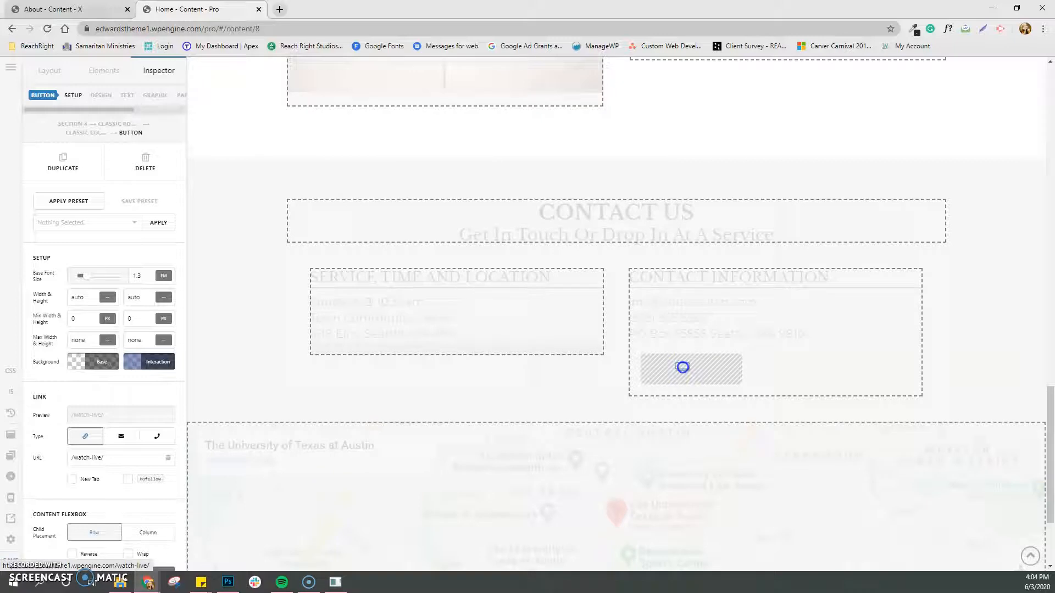
{"action": "mouse_move", "coordinate": [689, 368]}
{"action": "left_mouse_down"}
{"action": "mouse_move", "coordinate": [579, 400]}
{"action": "mouse_move", "coordinate": [669, 365]}
{"action": "mouse_move", "coordinate": [661, 361]}
{"action": "left_mouse_up"}
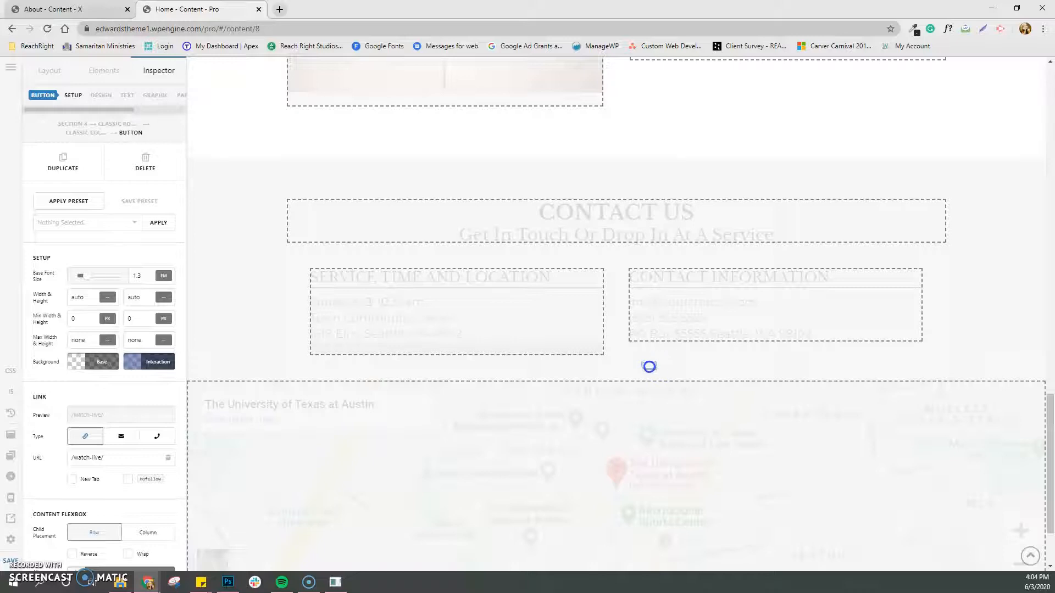
{"action": "mouse_move", "coordinate": [659, 350]}
{"action": "left_mouse_down"}
{"action": "mouse_move", "coordinate": [674, 353]}
{"action": "mouse_move", "coordinate": [556, 334]}
{"action": "mouse_move", "coordinate": [395, 361]}
{"action": "mouse_move", "coordinate": [653, 328]}
{"action": "mouse_move", "coordinate": [690, 348]}
{"action": "mouse_move", "coordinate": [693, 370]}
{"action": "mouse_move", "coordinate": [664, 234]}
{"action": "left_mouse_up"}
{"action": "left_click_drag", "start_coordinate": [490, 262], "coordinate": [417, 270]}
{"action": "left_click", "coordinate": [493, 248]}
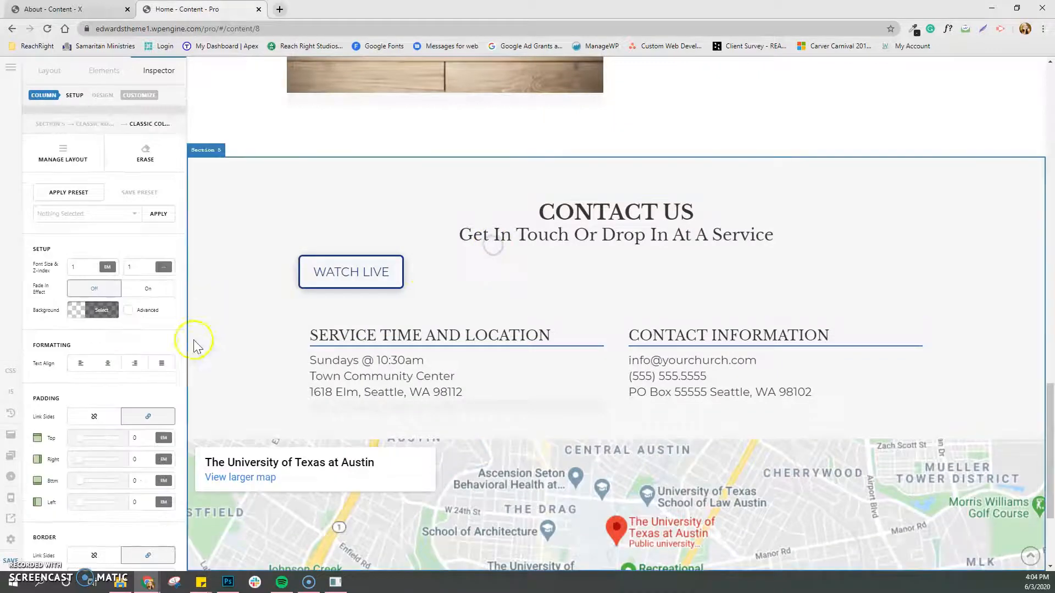
{"action": "left_click", "coordinate": [108, 364]}
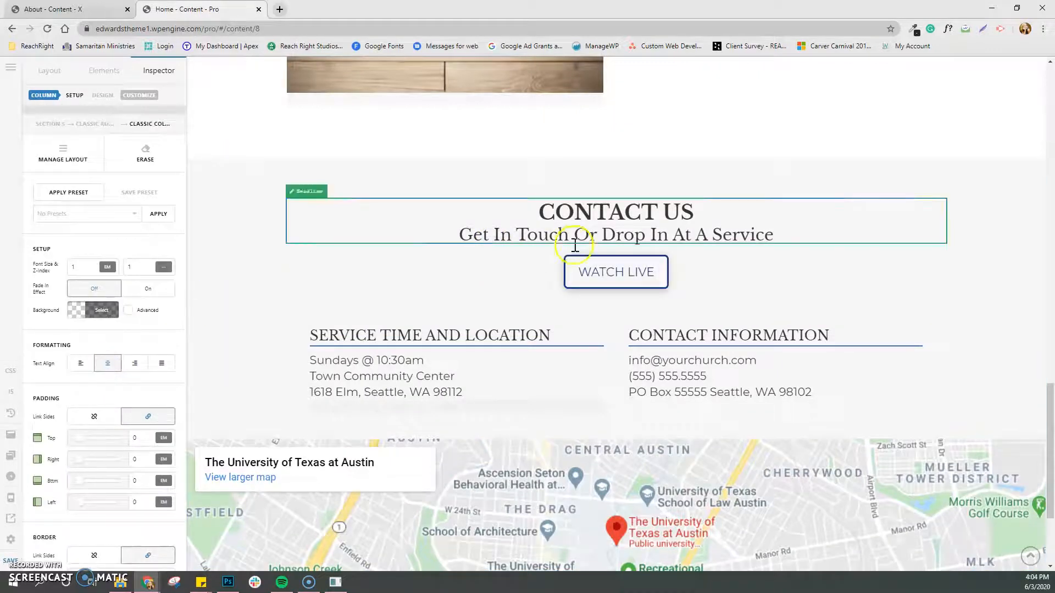
- Select the Watch Live button beneath the Contact Us headline and examine its link settings
{"action": "left_click", "coordinate": [591, 275]}
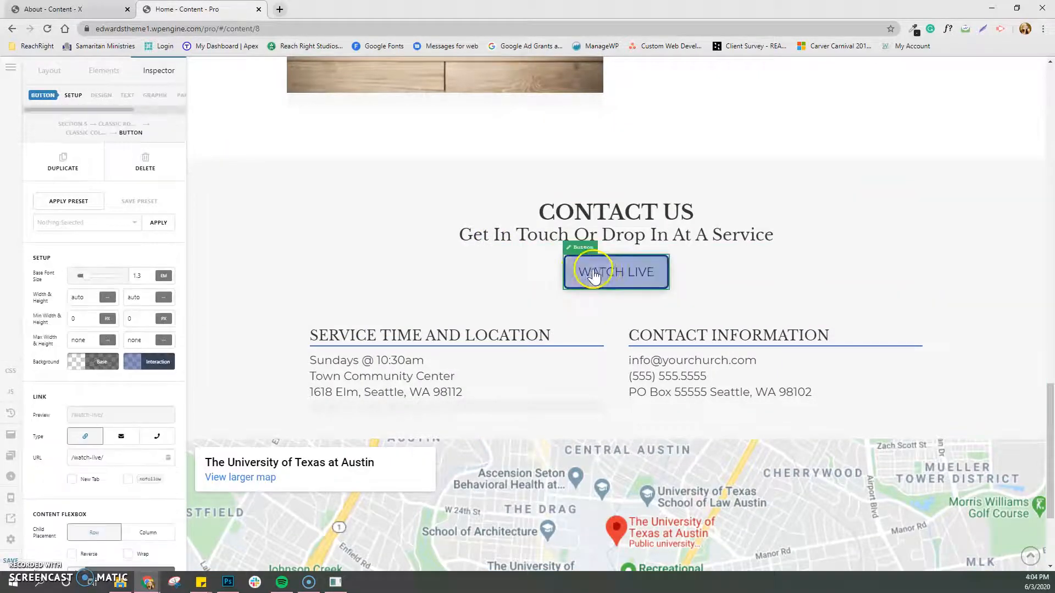
{"action": "left_click", "coordinate": [601, 273]}
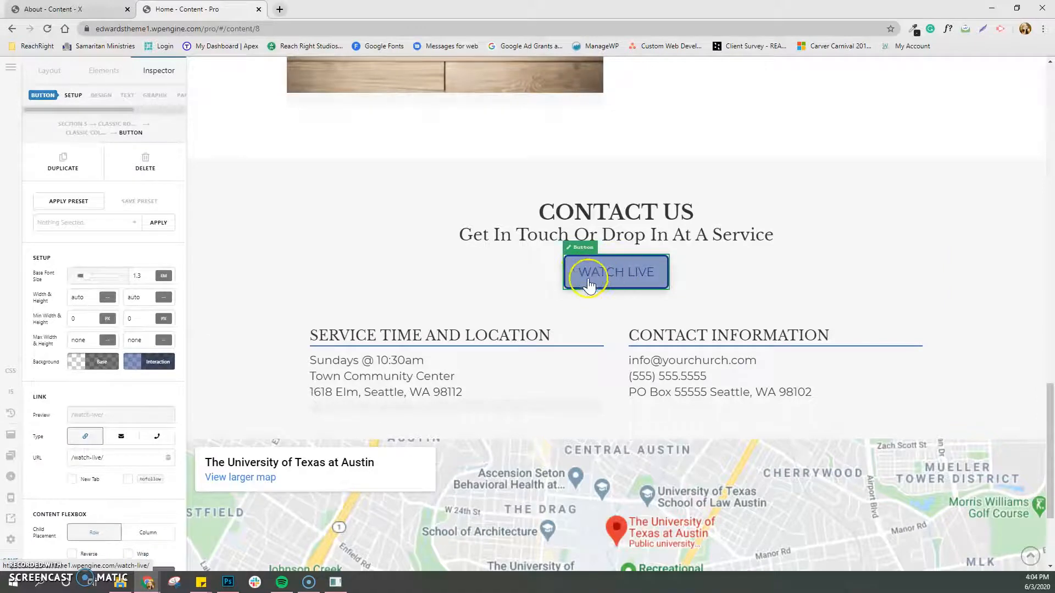
{"action": "scroll", "coordinate": [55, 467], "scroll_direction": "down", "scroll_amount": 1}
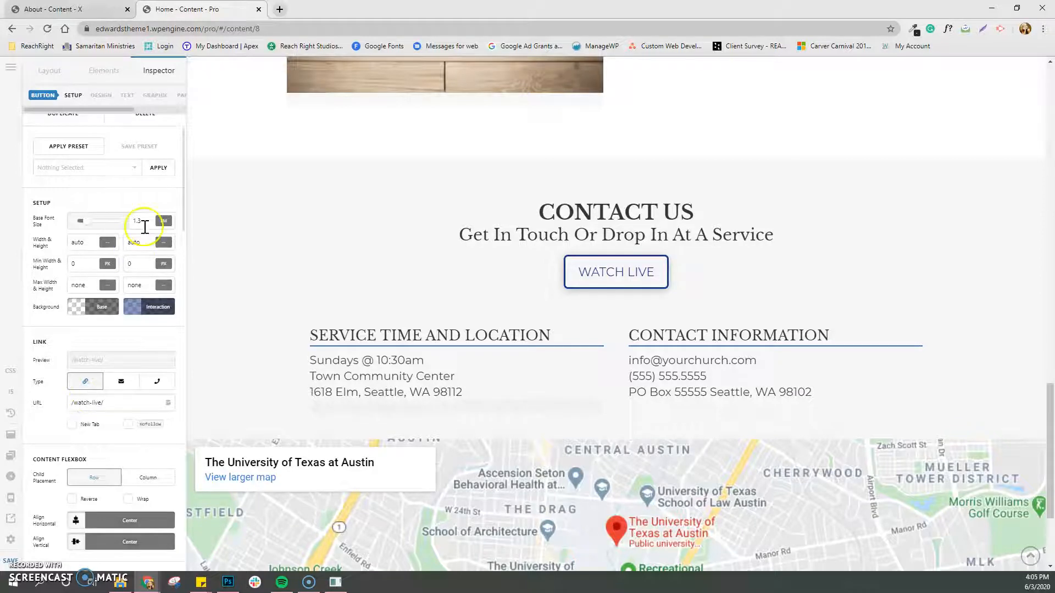
- View the live site's /watch-live page, highlight that path in its address, and return to the Home page in the builder
{"action": "left_click", "coordinate": [10, 519]}
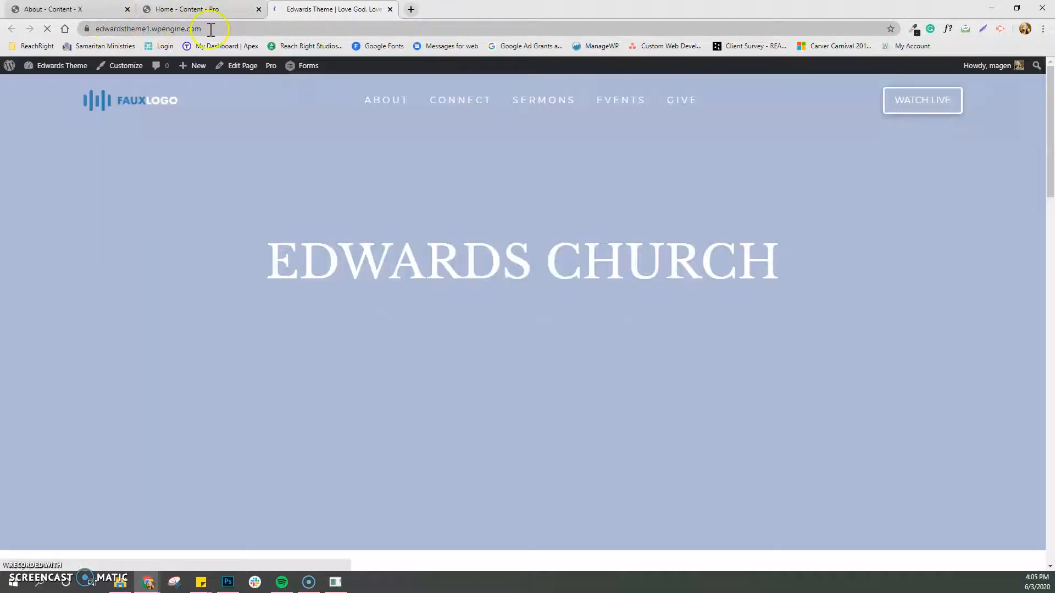
{"action": "left_click", "coordinate": [211, 30]}
{"action": "left_click", "coordinate": [210, 30]}
{"action": "type", "text": "//"}
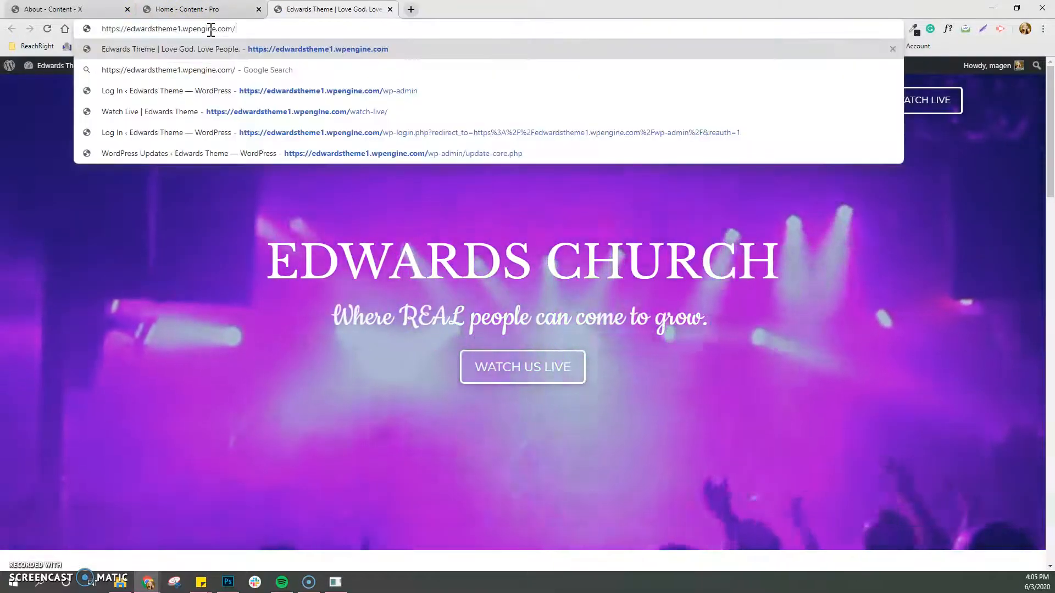
{"action": "type", "text": "watch-"}
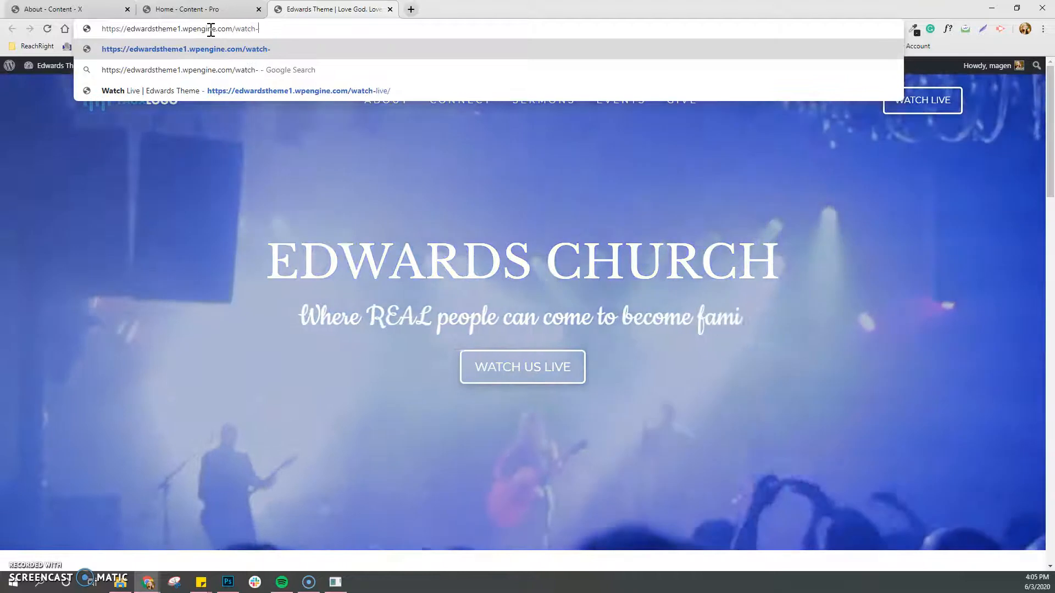
{"action": "key", "text": "BackSpace"}
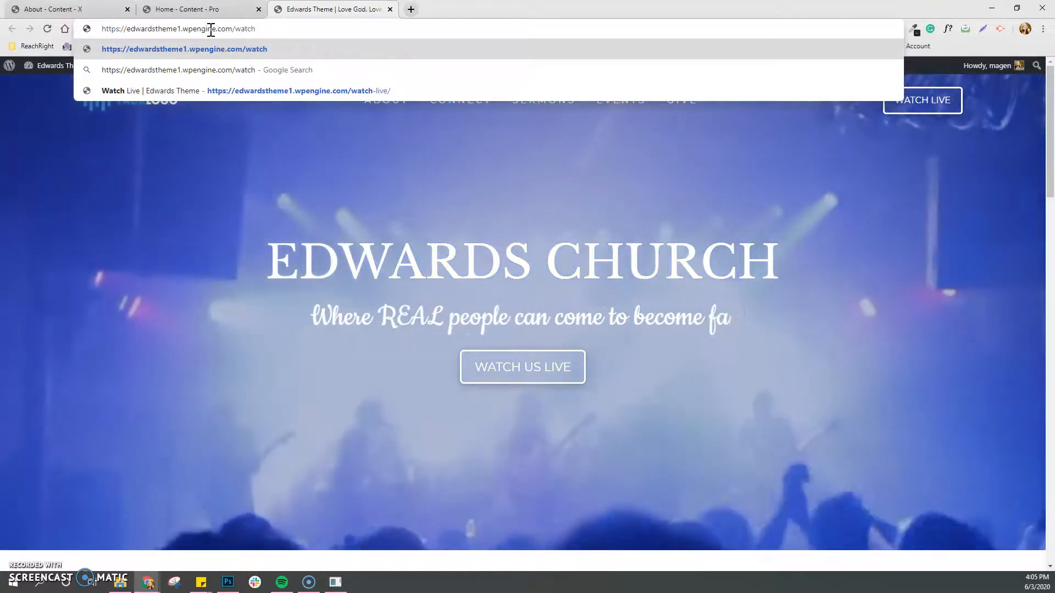
{"action": "type", "text": "-live"}
{"action": "key", "text": "Return"}
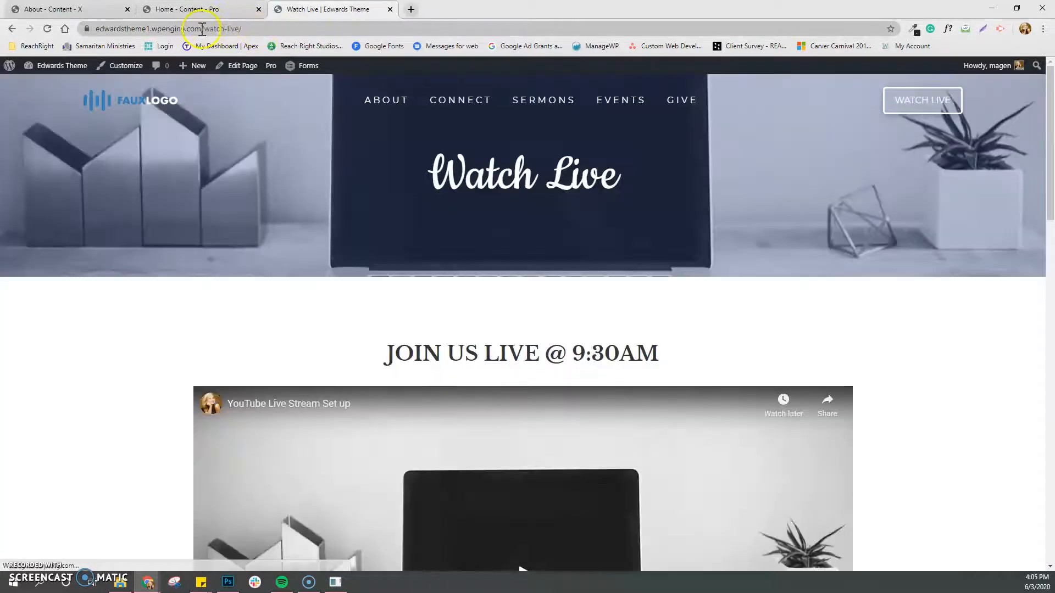
{"action": "left_click_drag", "start_coordinate": [202, 28], "coordinate": [258, 32]}
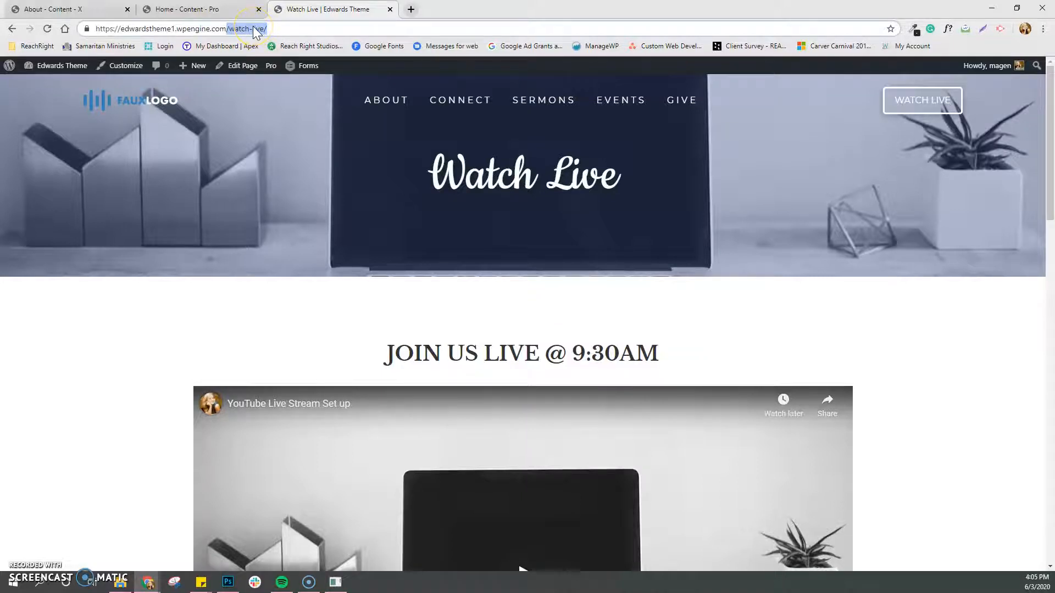
{"action": "left_click", "coordinate": [227, 10]}
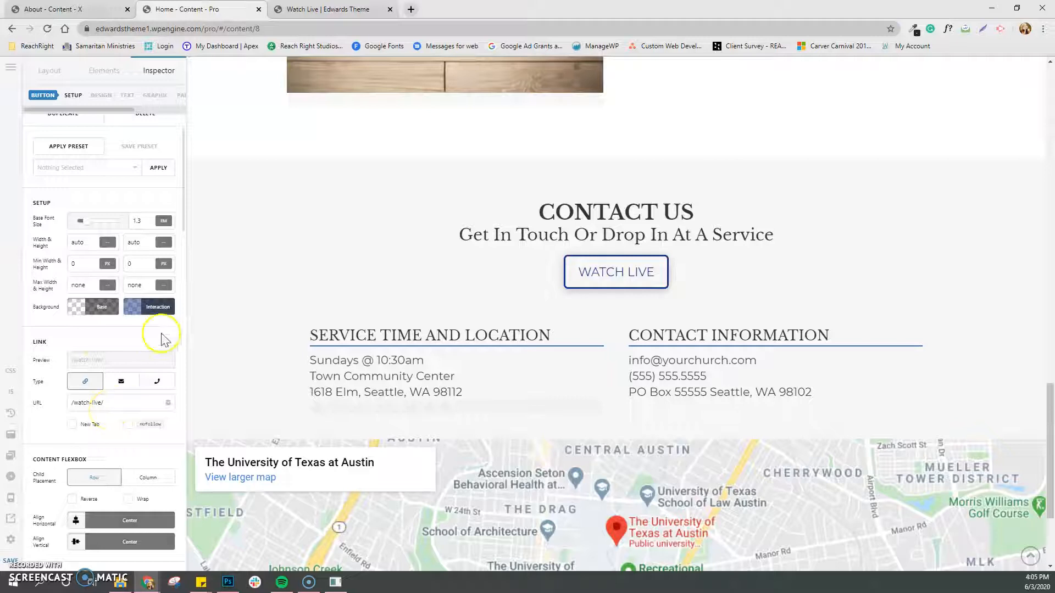
- Open the bookmarked YouTube video in a new browser tab and copy its web address
{"action": "left_click", "coordinate": [410, 10]}
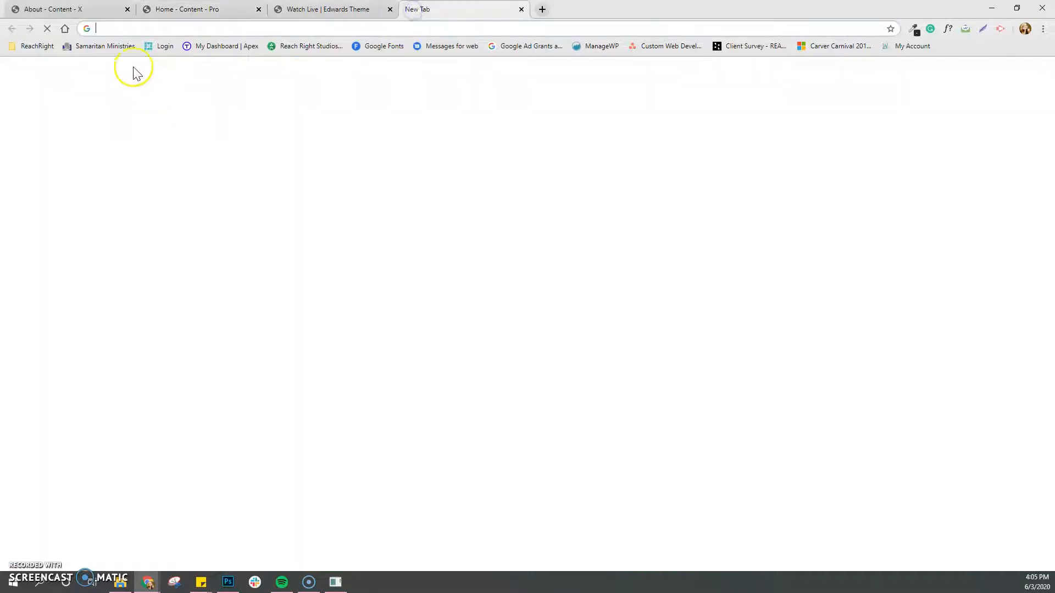
{"action": "left_click", "coordinate": [37, 46]}
{"action": "left_click", "coordinate": [55, 281]}
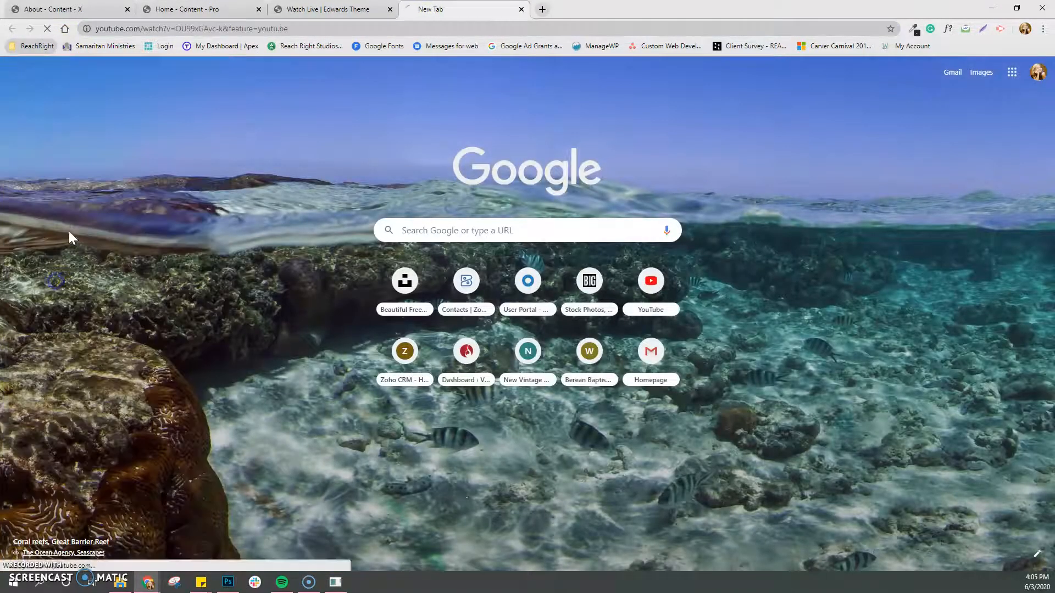
{"action": "left_click", "coordinate": [125, 28]}
{"action": "right_click", "coordinate": [126, 27]}
{"action": "left_click", "coordinate": [145, 89]}
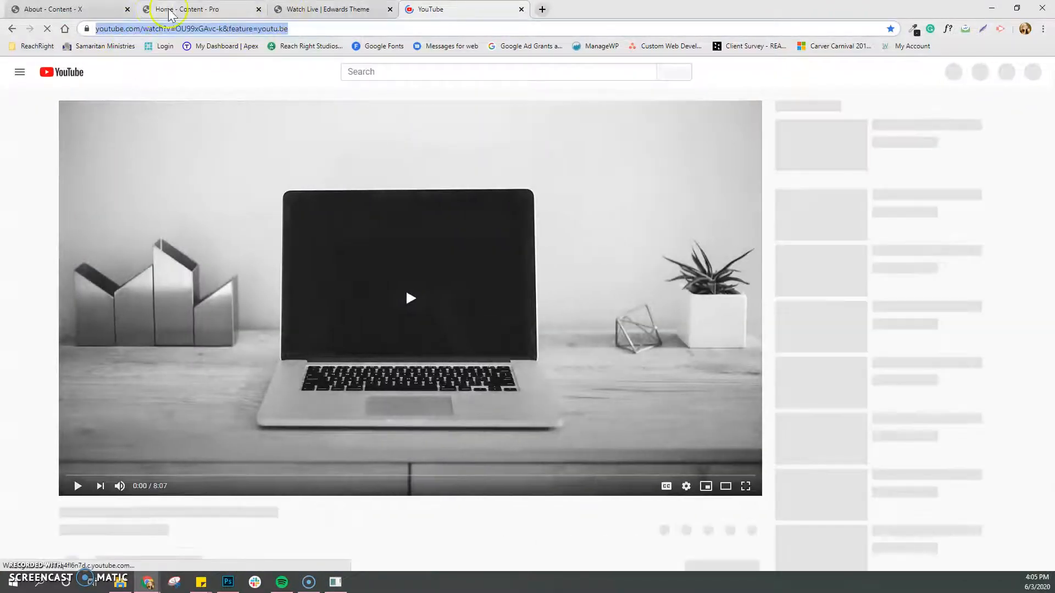
- Replace the Contact Us button's link URL with the copied YouTube video address
{"action": "left_click", "coordinate": [181, 9]}
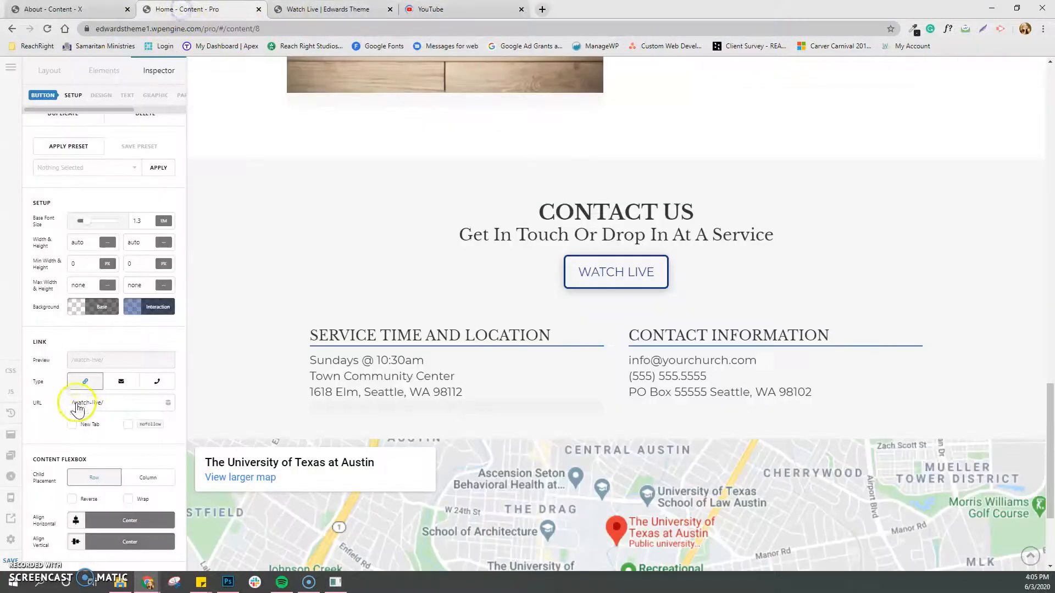
{"action": "left_click_drag", "start_coordinate": [71, 404], "coordinate": [130, 405]}
{"action": "right_click", "coordinate": [105, 405]}
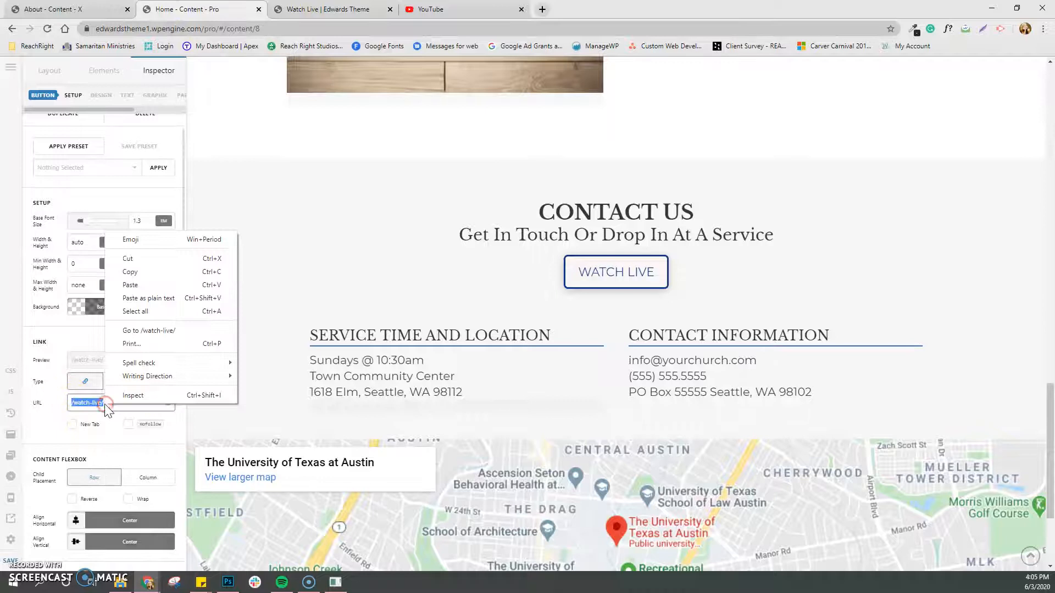
{"action": "left_click", "coordinate": [140, 298]}
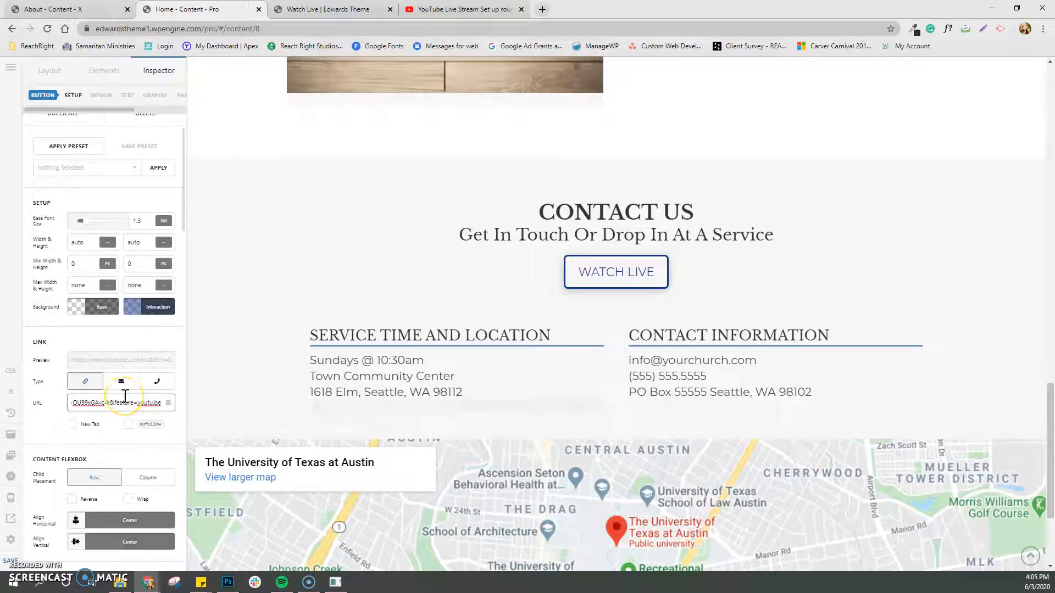
- Change the Contact Us button's primary text to "Youtube Channel"
{"action": "scroll", "coordinate": [141, 430], "scroll_direction": "down", "scroll_amount": 3}
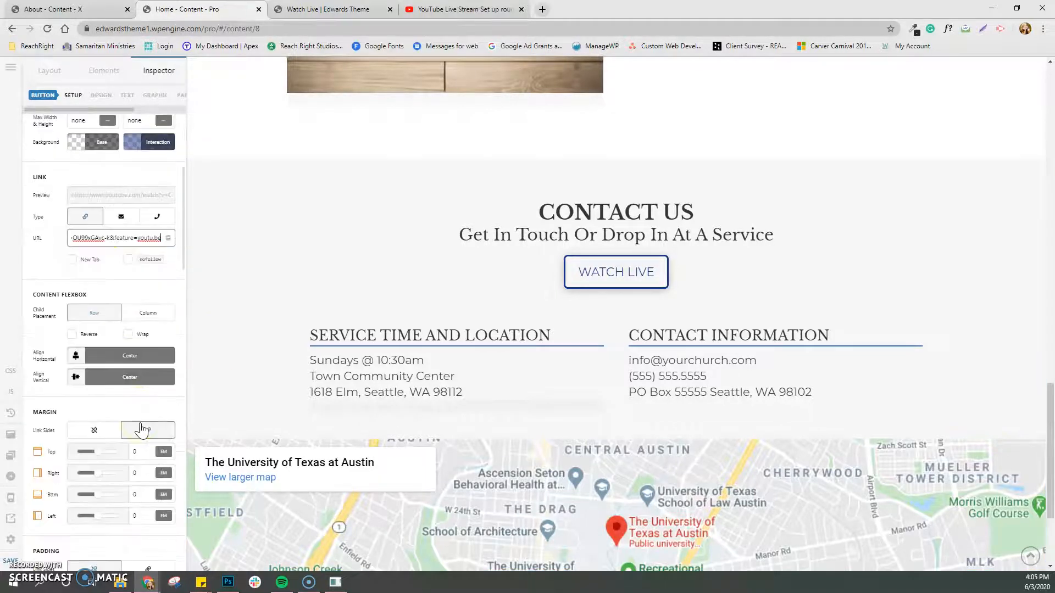
{"action": "scroll", "coordinate": [142, 426], "scroll_direction": "down", "scroll_amount": 9}
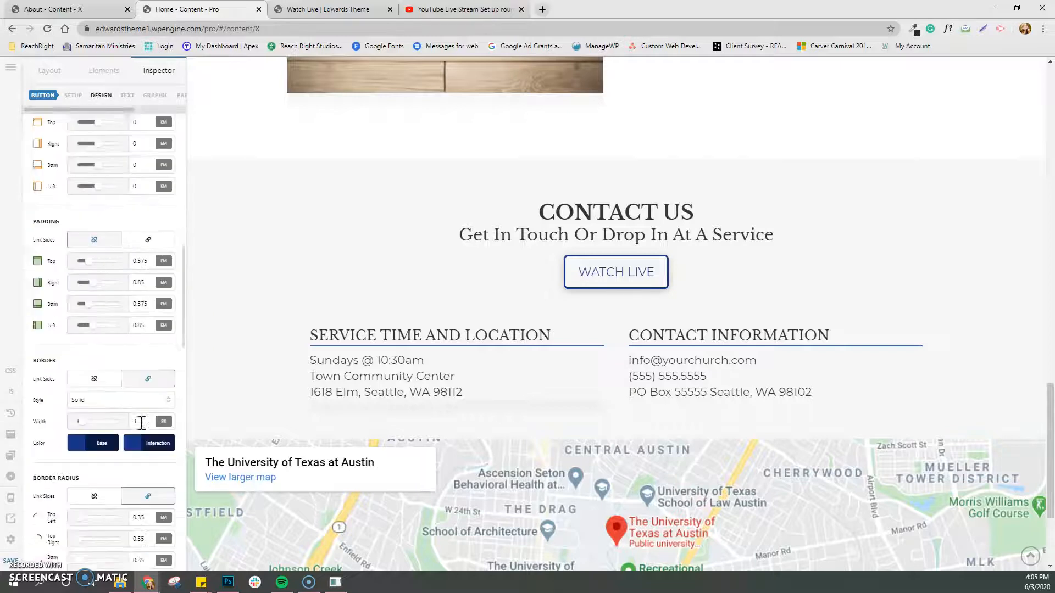
{"action": "scroll", "coordinate": [142, 423], "scroll_direction": "down", "scroll_amount": 6}
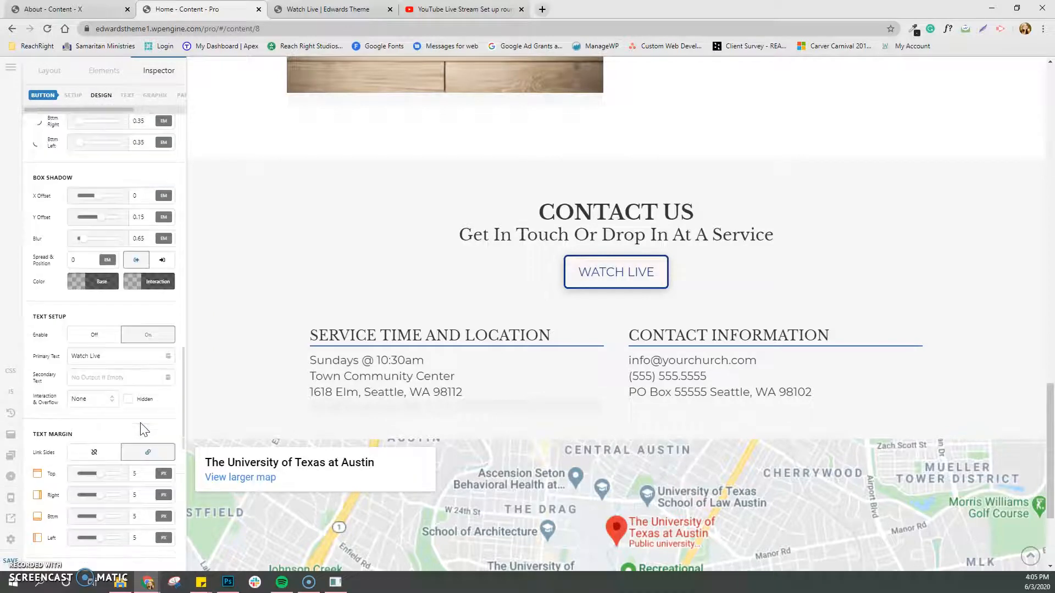
{"action": "left_click_drag", "start_coordinate": [104, 302], "coordinate": [76, 300]}
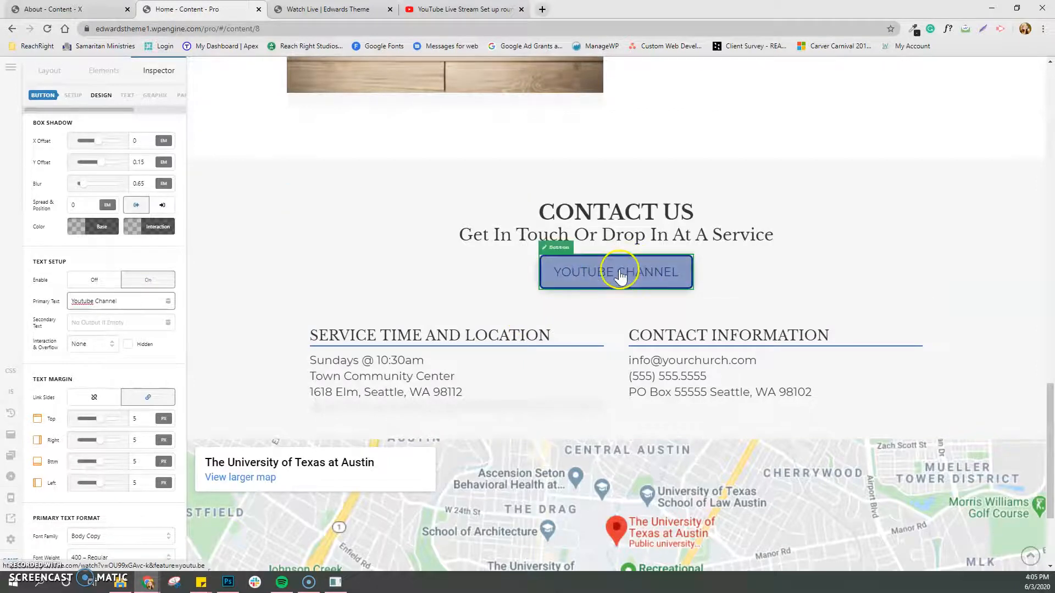
- Examine the text margin and primary text format options of the Contact Us button
{"action": "scroll", "coordinate": [141, 377], "scroll_direction": "down", "scroll_amount": 4}
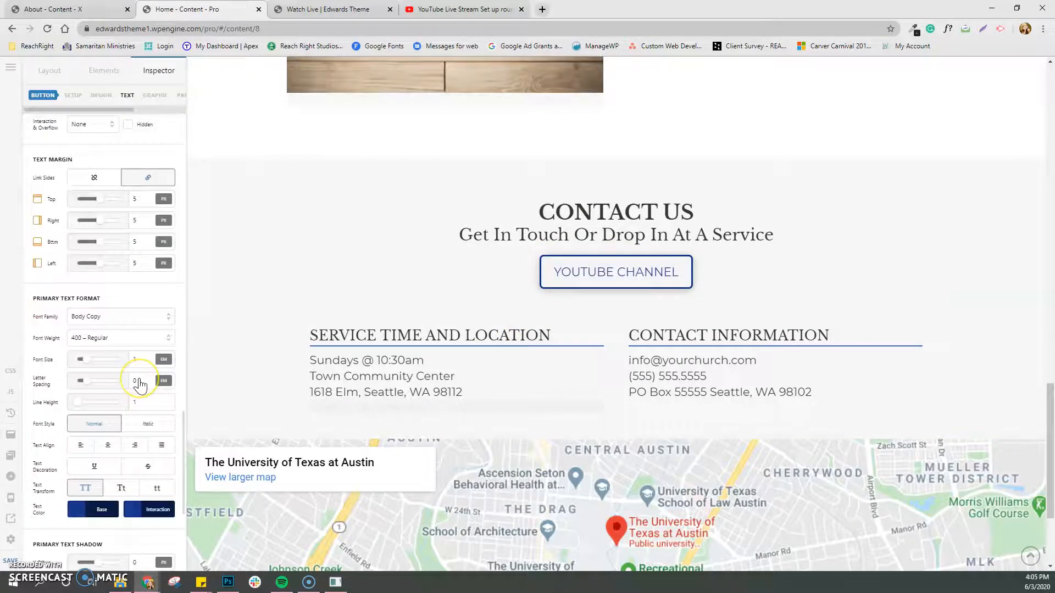
{"action": "scroll", "coordinate": [137, 388], "scroll_direction": "down", "scroll_amount": 1}
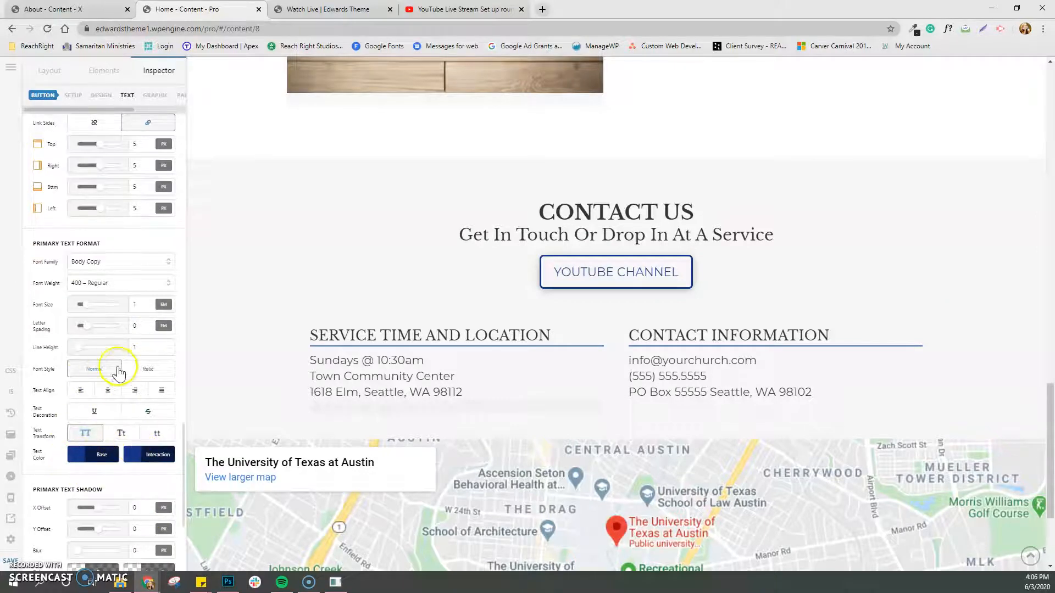
{"action": "scroll", "coordinate": [119, 352], "scroll_direction": "down", "scroll_amount": 1}
{"action": "scroll", "coordinate": [121, 348], "scroll_direction": "up", "scroll_amount": 1}
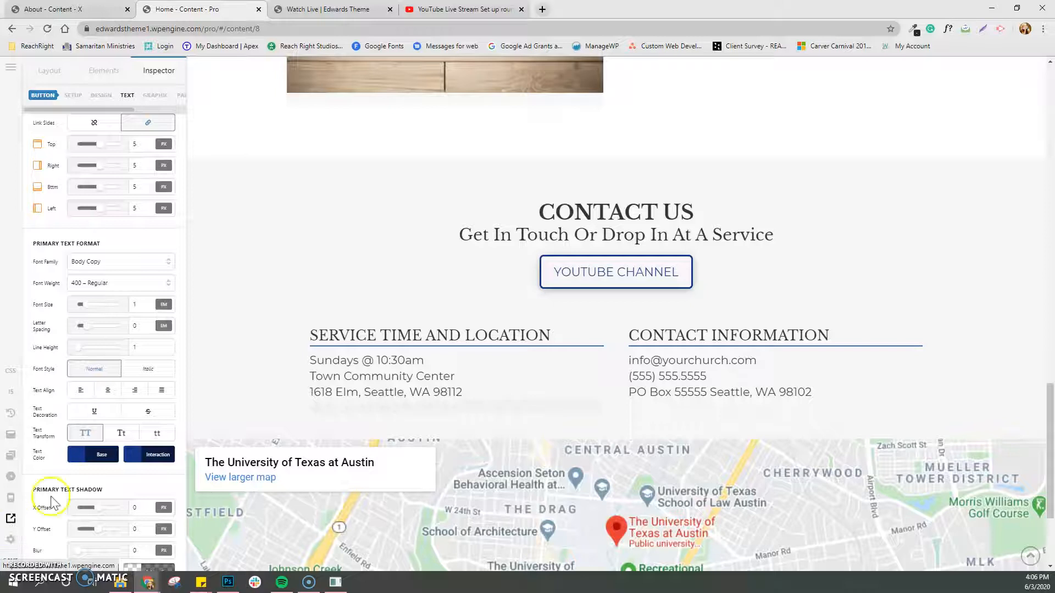
- Open the live home page and check its Welcome and Contact Us sections against the builder edits
{"action": "left_click", "coordinate": [10, 519]}
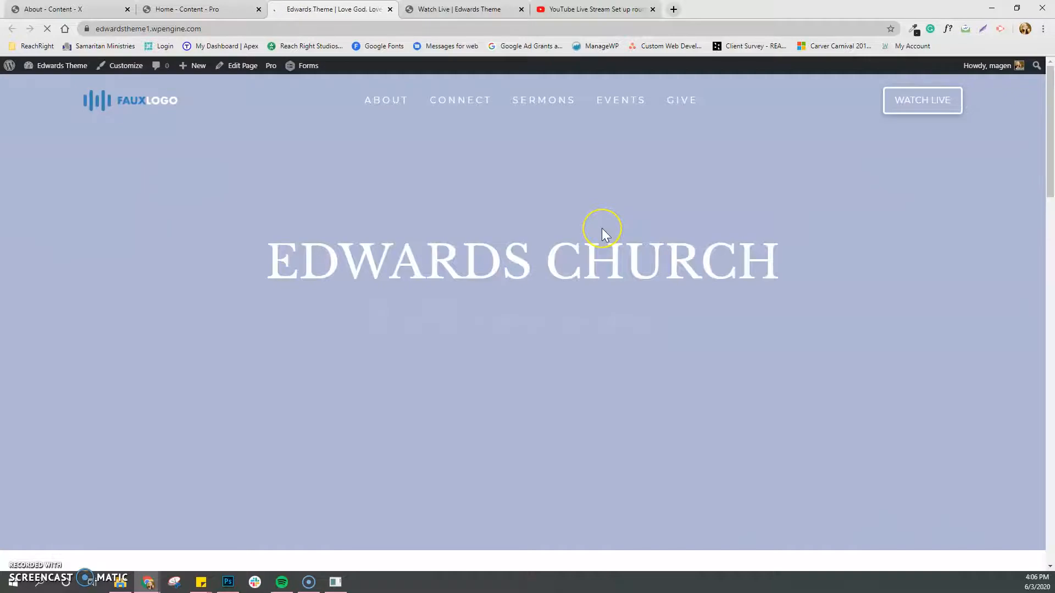
{"action": "scroll", "coordinate": [878, 287], "scroll_direction": "down", "scroll_amount": 6}
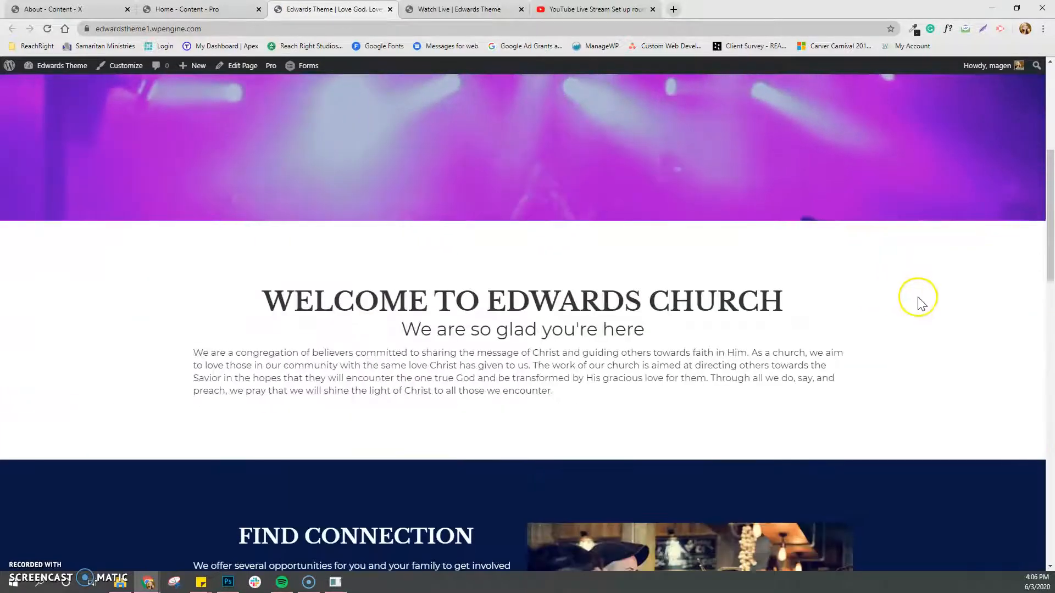
{"action": "scroll", "coordinate": [919, 299], "scroll_direction": "down", "scroll_amount": 4}
{"action": "scroll", "coordinate": [919, 302], "scroll_direction": "down", "scroll_amount": 13}
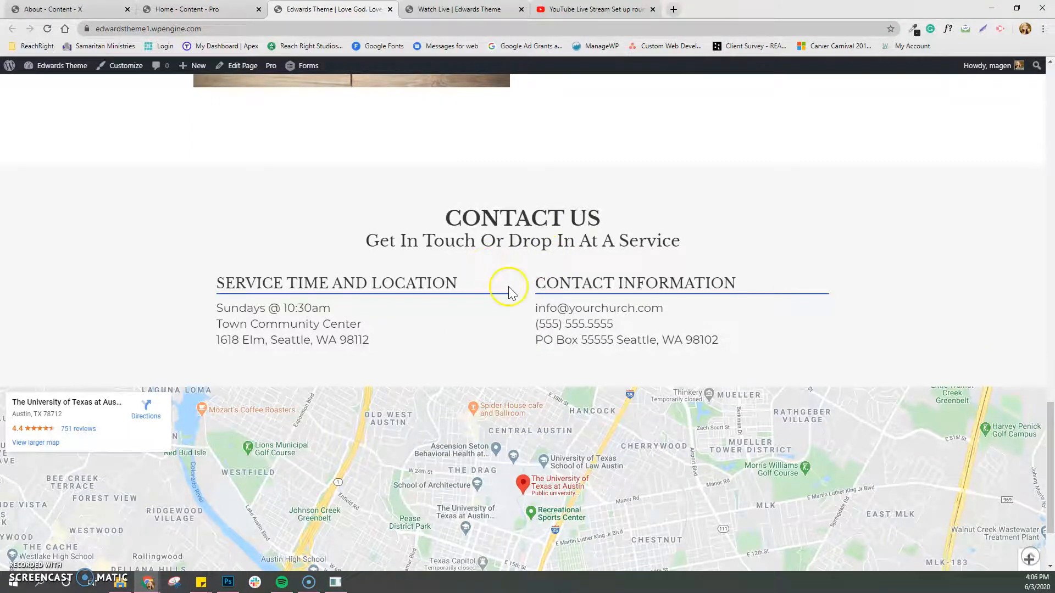
{"action": "scroll", "coordinate": [552, 300], "scroll_direction": "up", "scroll_amount": 20}
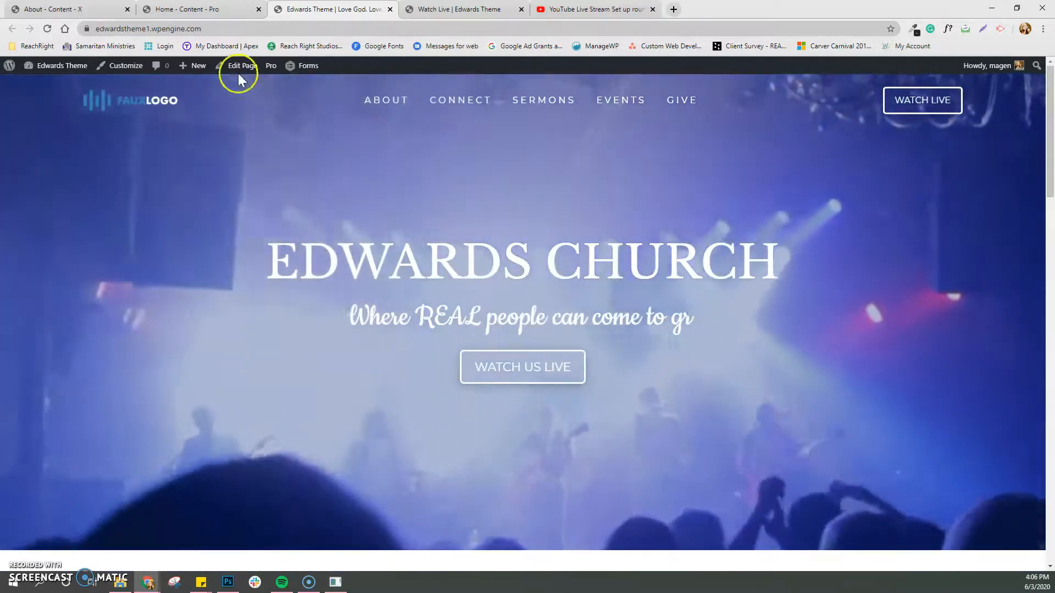
- Return to the Home page in the builder and close it, leaving without saving the changes
{"action": "left_click", "coordinate": [222, 9]}
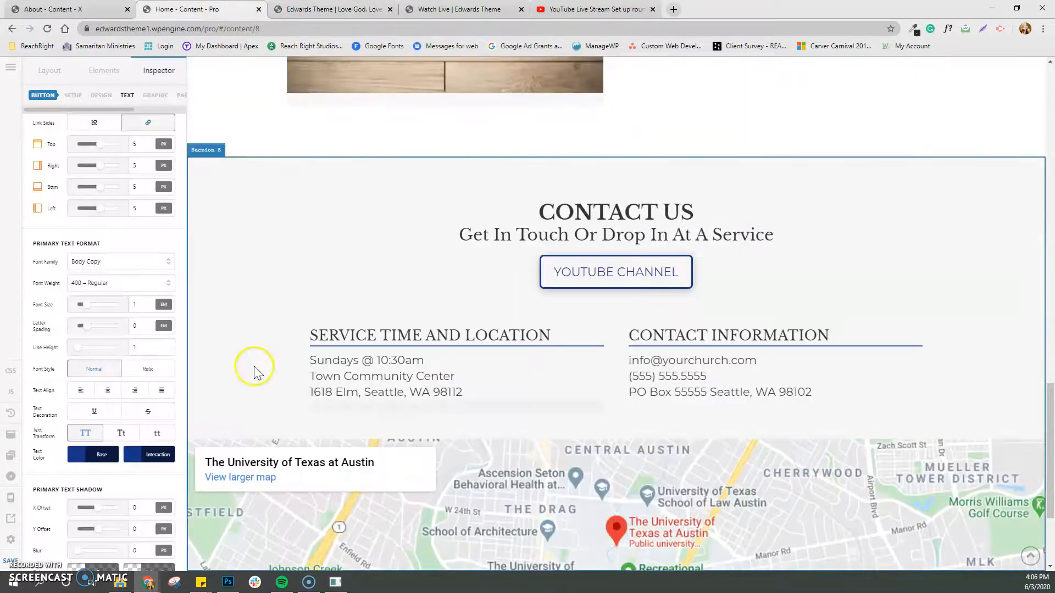
{"action": "scroll", "coordinate": [254, 369], "scroll_direction": "up", "scroll_amount": 10}
{"action": "scroll", "coordinate": [254, 370], "scroll_direction": "up", "scroll_amount": 5}
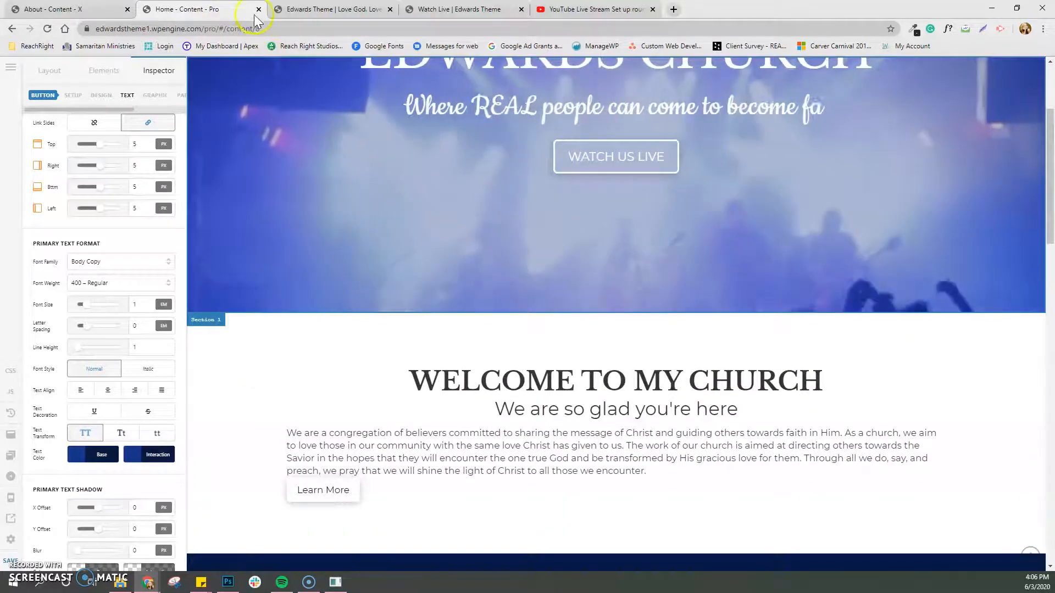
{"action": "left_click", "coordinate": [258, 9]}
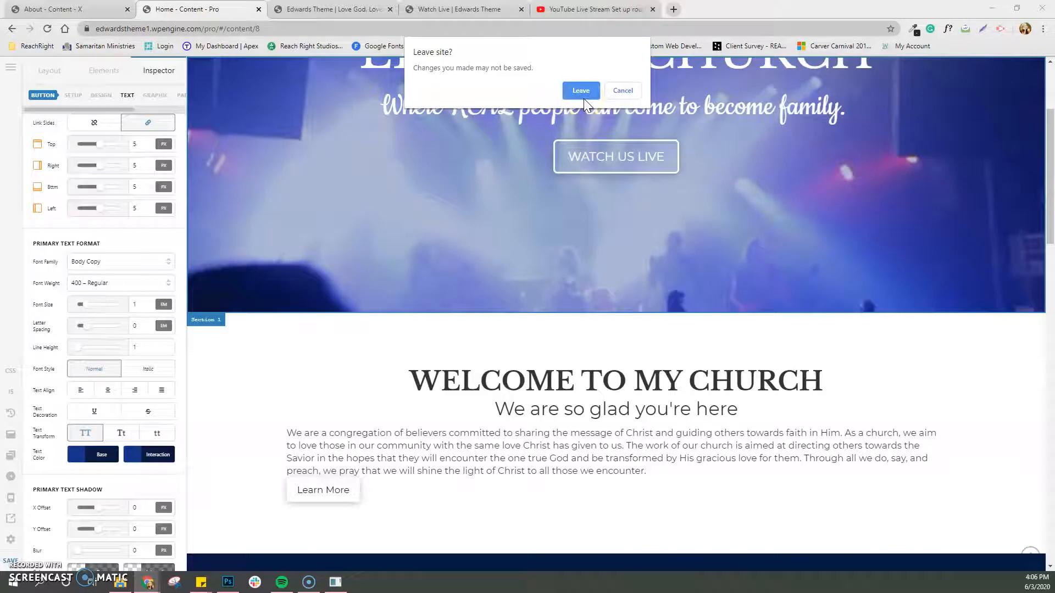
{"action": "left_click", "coordinate": [583, 91]}
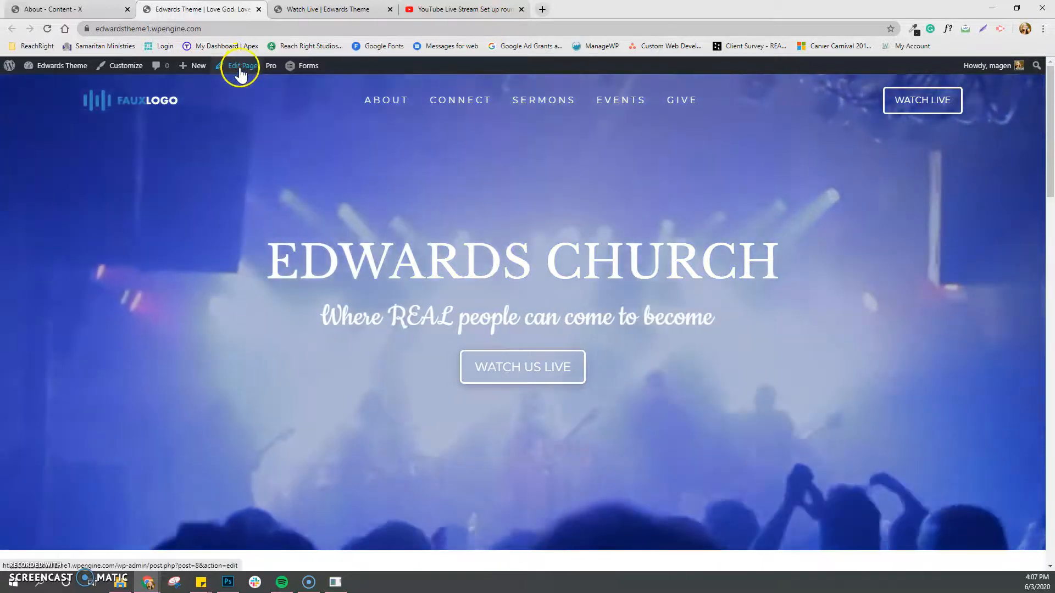
- Open the home page in the WordPress editor, dismiss the Block Editor welcome guide and look through the page's shortcode content
{"action": "left_click", "coordinate": [239, 68]}
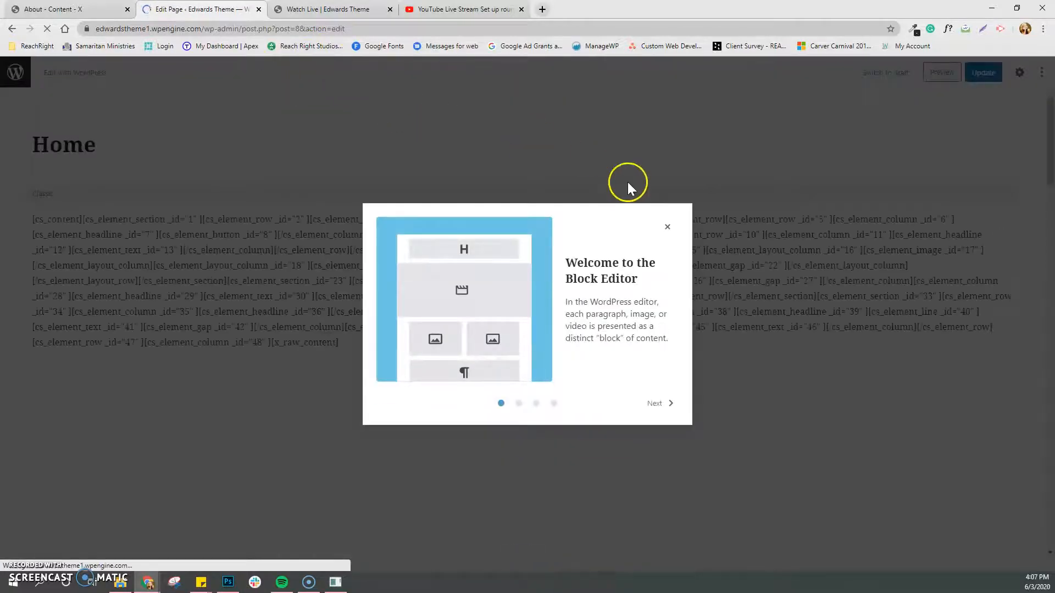
{"action": "left_click", "coordinate": [668, 227]}
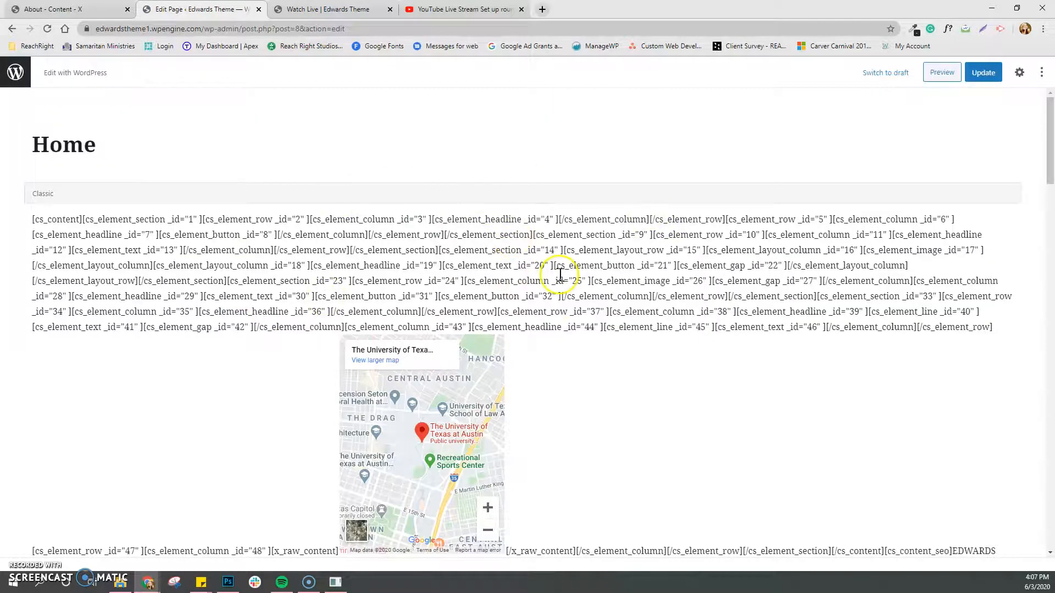
{"action": "scroll", "coordinate": [567, 278], "scroll_direction": "down", "scroll_amount": 4}
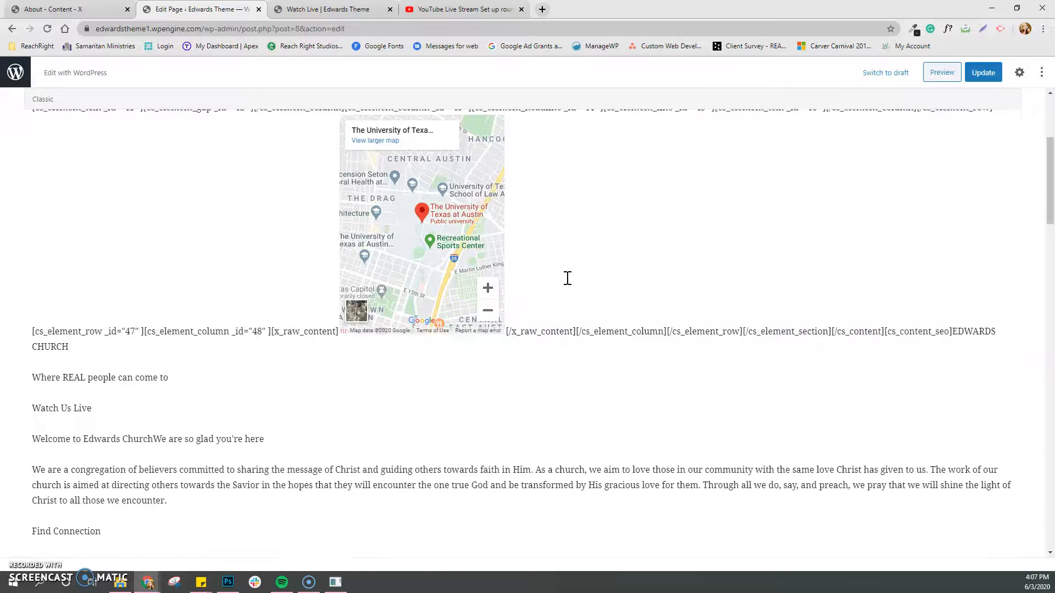
{"action": "scroll", "coordinate": [567, 278], "scroll_direction": "up", "scroll_amount": 4}
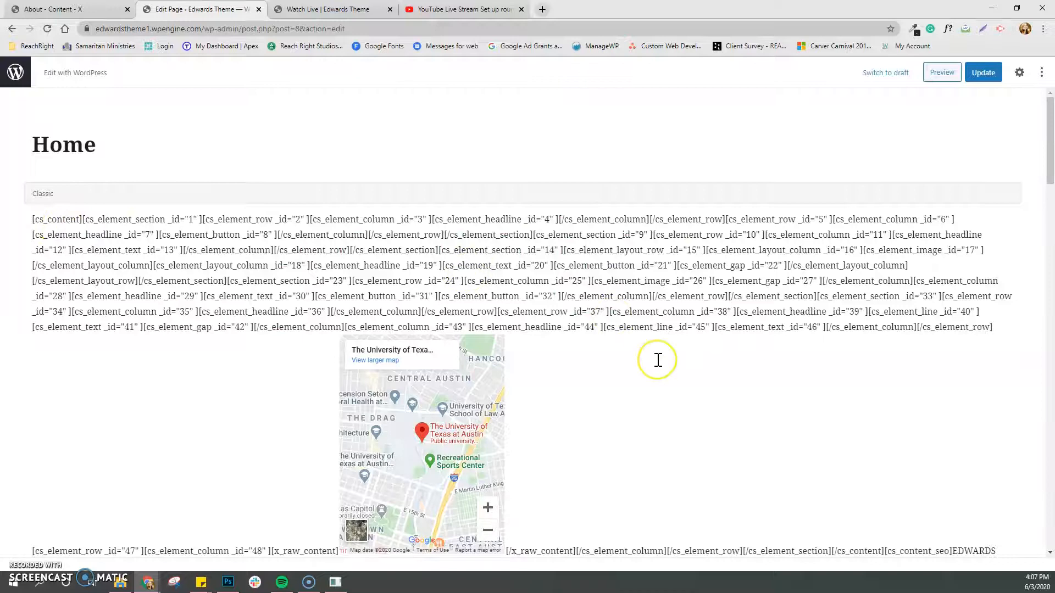
- Open the home page in the Pro builder from below its WordPress editor content, leaving without saving changes
{"action": "scroll", "coordinate": [657, 360], "scroll_direction": "down", "scroll_amount": 5}
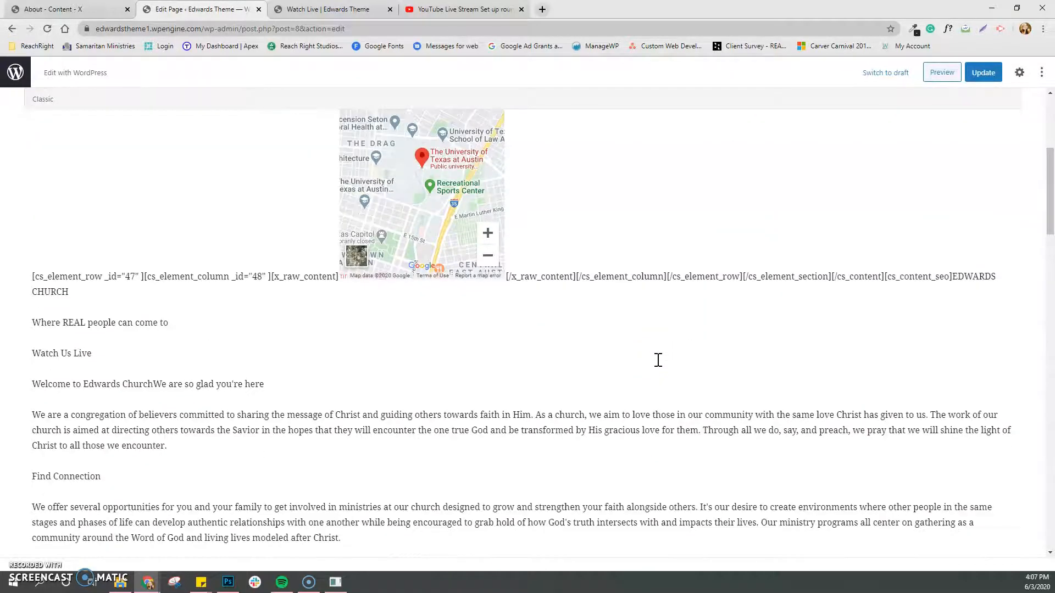
{"action": "scroll", "coordinate": [658, 360], "scroll_direction": "down", "scroll_amount": 2}
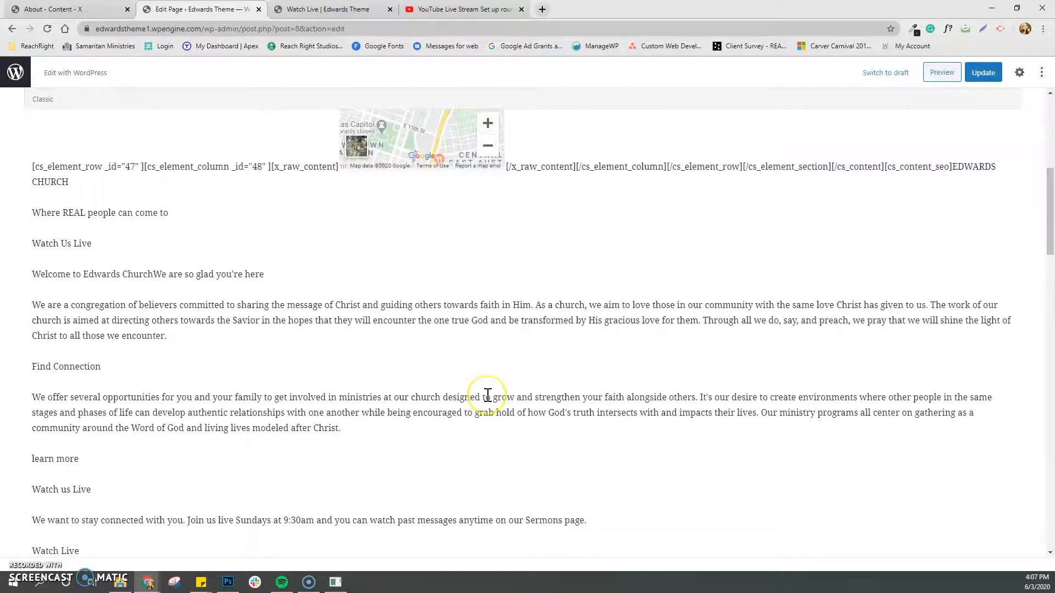
{"action": "scroll", "coordinate": [488, 396], "scroll_direction": "down", "scroll_amount": 3}
{"action": "left_click", "coordinate": [94, 321]}
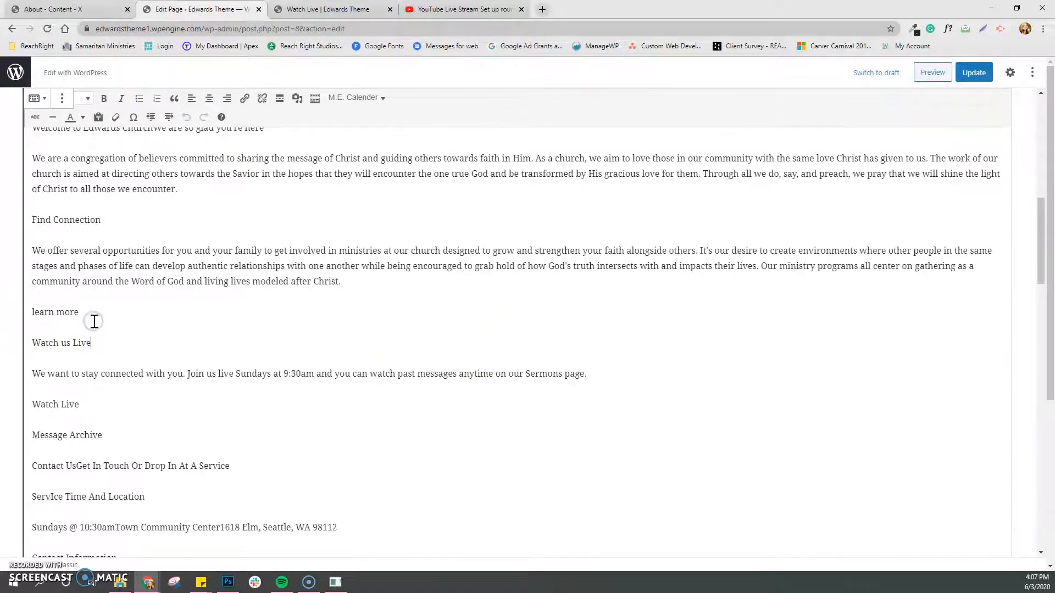
{"action": "scroll", "coordinate": [106, 334], "scroll_direction": "down", "scroll_amount": 5}
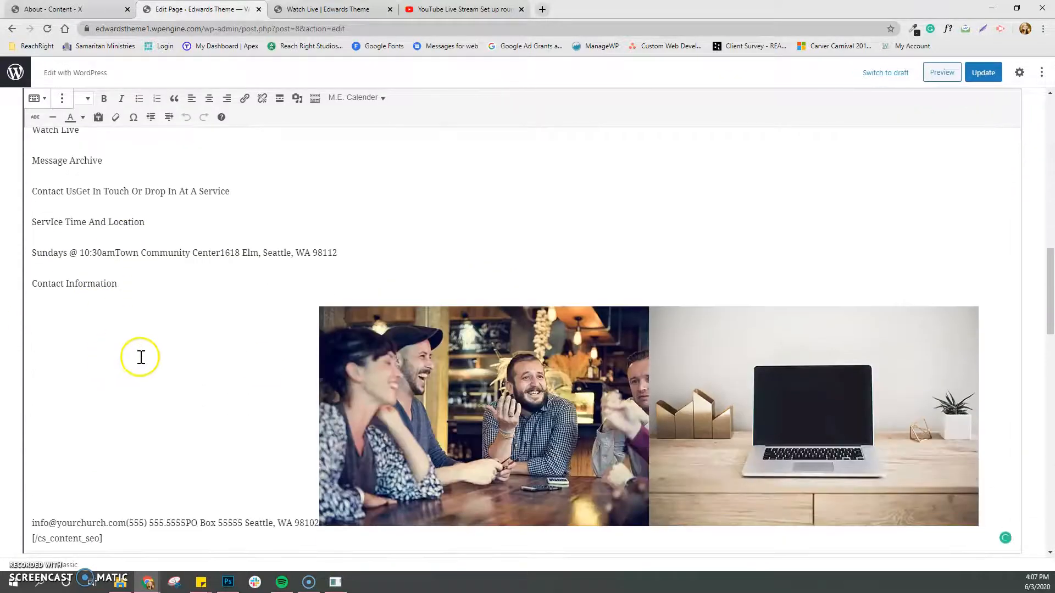
{"action": "scroll", "coordinate": [647, 391], "scroll_direction": "down", "scroll_amount": 3}
{"action": "scroll", "coordinate": [648, 391], "scroll_direction": "down", "scroll_amount": 7}
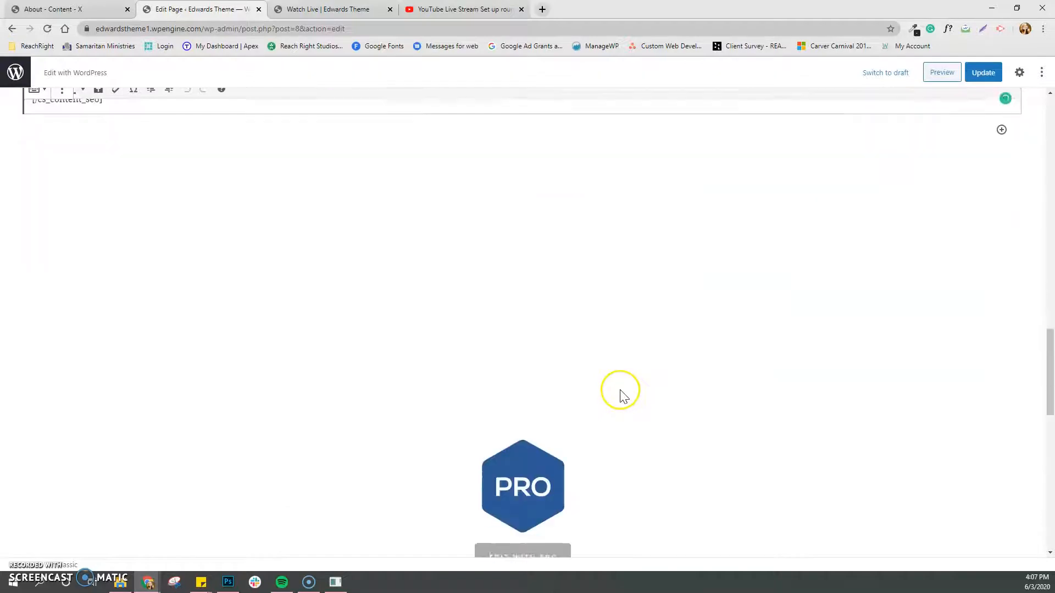
{"action": "scroll", "coordinate": [737, 396], "scroll_direction": "down", "scroll_amount": 2}
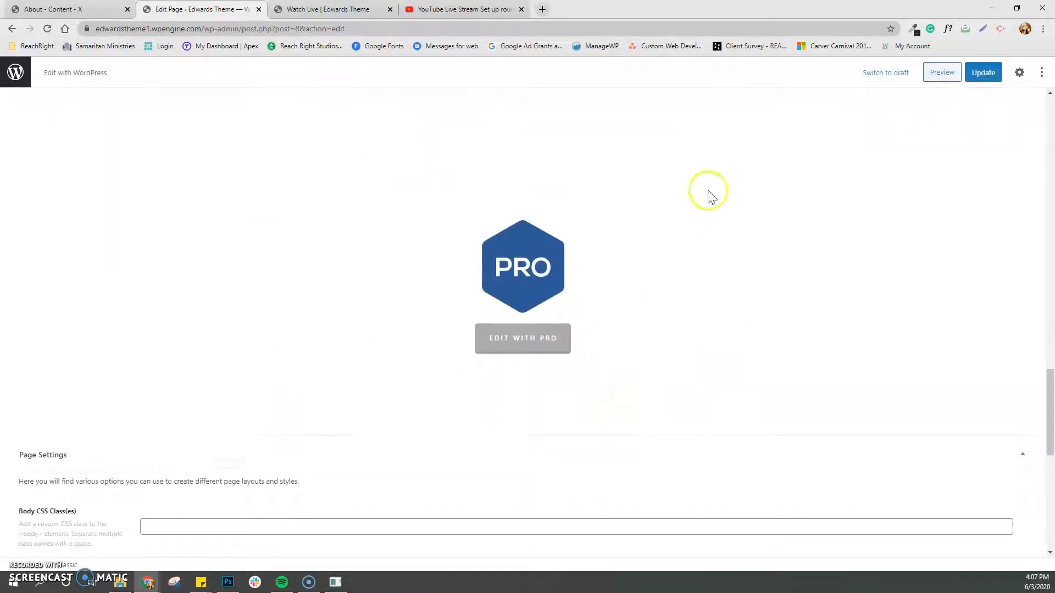
{"action": "left_click", "coordinate": [545, 350]}
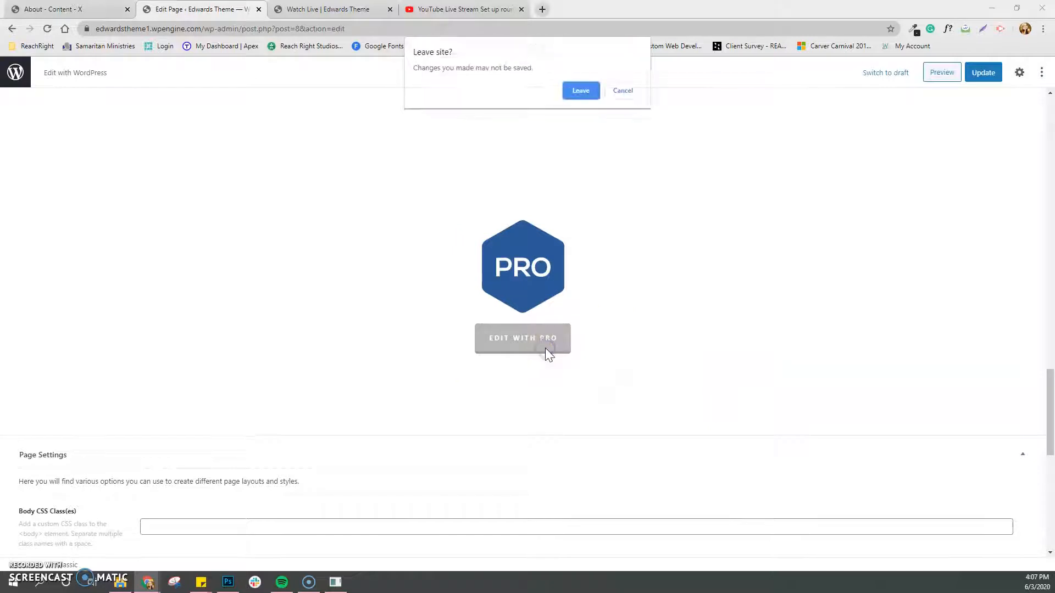
{"action": "left_click", "coordinate": [571, 90]}
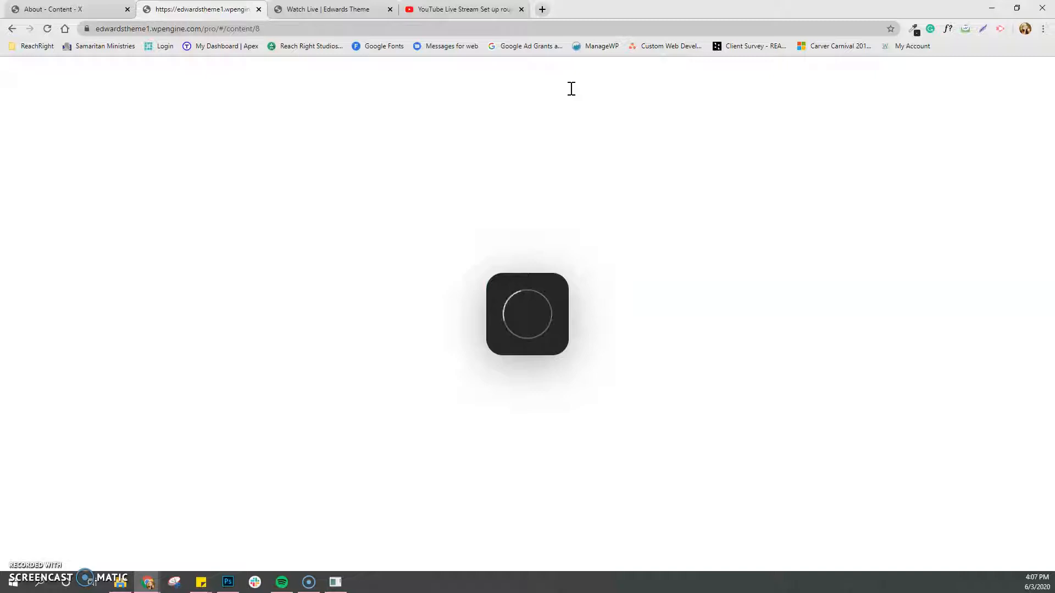
- Open the Tozer Theme About page in the WordPress editor and launch it in Cornerstone
{"action": "left_click", "coordinate": [107, 9]}
{"action": "left_click", "coordinate": [11, 519]}
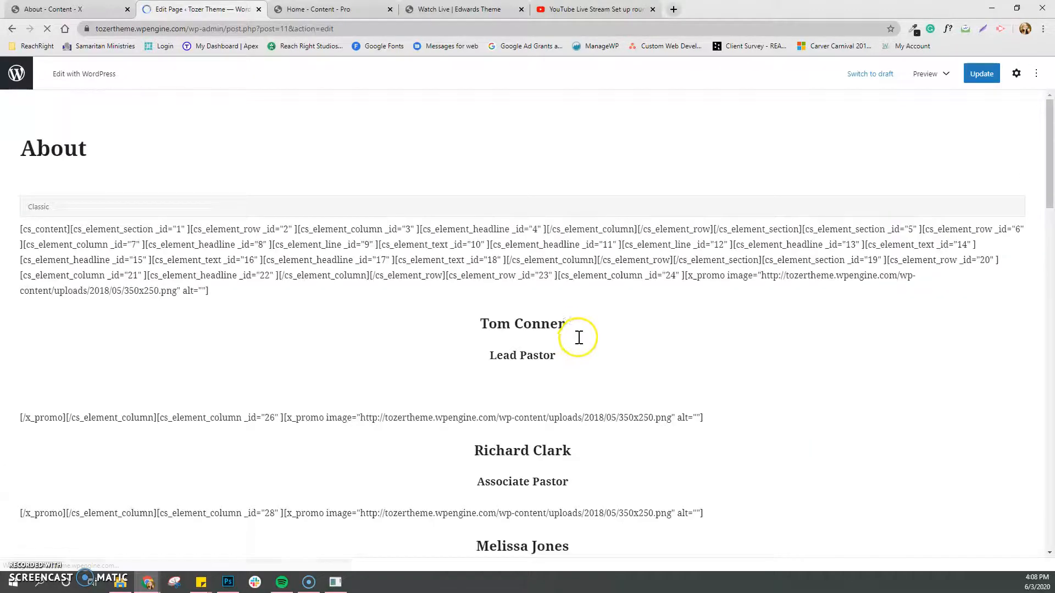
{"action": "scroll", "coordinate": [643, 372], "scroll_direction": "down", "scroll_amount": 6}
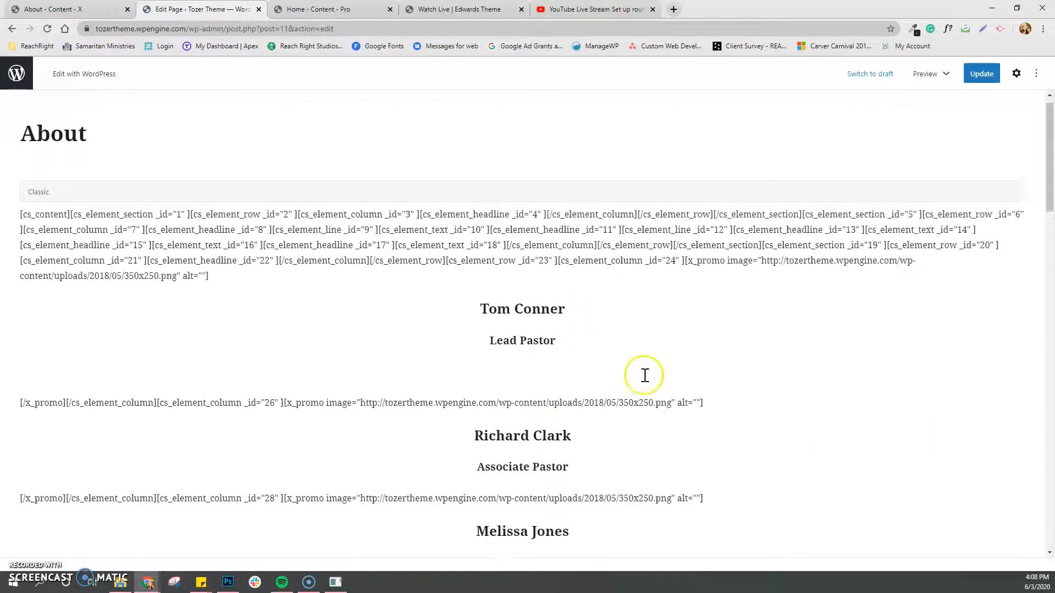
{"action": "scroll", "coordinate": [645, 375], "scroll_direction": "down", "scroll_amount": 15}
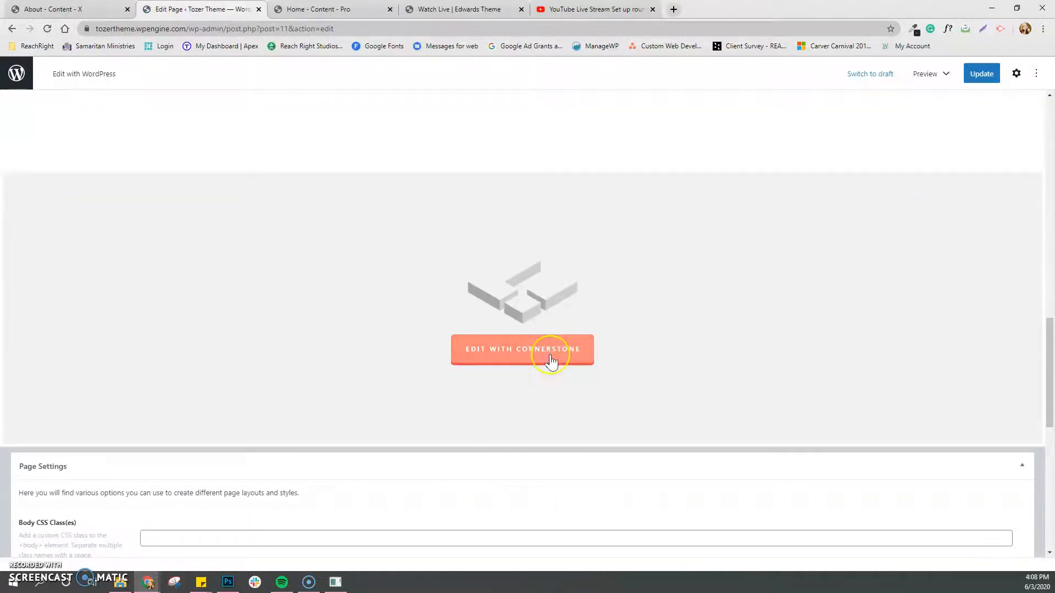
{"action": "left_click", "coordinate": [551, 360]}
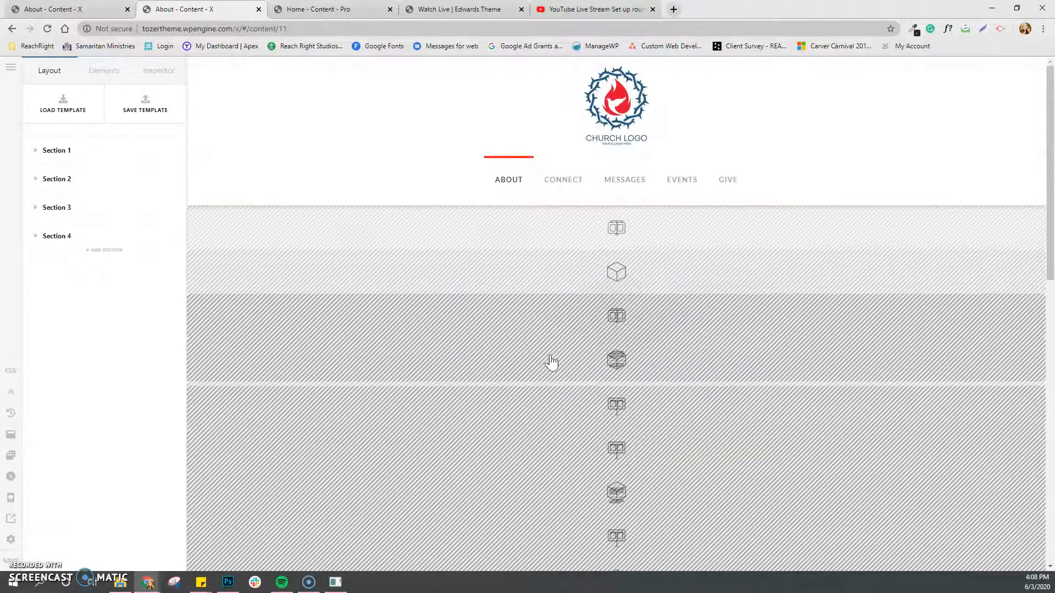
- Look through the About page's sections in the builder and inspect the Email Us headline's settings
{"action": "scroll", "coordinate": [551, 362], "scroll_direction": "down", "scroll_amount": 9}
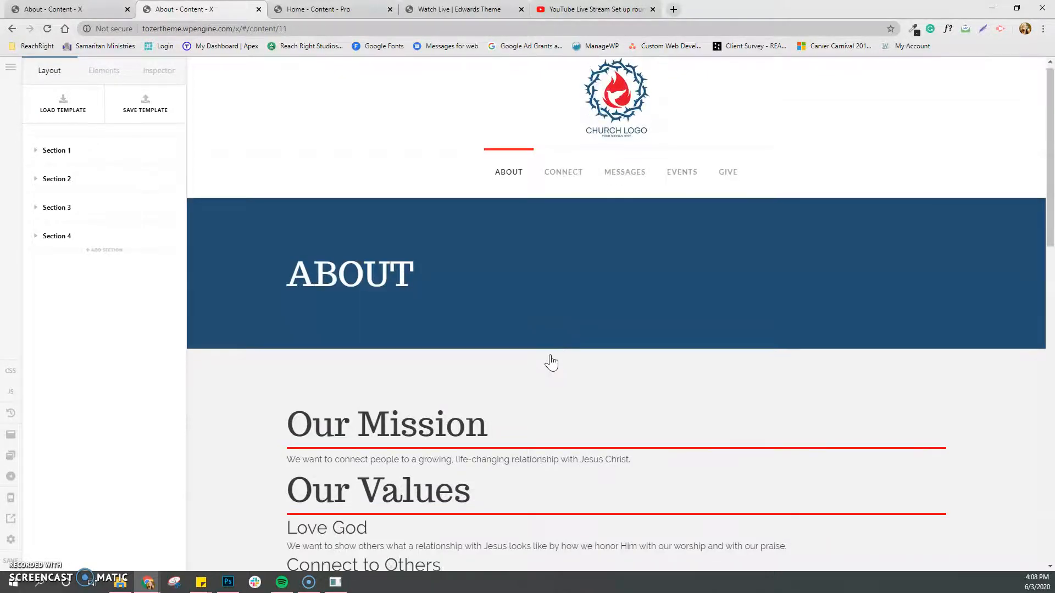
{"action": "scroll", "coordinate": [551, 363], "scroll_direction": "down", "scroll_amount": 7}
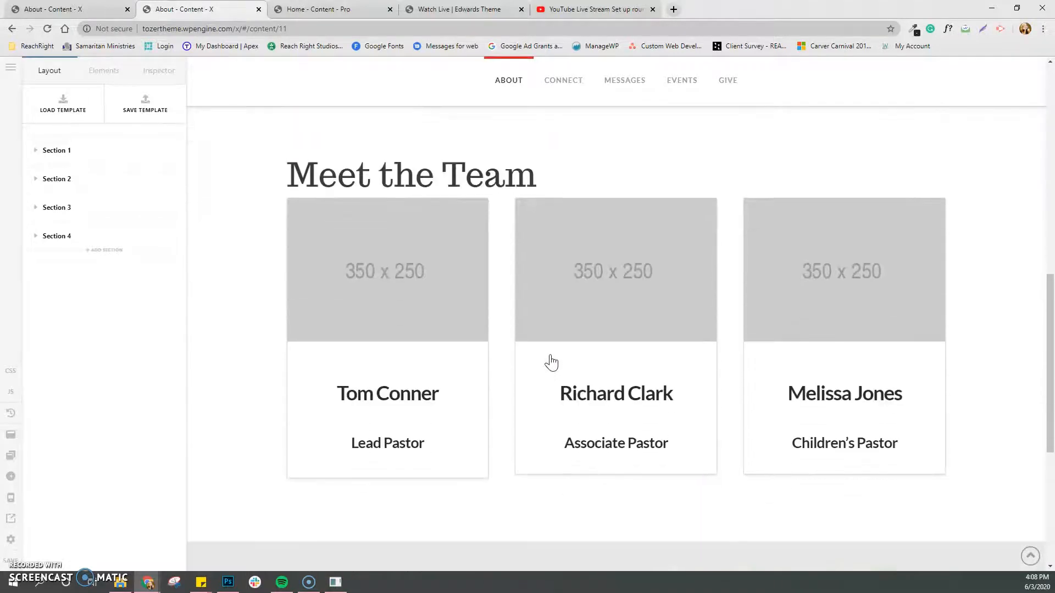
{"action": "left_click", "coordinate": [498, 360]}
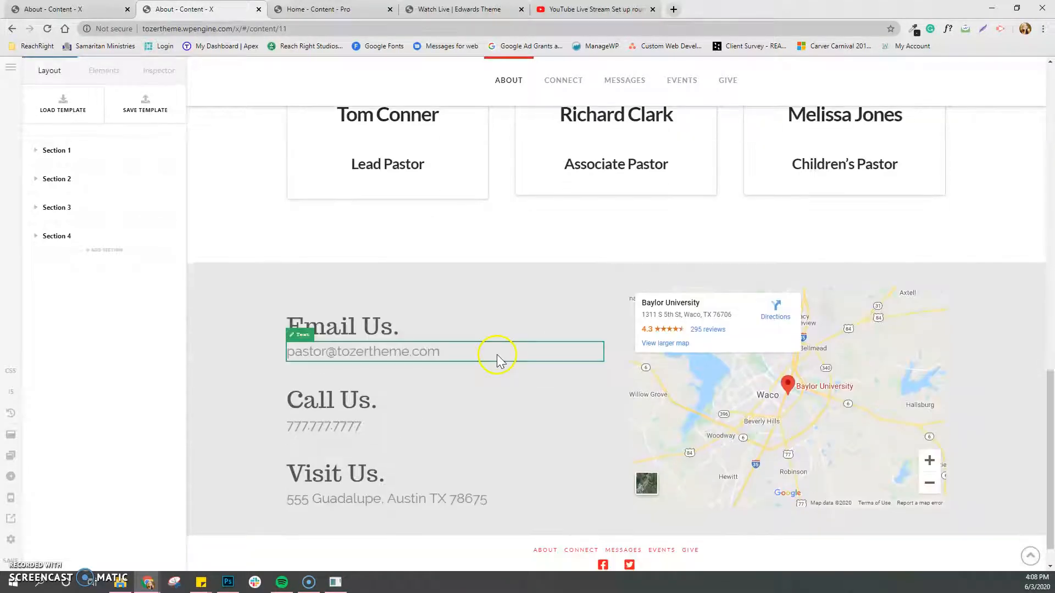
{"action": "left_click", "coordinate": [452, 324]}
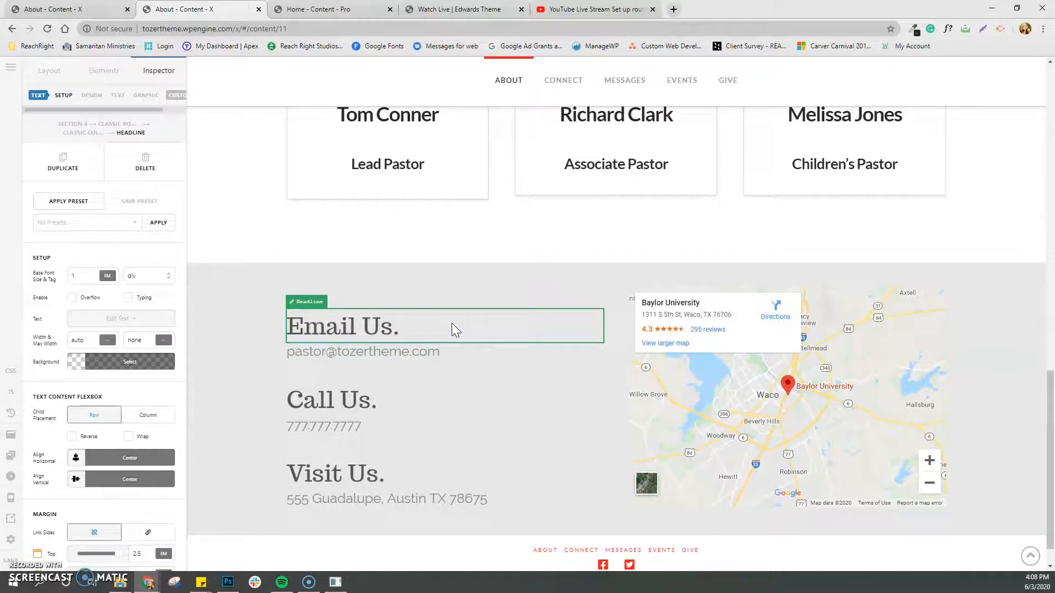
{"action": "scroll", "coordinate": [452, 323], "scroll_direction": "up", "scroll_amount": 6}
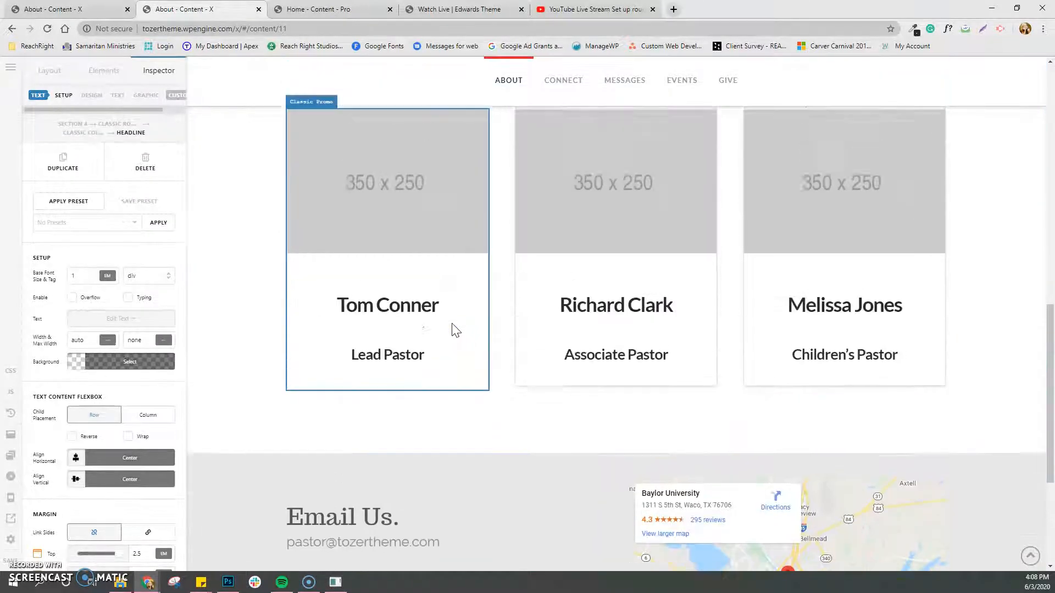
{"action": "left_click", "coordinate": [390, 331]}
{"action": "scroll", "coordinate": [242, 370], "scroll_direction": "up", "scroll_amount": 7}
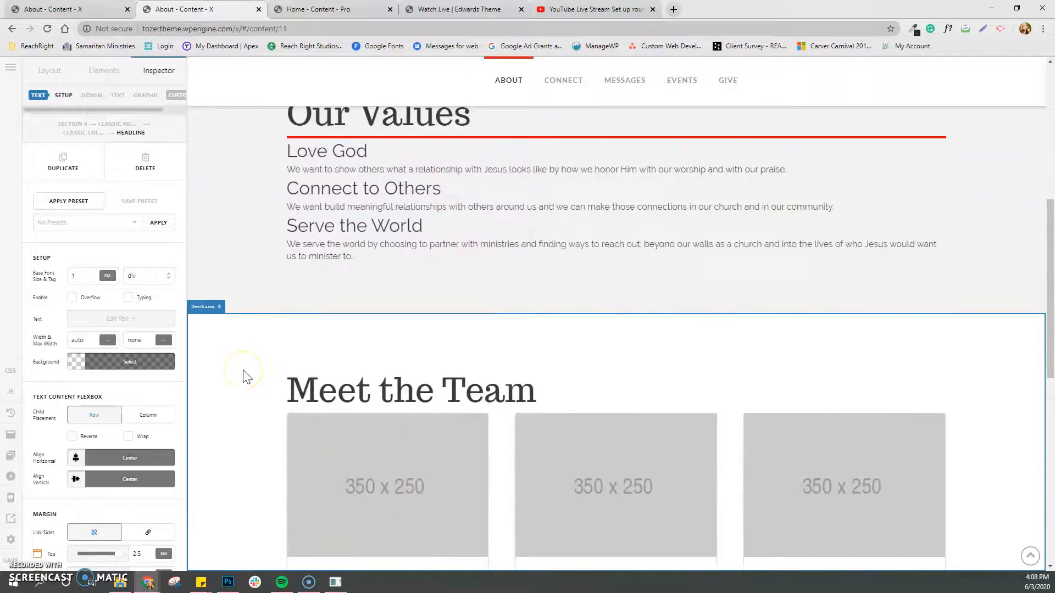
- Add a Line element below the Serve the World text in the values section
{"action": "left_click", "coordinate": [107, 78]}
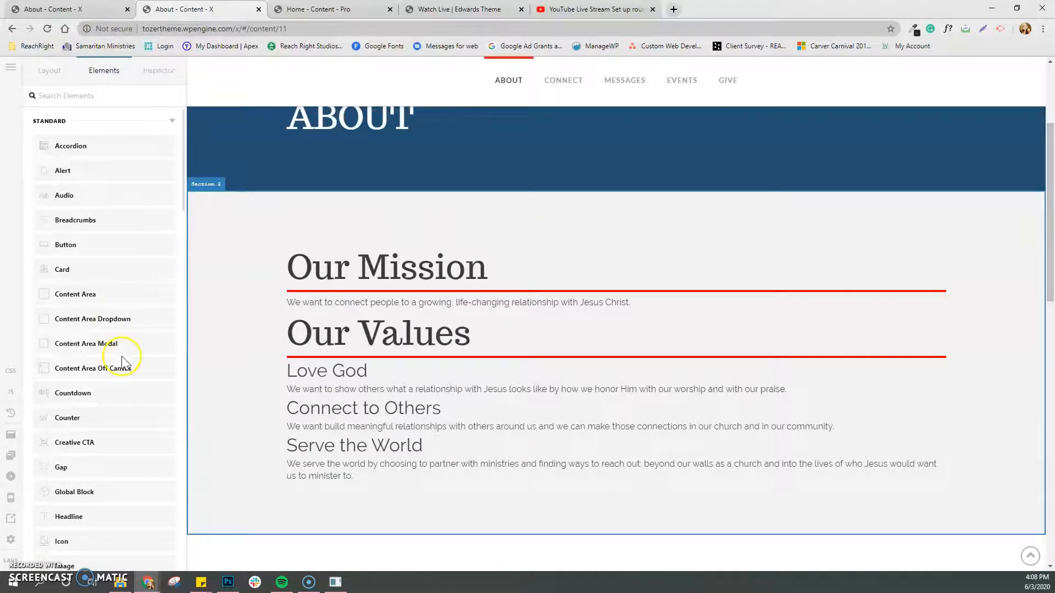
{"action": "scroll", "coordinate": [130, 465], "scroll_direction": "down", "scroll_amount": 2}
{"action": "scroll", "coordinate": [131, 465], "scroll_direction": "down", "scroll_amount": 2}
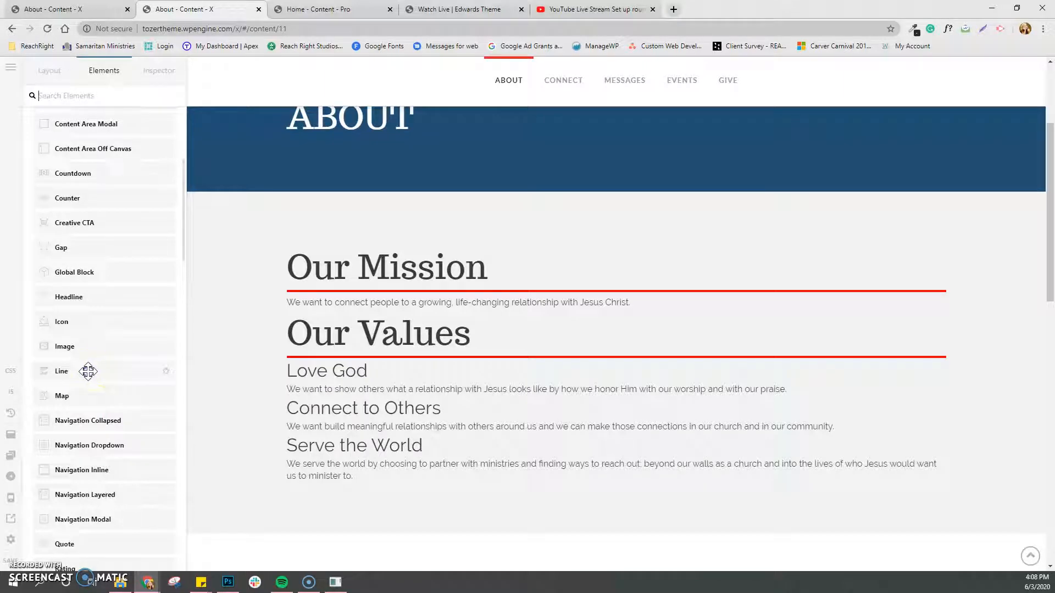
{"action": "left_click_drag", "start_coordinate": [91, 372], "coordinate": [345, 363]}
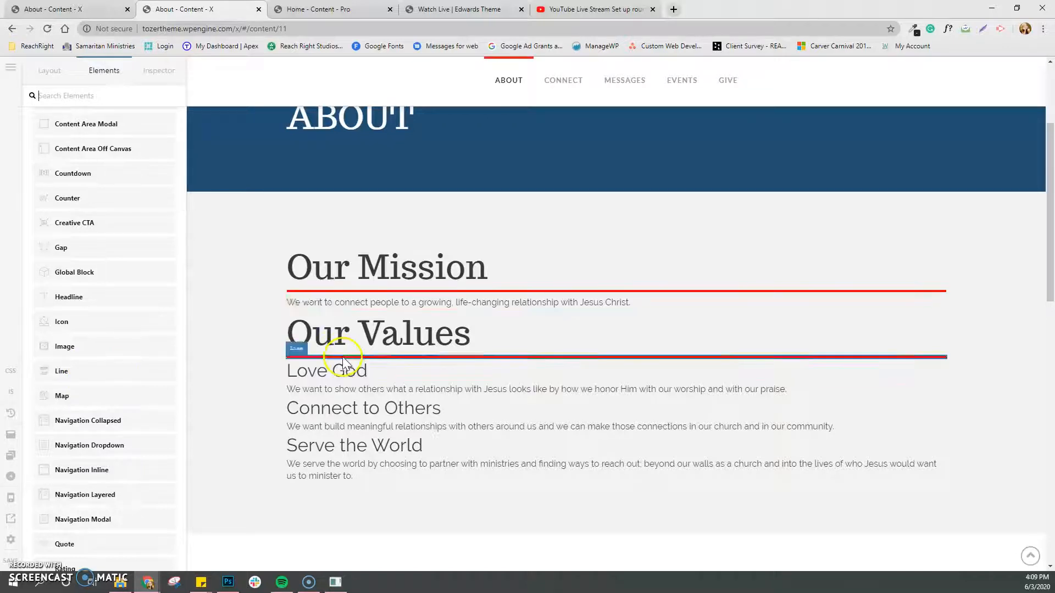
{"action": "mouse_move", "coordinate": [76, 371]}
{"action": "left_mouse_down"}
{"action": "mouse_move", "coordinate": [289, 485]}
{"action": "mouse_move", "coordinate": [393, 483]}
{"action": "mouse_move", "coordinate": [403, 497]}
{"action": "left_mouse_up"}
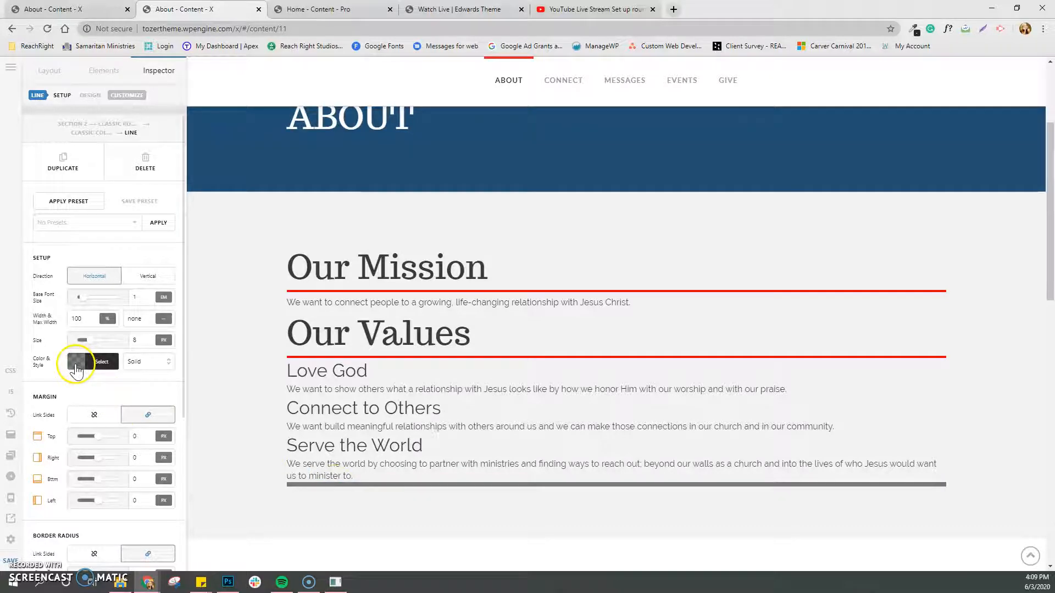
- Color the line under the Serve the World text red and set its size to 4 px
{"action": "left_click", "coordinate": [76, 362]}
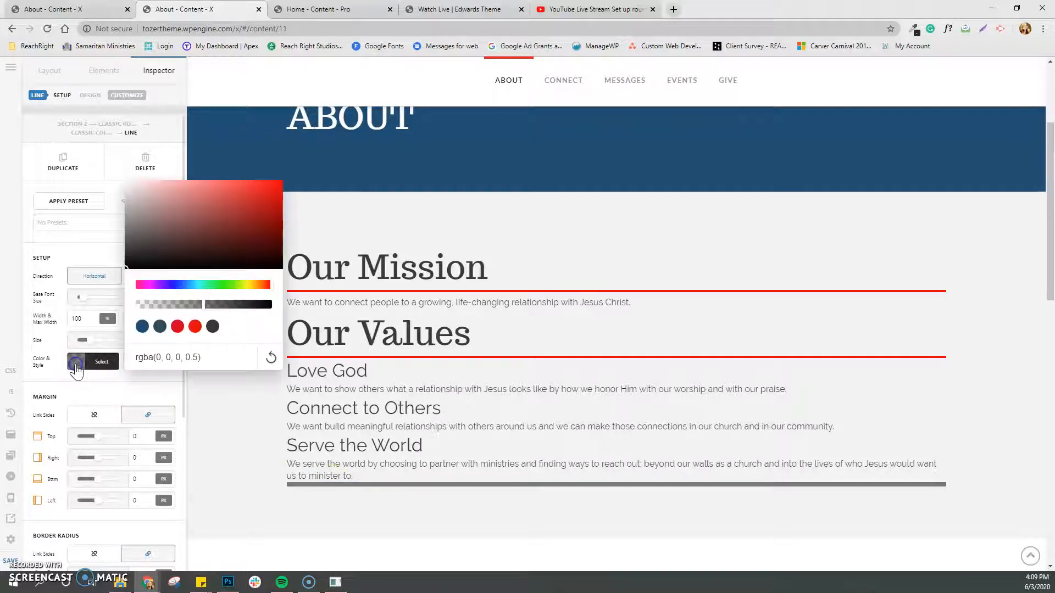
{"action": "left_click", "coordinate": [177, 326]}
{"action": "left_click", "coordinate": [128, 391]}
{"action": "type", "text": "3"}
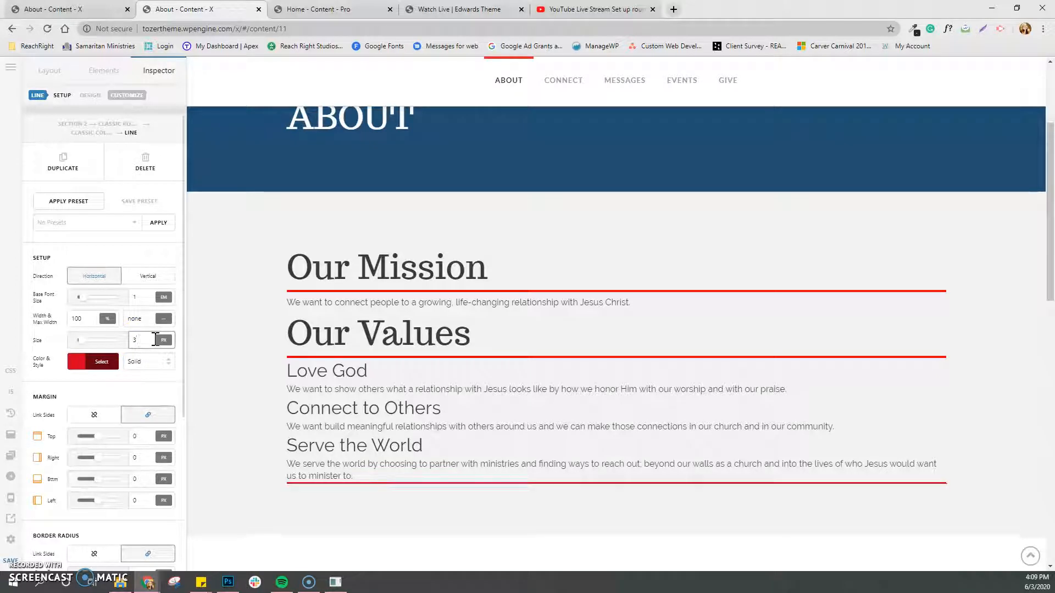
{"action": "type", "text": "4"}
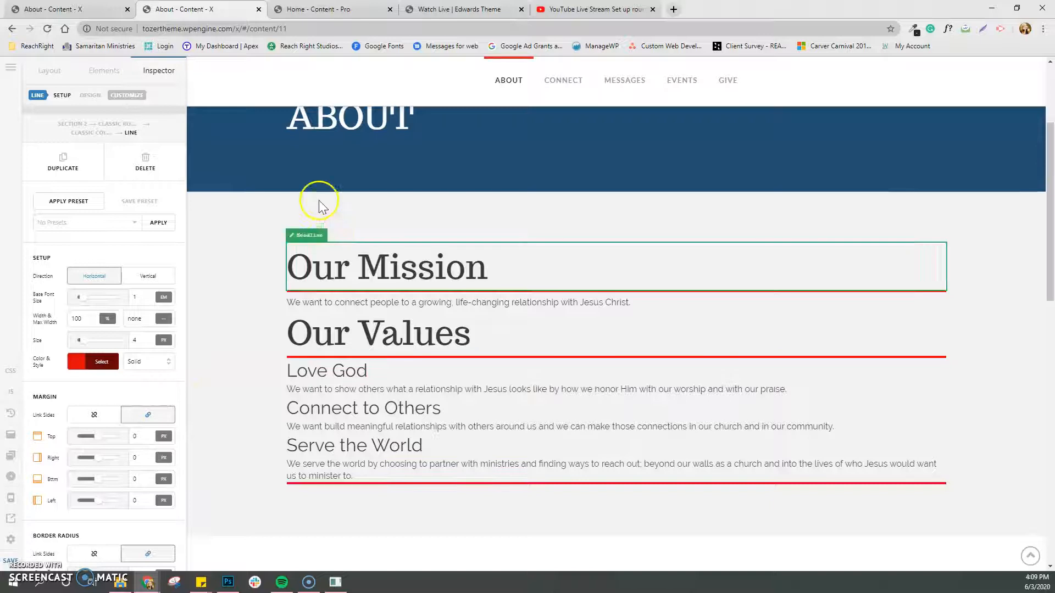
- Delete the line below the Serve the World text
{"action": "left_click", "coordinate": [93, 169]}
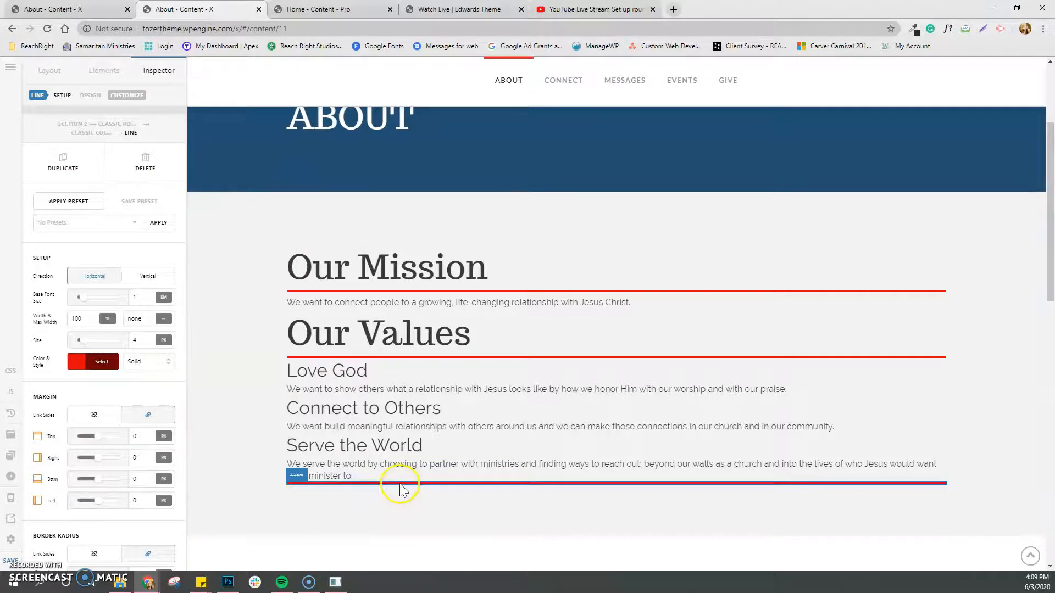
{"action": "left_click", "coordinate": [146, 165]}
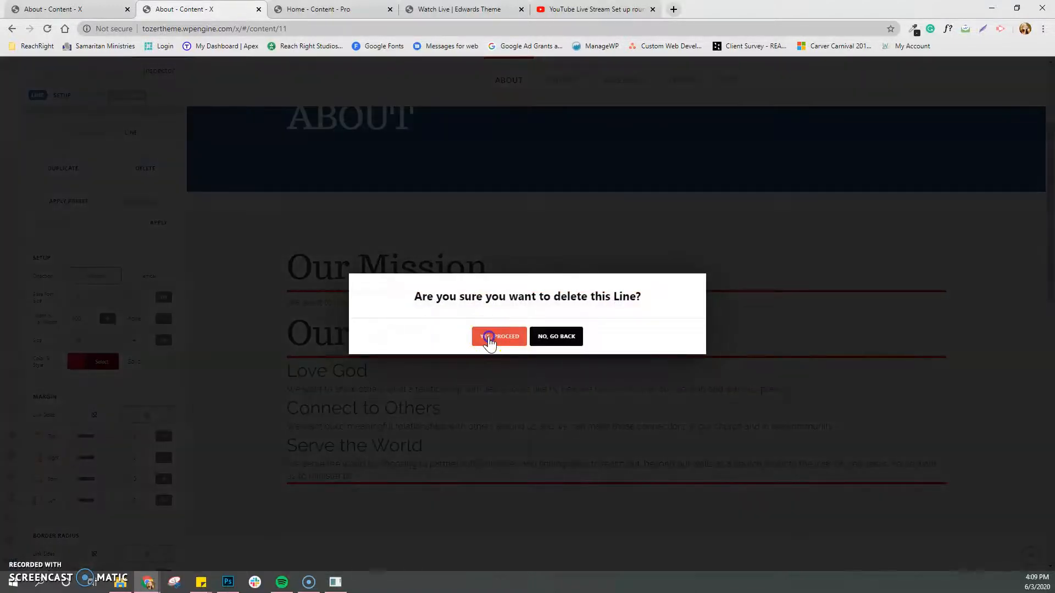
{"action": "left_click", "coordinate": [487, 337]}
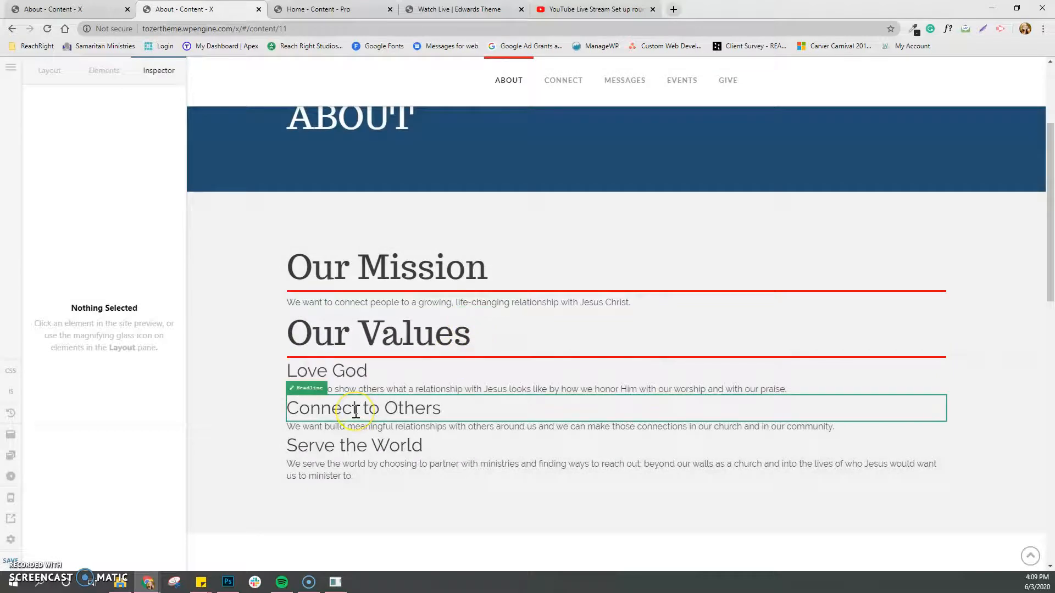
- Add a Headline element below the Serve the World text
{"action": "left_click", "coordinate": [94, 77]}
{"action": "scroll", "coordinate": [112, 505], "scroll_direction": "down", "scroll_amount": 1}
{"action": "left_click_drag", "start_coordinate": [98, 465], "coordinate": [345, 473]}
{"action": "left_click_drag", "start_coordinate": [354, 511], "coordinate": [360, 514]}
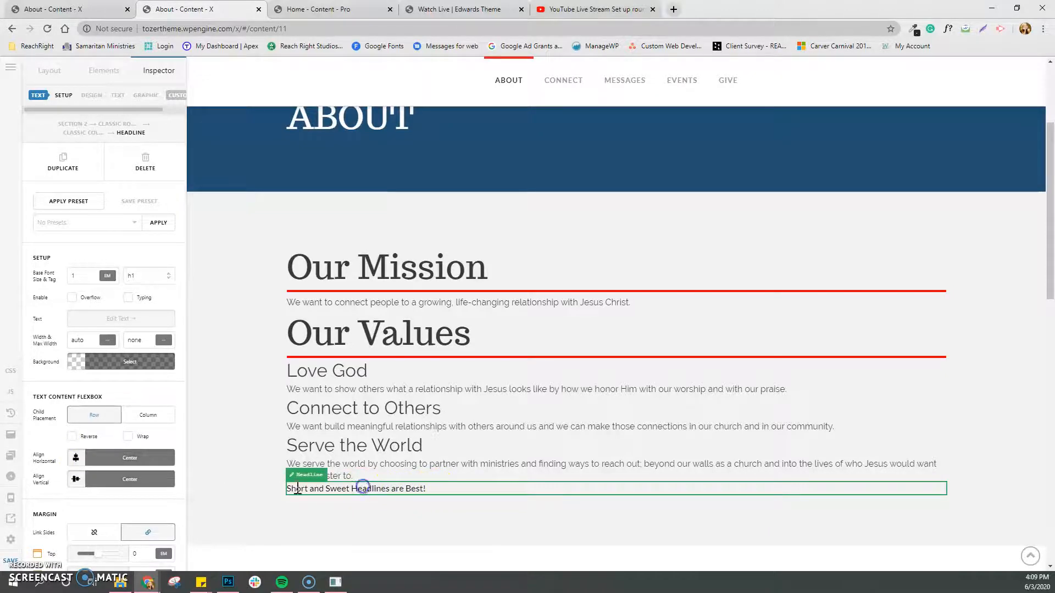
- Replace the added headline's placeholder text with "New Headline" in the rich text editor
{"action": "left_click", "coordinate": [113, 319]}
{"action": "left_click", "coordinate": [49, 67]}
{"action": "double_click", "coordinate": [108, 153]}
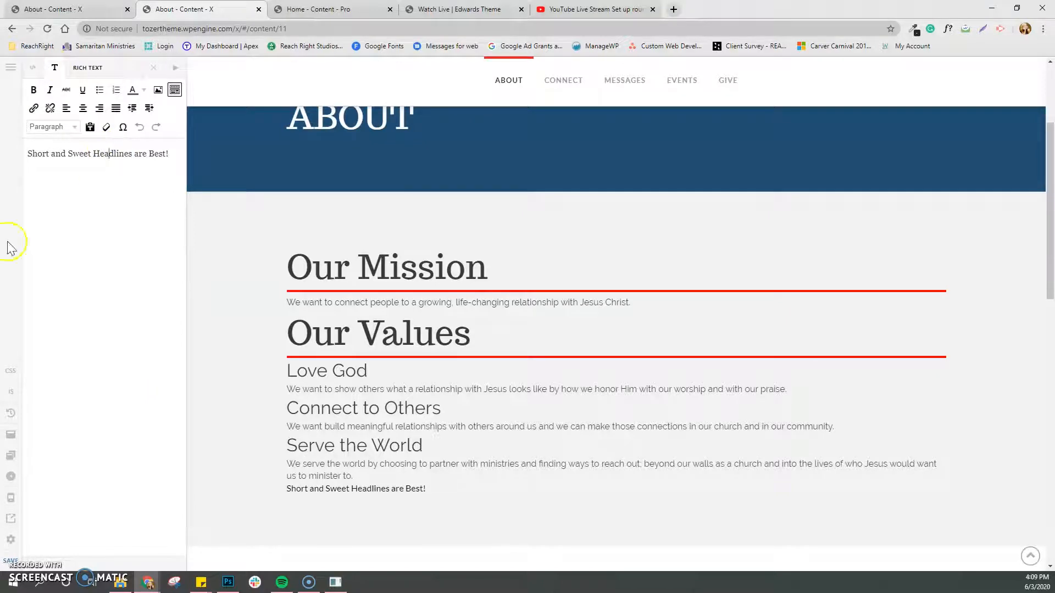
{"action": "left_click_drag", "start_coordinate": [173, 155], "coordinate": [20, 153]}
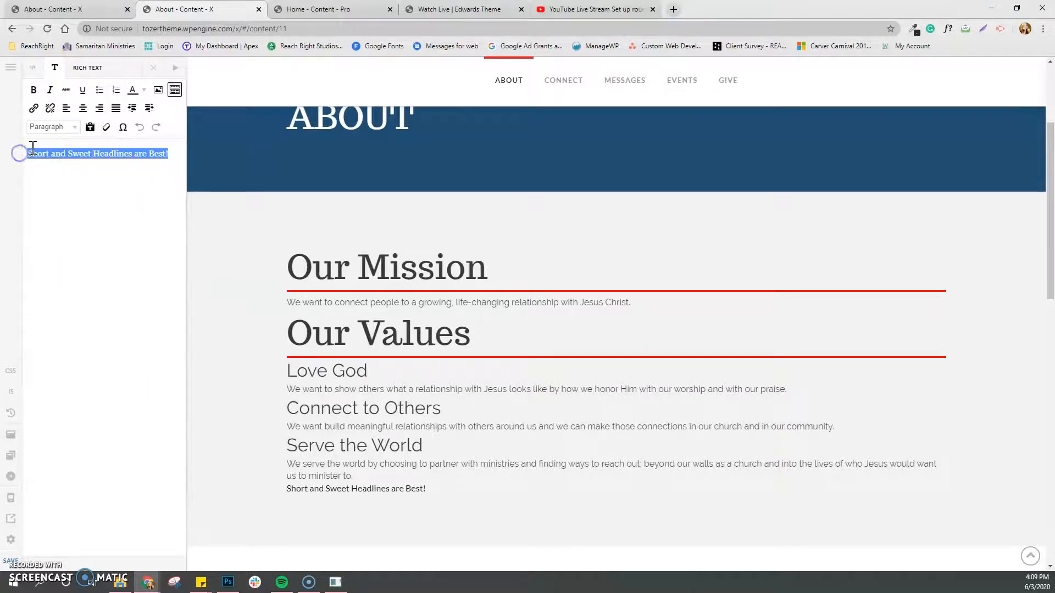
{"action": "type", "text": "New Headline"}
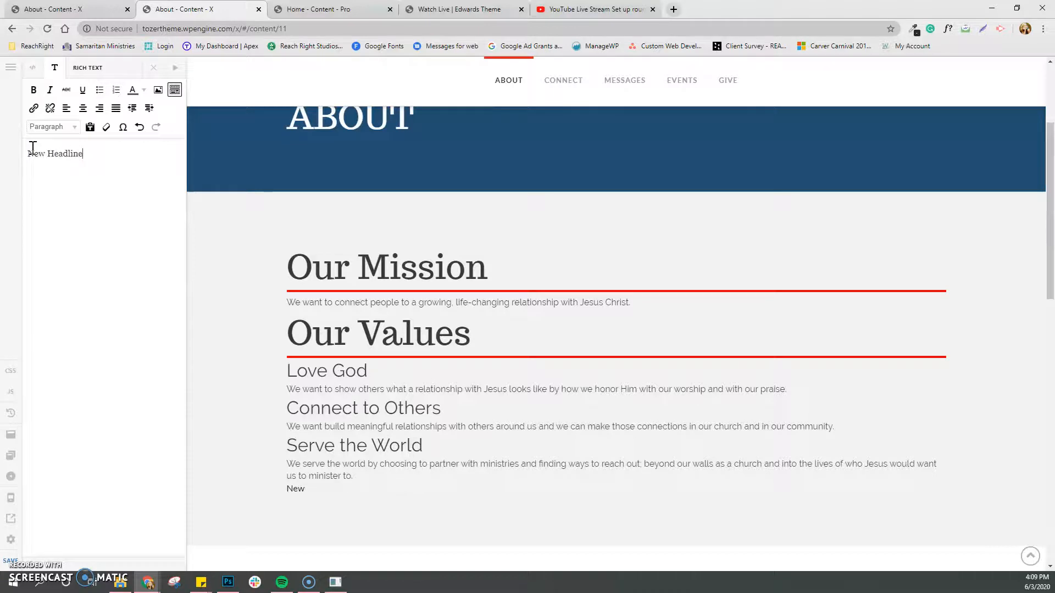
{"action": "left_click", "coordinate": [153, 67]}
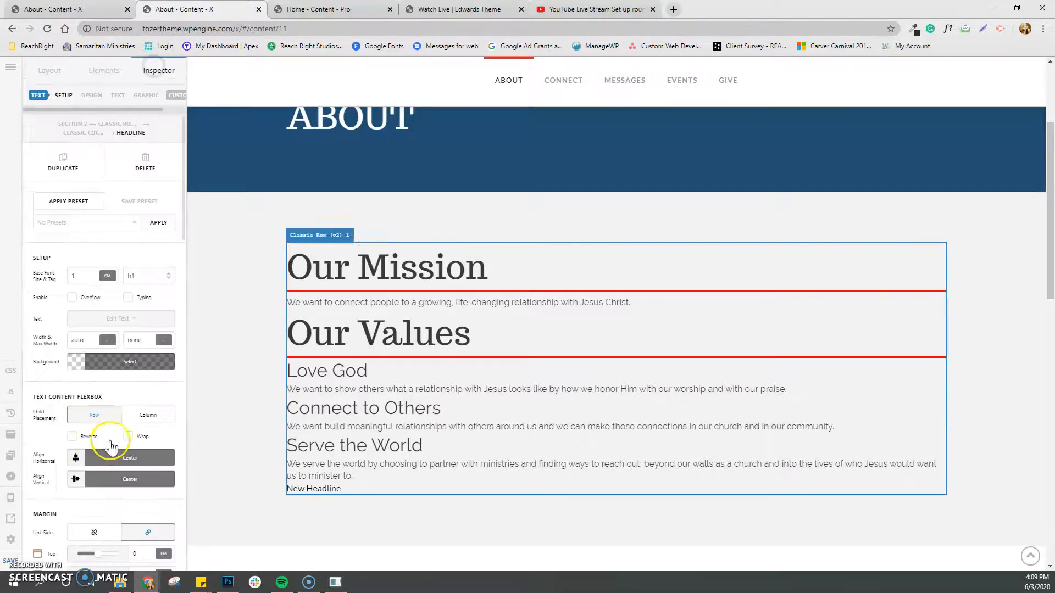
- Format New Headline with the Headings font family, 400 – Regular weight and a font size of 4 em
{"action": "scroll", "coordinate": [112, 445], "scroll_direction": "down", "scroll_amount": 5}
{"action": "scroll", "coordinate": [111, 445], "scroll_direction": "down", "scroll_amount": 15}
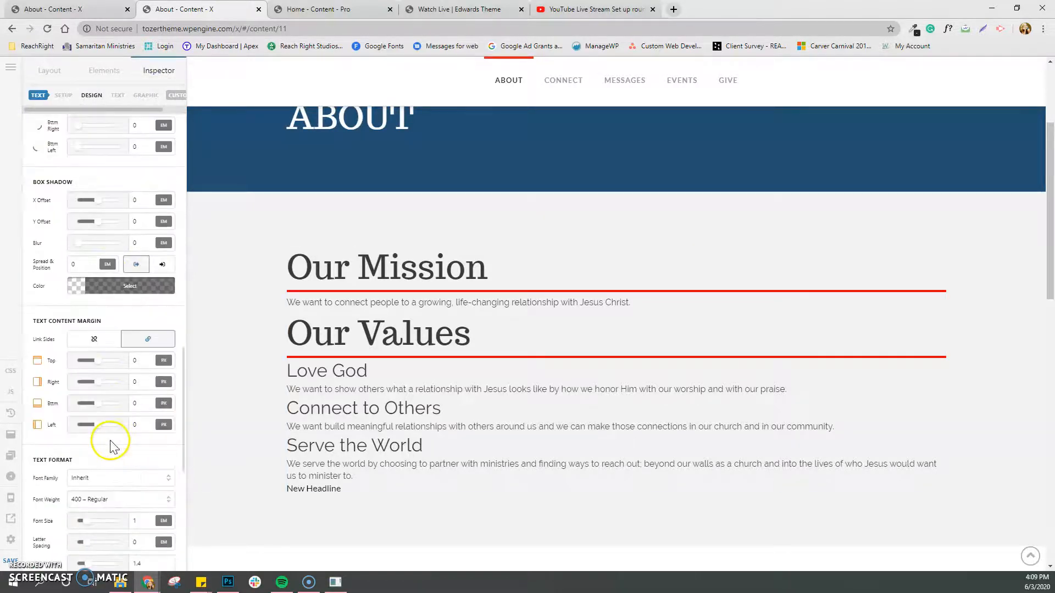
{"action": "scroll", "coordinate": [110, 446], "scroll_direction": "down", "scroll_amount": 2}
{"action": "left_click", "coordinate": [107, 207]}
{"action": "left_click", "coordinate": [107, 232]}
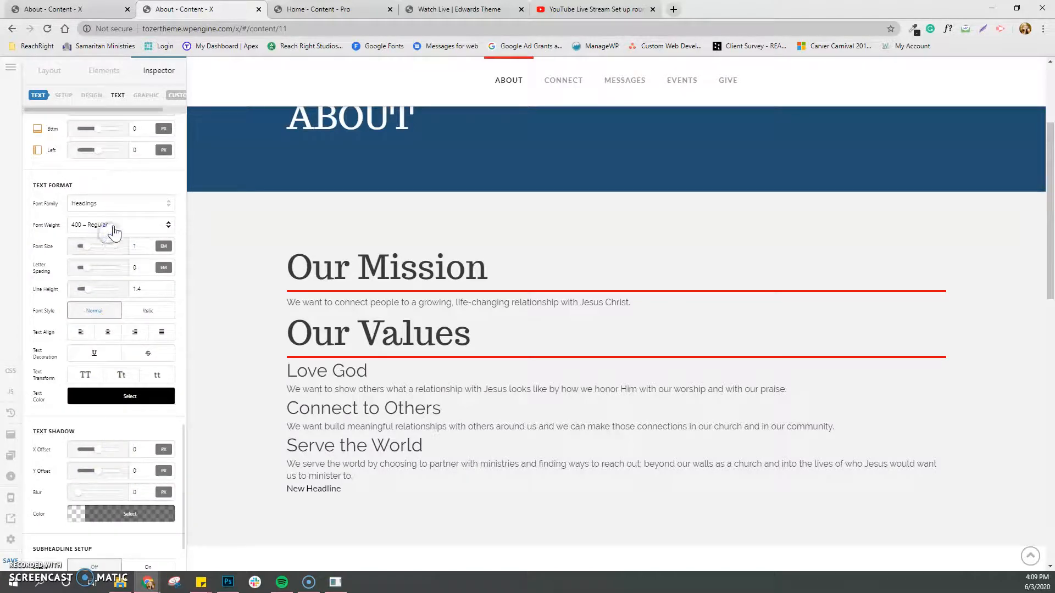
{"action": "left_click", "coordinate": [111, 225]}
{"action": "left_click", "coordinate": [112, 237]}
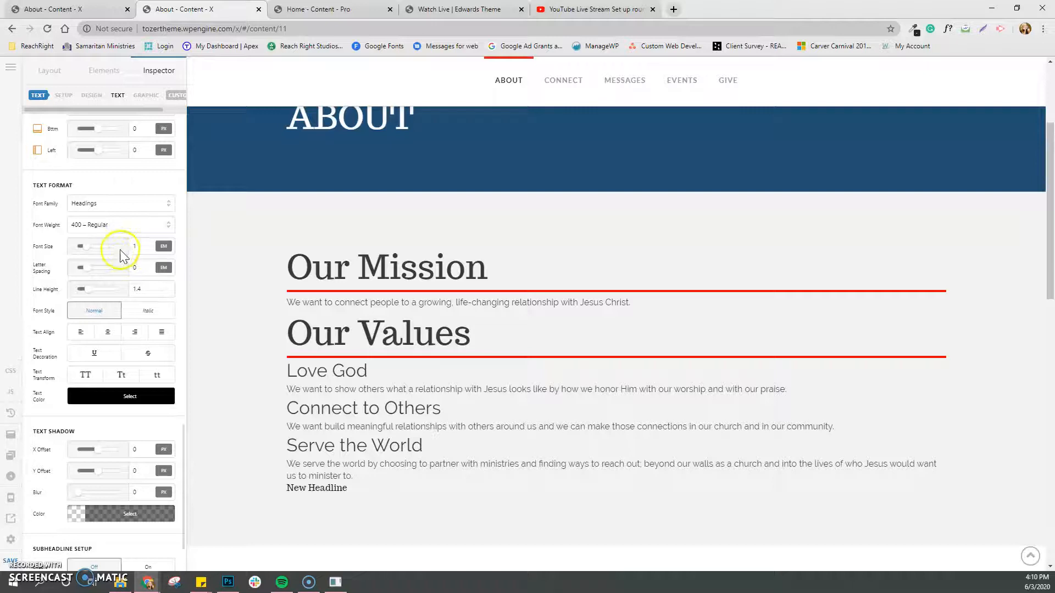
{"action": "left_click", "coordinate": [135, 247]}
{"action": "type", "text": "4"}
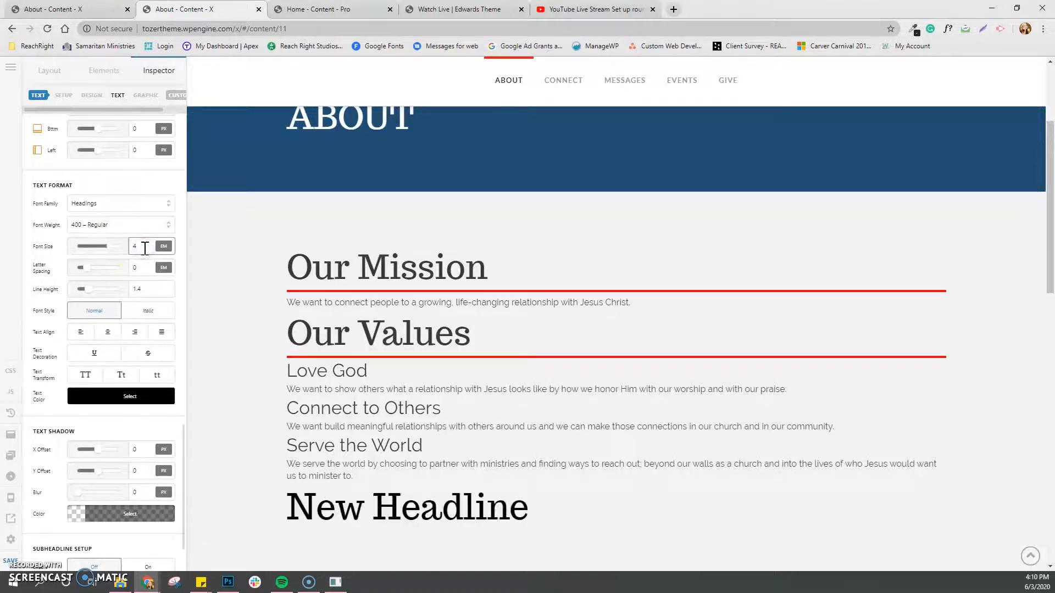
{"action": "left_click", "coordinate": [145, 273]}
- Delete the New Headline element from the About page
{"action": "scroll", "coordinate": [123, 276], "scroll_direction": "up", "scroll_amount": 15}
{"action": "left_click", "coordinate": [145, 163]}
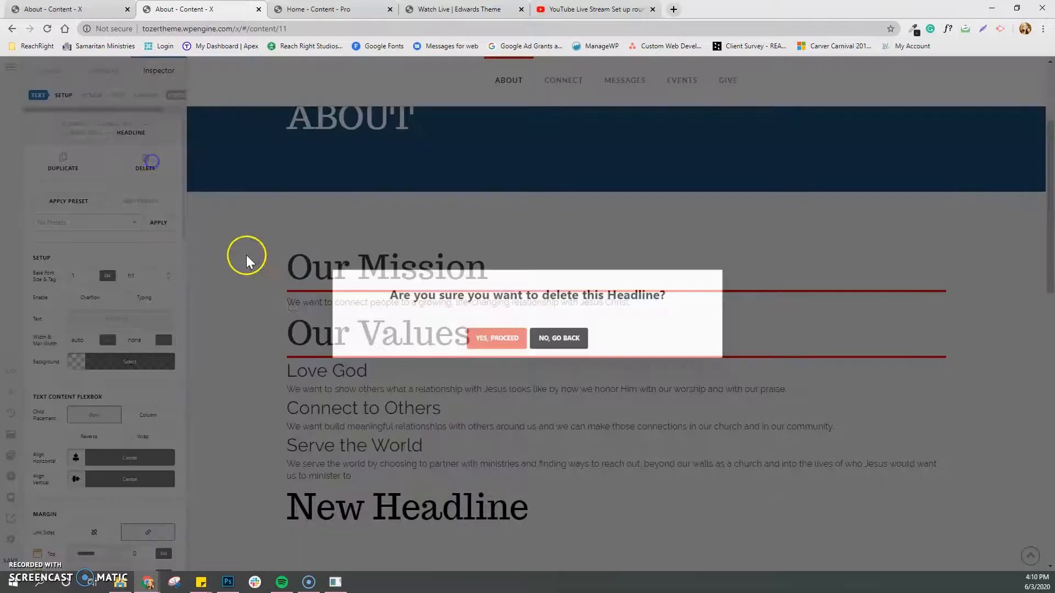
{"action": "left_click", "coordinate": [503, 341]}
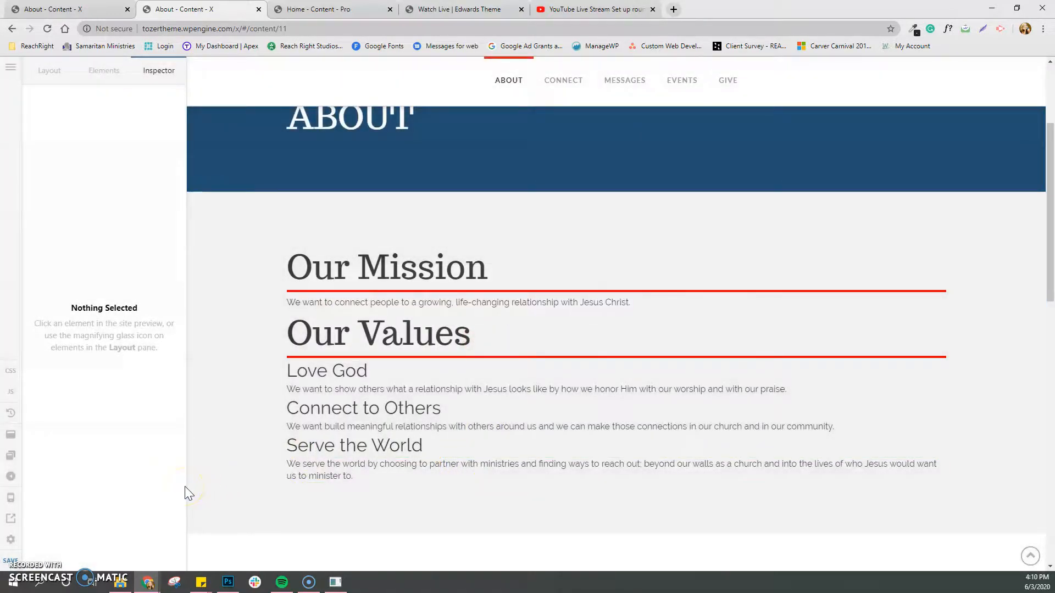
{"action": "scroll", "coordinate": [258, 471], "scroll_direction": "up", "scroll_amount": 3}
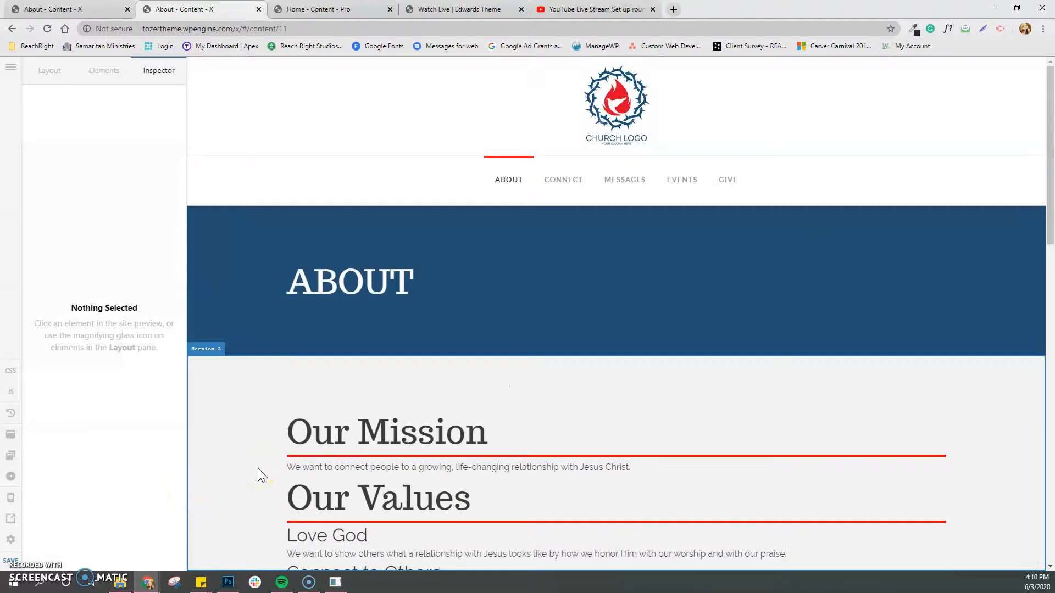